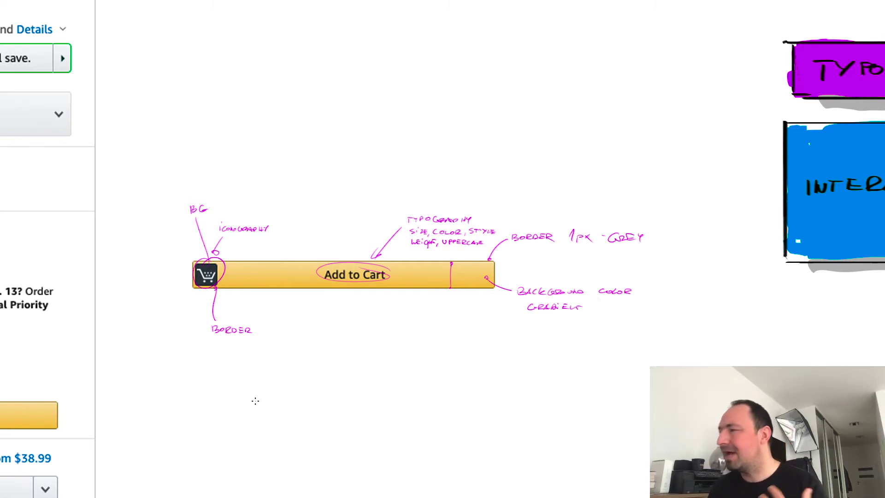
{"action": "left_click", "coordinate": [837, 226]}
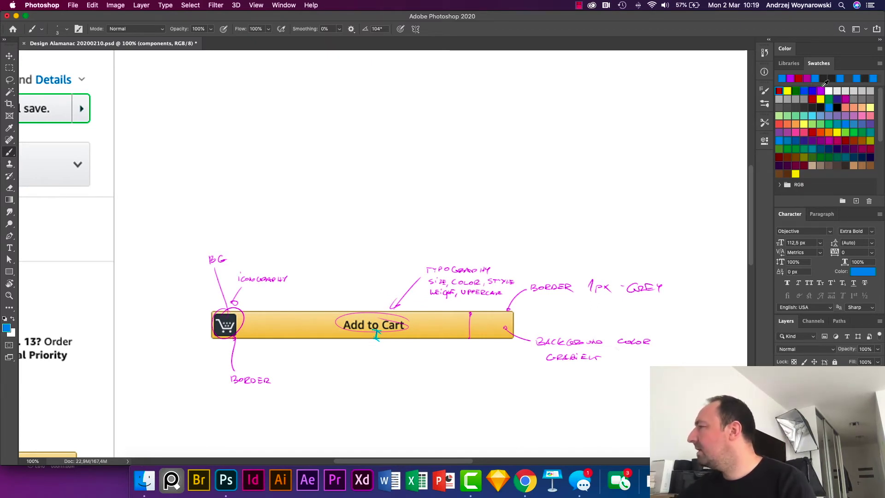
{"action": "left_click", "coordinate": [7, 327]}
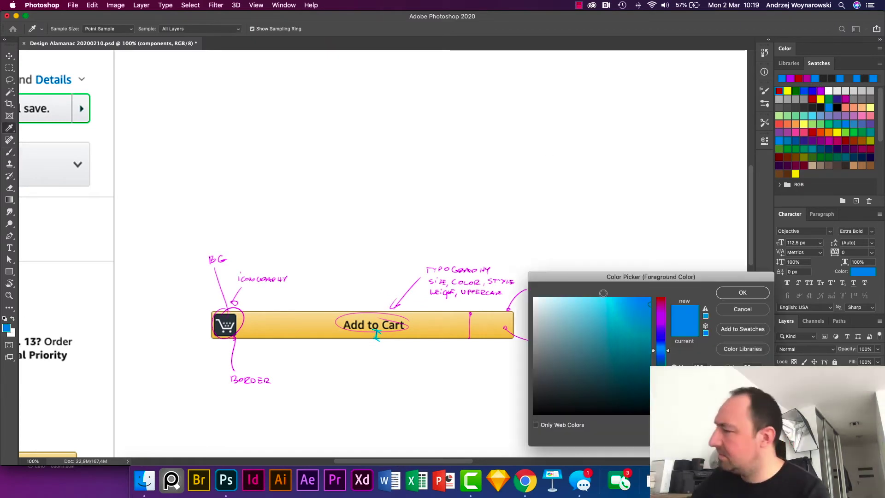
{"action": "left_click", "coordinate": [639, 325]}
{"action": "left_click", "coordinate": [743, 293]}
{"action": "left_click_drag", "start_coordinate": [386, 353], "coordinate": [388, 369]}
{"action": "key", "text": "super+z"}
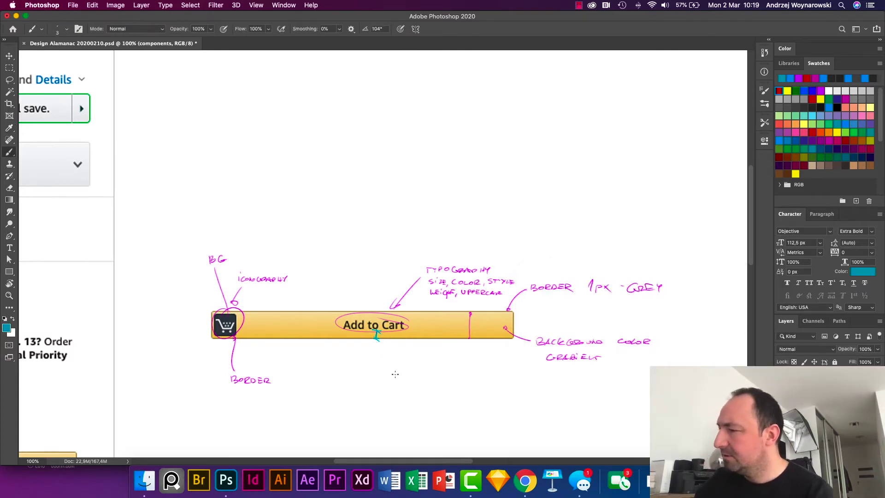
{"action": "key", "text": "super+z"}
{"action": "key", "text": "super+z"}
{"action": "key", "text": "super+z"}
{"action": "key", "text": "super+z"}
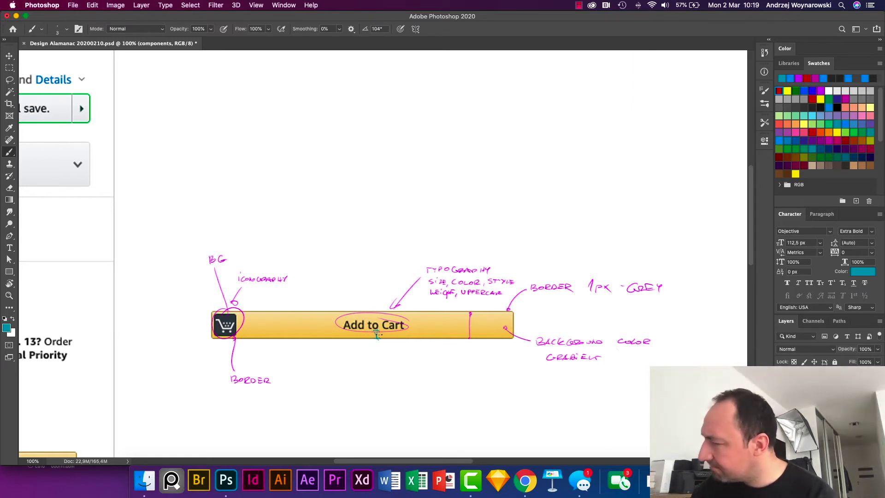
- Switch the brush to red, mark the space below the Add to Cart label, and add a leader line with the handwritten note PADDING
{"action": "left_click", "coordinate": [780, 91]}
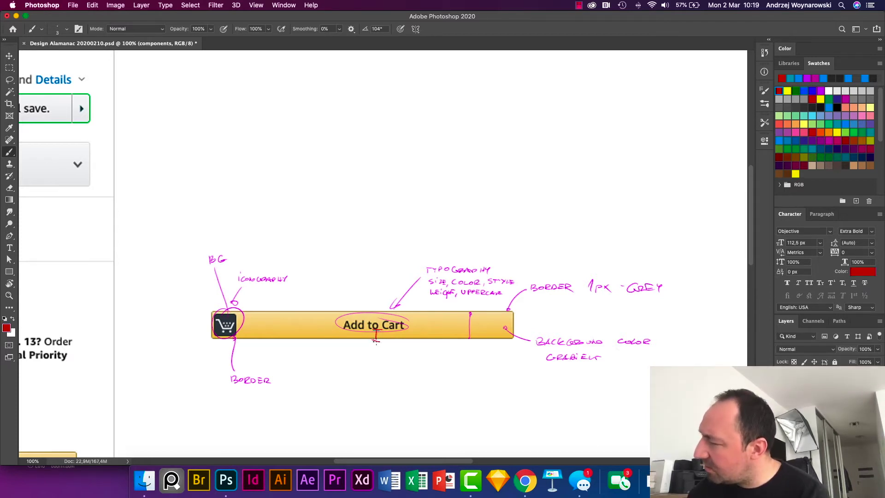
{"action": "left_click_drag", "start_coordinate": [378, 342], "coordinate": [391, 357]}
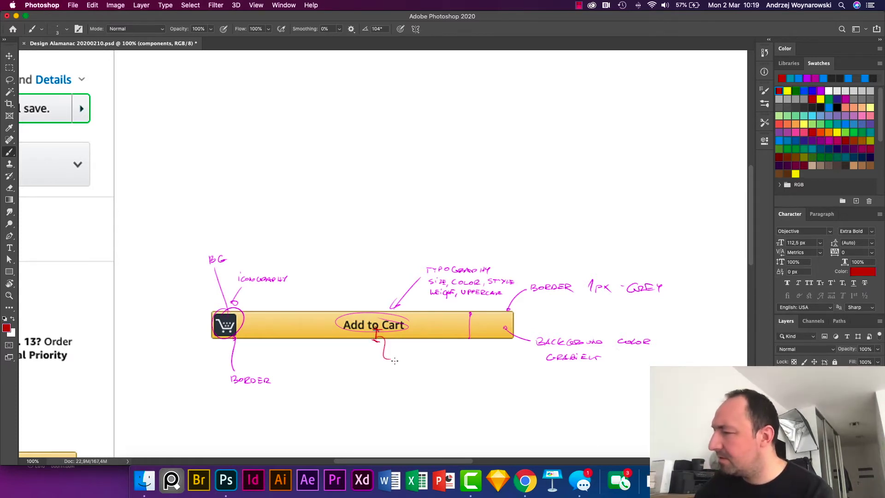
{"action": "key", "text": "f"}
{"action": "key", "text": "f"}
{"action": "left_click_drag", "start_coordinate": [431, 379], "coordinate": [437, 397]}
- Mark the matching padding above the Add to Cart label and fill both vertical padding markers with red
{"action": "left_click_drag", "start_coordinate": [381, 328], "coordinate": [410, 329]}
{"action": "mouse_move", "coordinate": [363, 290]}
{"action": "left_mouse_down"}
{"action": "mouse_move", "coordinate": [359, 280]}
{"action": "mouse_move", "coordinate": [364, 290]}
{"action": "left_mouse_up"}
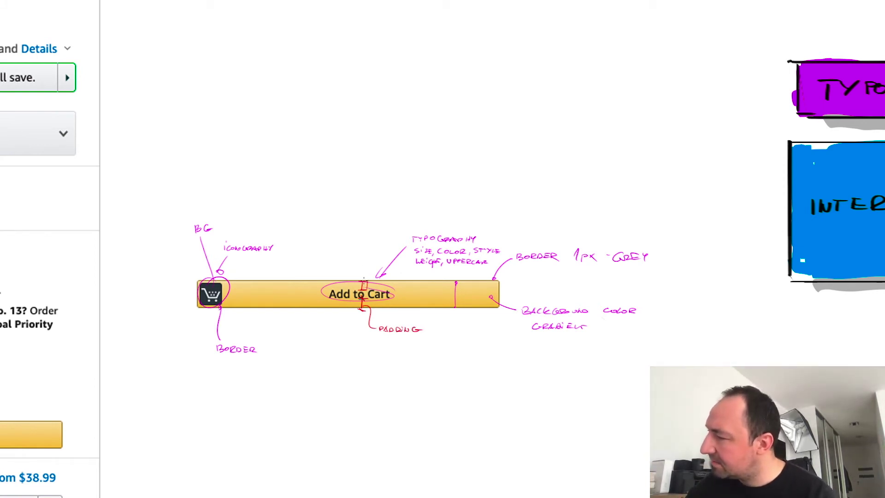
{"action": "mouse_move", "coordinate": [362, 288]}
{"action": "left_mouse_down"}
{"action": "mouse_move", "coordinate": [365, 279]}
{"action": "mouse_move", "coordinate": [361, 311]}
{"action": "left_mouse_up"}
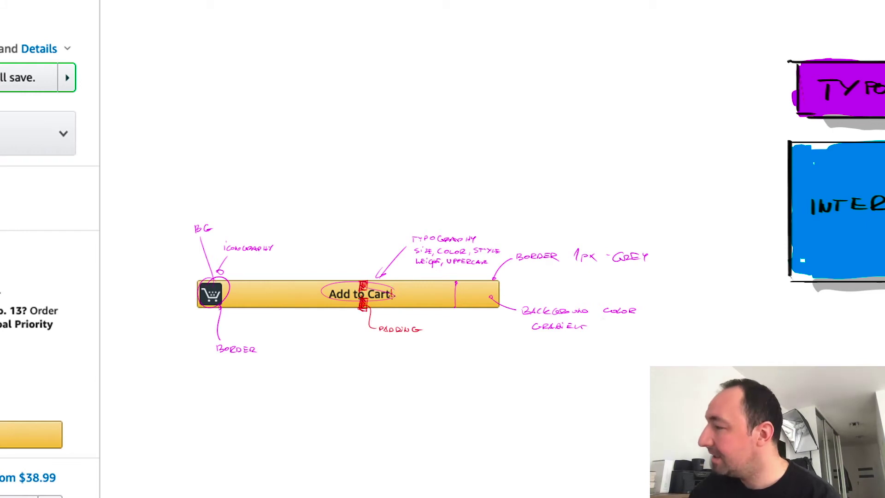
- Draw a red hatched band from the end of the Add to Cart label to the button's right edge
{"action": "left_click_drag", "start_coordinate": [393, 291], "coordinate": [504, 290]}
{"action": "left_click_drag", "start_coordinate": [392, 298], "coordinate": [501, 296]}
{"action": "mouse_move", "coordinate": [398, 290]}
{"action": "left_mouse_down"}
{"action": "mouse_move", "coordinate": [441, 300]}
{"action": "mouse_move", "coordinate": [486, 294]}
{"action": "left_mouse_up"}
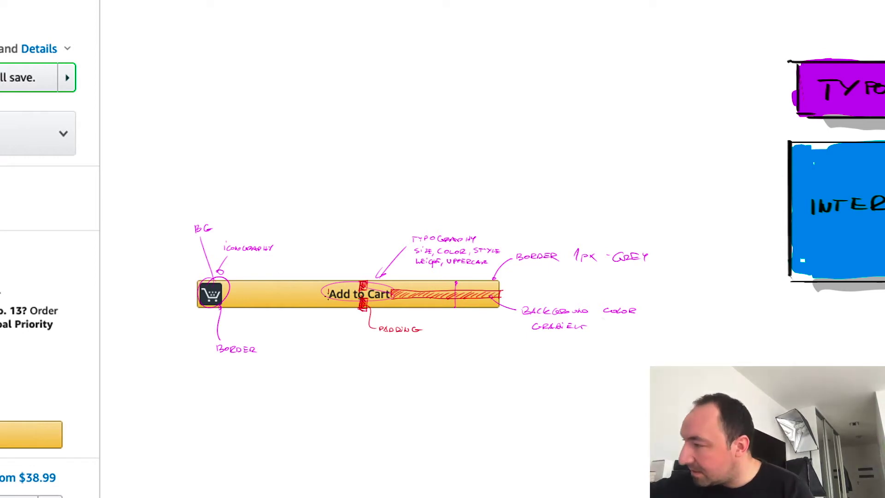
- Draw a red hatched band between the cart icon and the start of the Add to Cart label
{"action": "left_click_drag", "start_coordinate": [328, 289], "coordinate": [225, 291]}
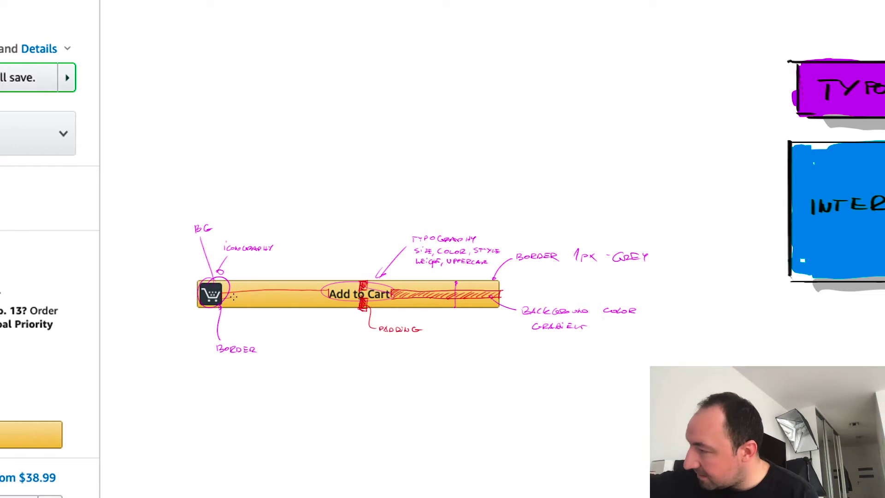
{"action": "left_click_drag", "start_coordinate": [301, 298], "coordinate": [328, 297]}
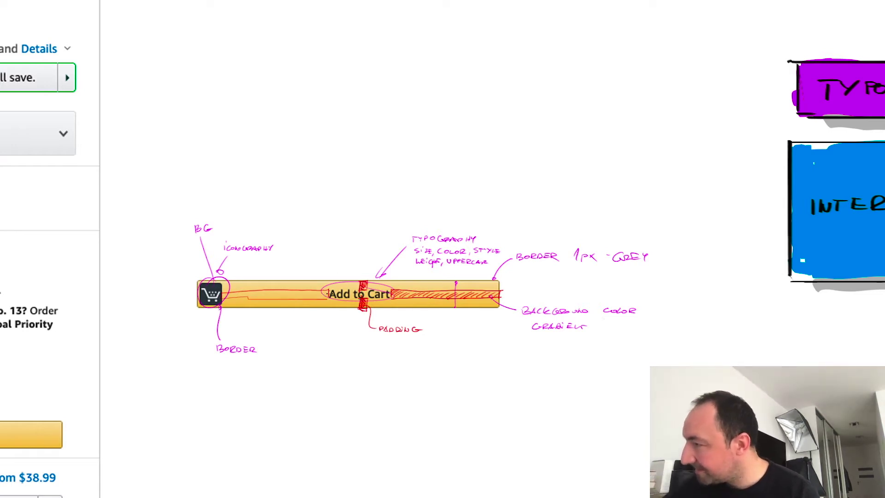
{"action": "left_click_drag", "start_coordinate": [219, 300], "coordinate": [328, 292]}
{"action": "left_click_drag", "start_coordinate": [224, 289], "coordinate": [330, 286]}
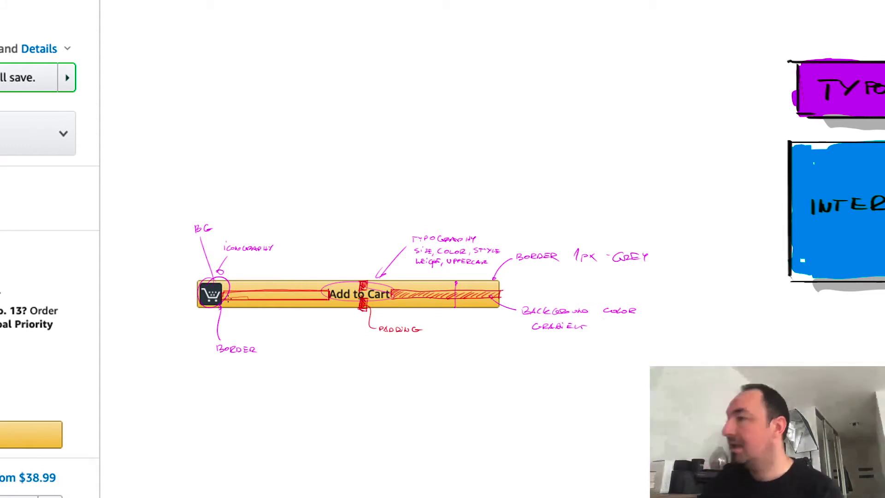
{"action": "left_click_drag", "start_coordinate": [225, 295], "coordinate": [327, 295]}
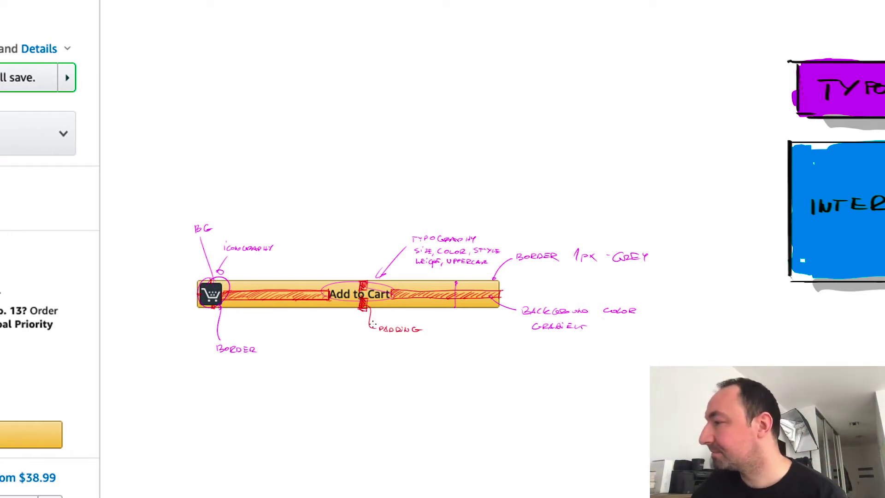
- Connect the padding areas and the cart icon's edges to the PADDING note with curved red lines, and circle the note
{"action": "left_click_drag", "start_coordinate": [374, 315], "coordinate": [412, 301]}
{"action": "left_click_drag", "start_coordinate": [371, 337], "coordinate": [305, 300]}
{"action": "left_click_drag", "start_coordinate": [217, 311], "coordinate": [353, 337]}
{"action": "mouse_move", "coordinate": [203, 295]}
{"action": "left_mouse_down"}
{"action": "mouse_move", "coordinate": [249, 334]}
{"action": "mouse_move", "coordinate": [381, 346]}
{"action": "left_mouse_up"}
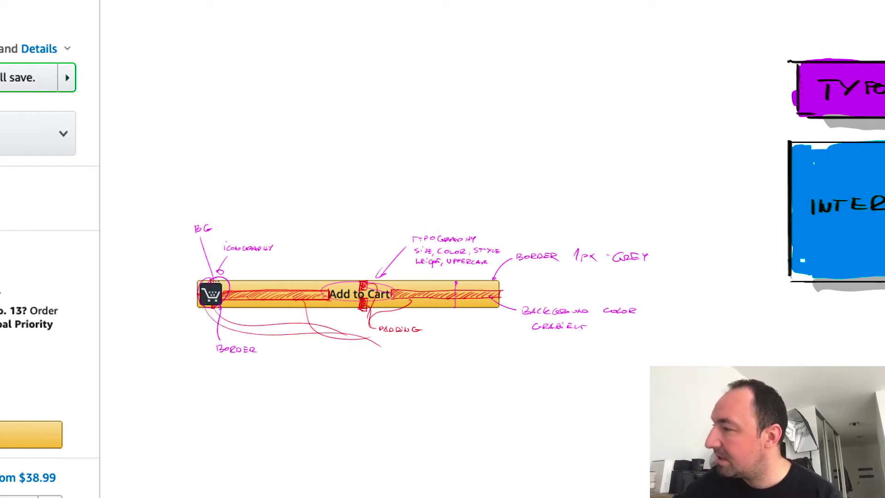
{"action": "mouse_move", "coordinate": [212, 280]}
{"action": "left_mouse_down"}
{"action": "mouse_move", "coordinate": [395, 335]}
{"action": "mouse_move", "coordinate": [415, 322]}
{"action": "mouse_move", "coordinate": [372, 323]}
{"action": "left_mouse_up"}
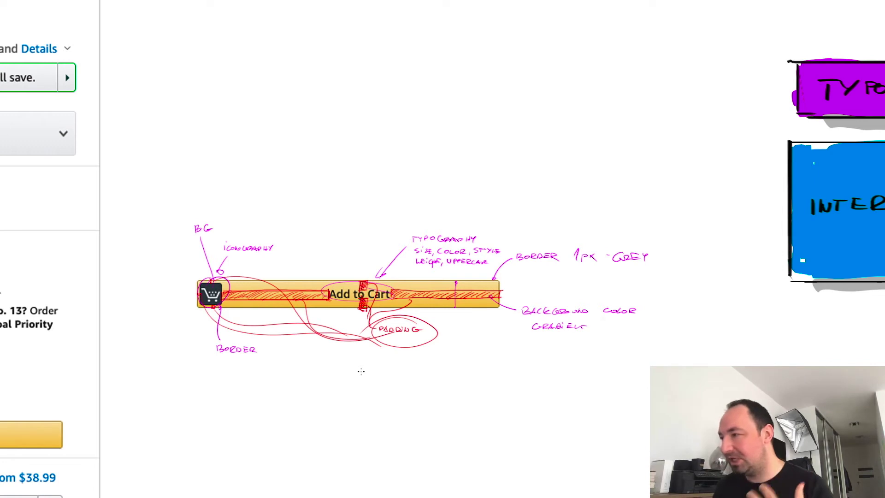
- Draw an unfilled 687 × 80 px rectangle with a red stroke around the annotated Add to Cart button
{"action": "key", "text": "f"}
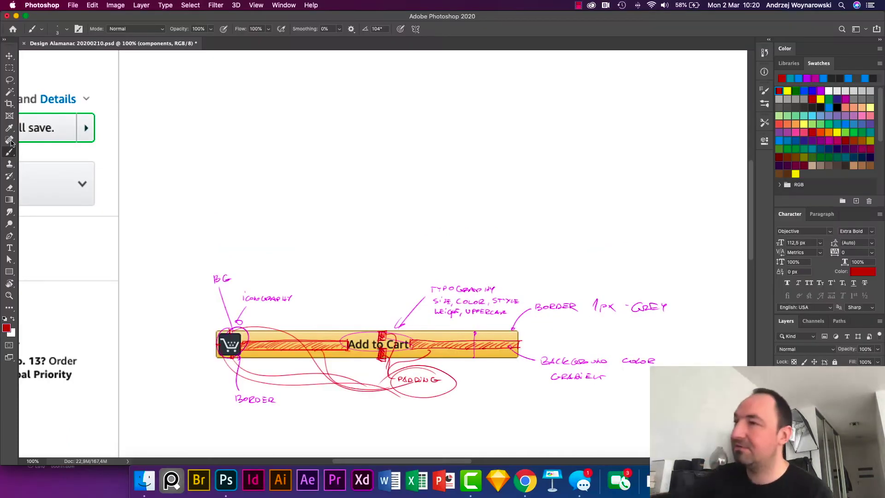
{"action": "left_click", "coordinate": [10, 271]}
{"action": "left_click_drag", "start_coordinate": [209, 325], "coordinate": [526, 363]}
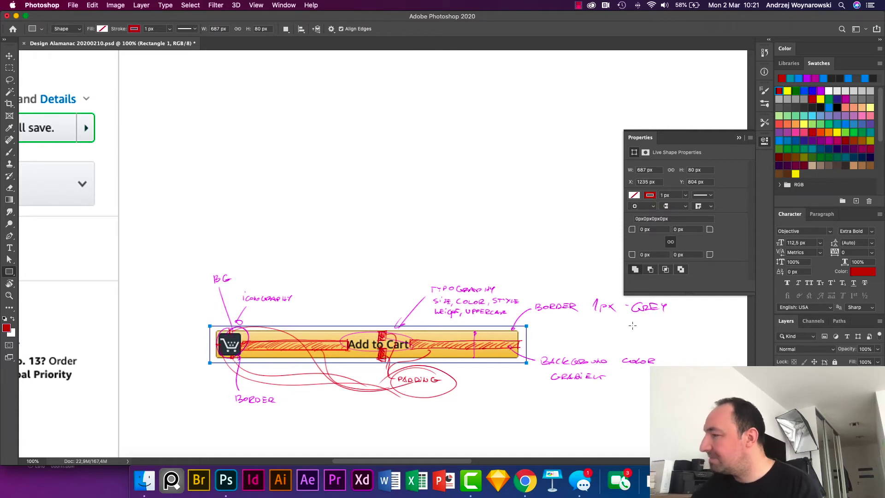
- Thicken the red stroke of the rectangle around the button and collapse its shape properties
{"action": "key", "text": "v"}
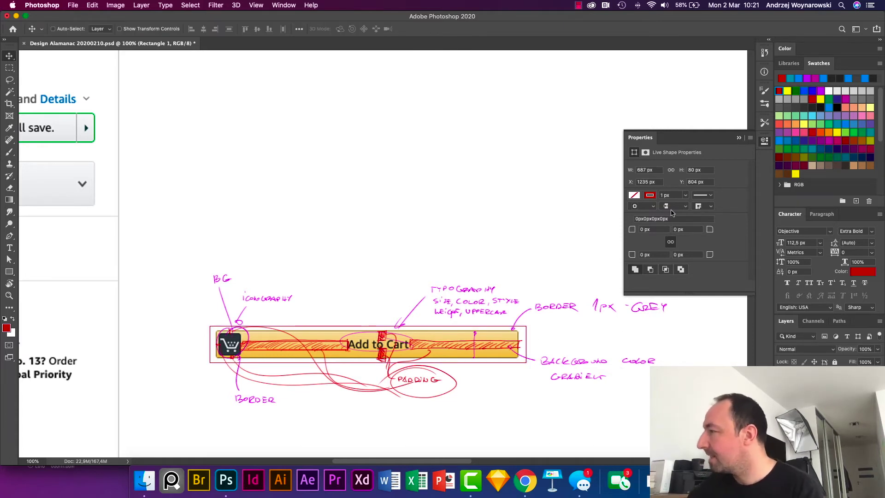
{"action": "left_click", "coordinate": [685, 195]}
{"action": "left_click_drag", "start_coordinate": [686, 209], "coordinate": [685, 210]}
{"action": "left_click", "coordinate": [743, 139]}
{"action": "left_click", "coordinate": [740, 138]}
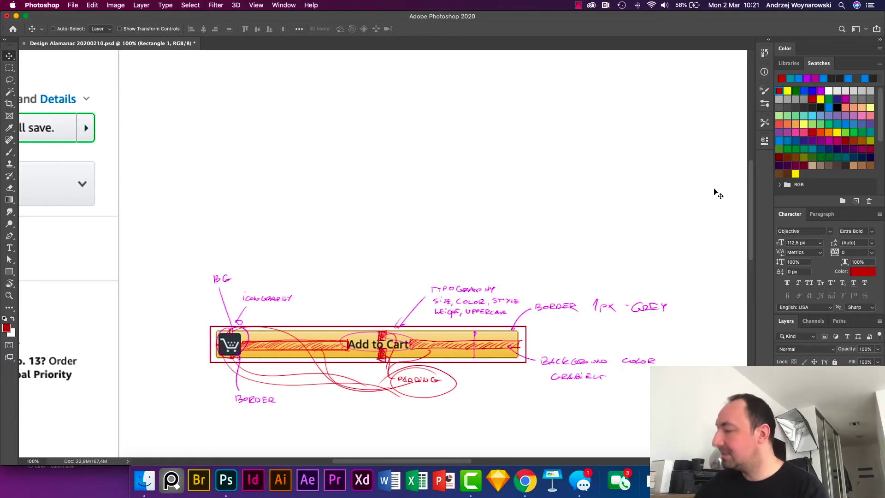
- Mark the gap between the button's right edge and the outer red rectangle with a red brush marker
{"action": "key", "text": "super+equal"}
{"action": "key", "text": "f"}
{"action": "key", "text": "f"}
{"action": "scroll", "coordinate": [714, 188], "scroll_direction": "down", "scroll_amount": 2}
{"action": "scroll", "coordinate": [714, 188], "scroll_direction": "right", "scroll_amount": 2}
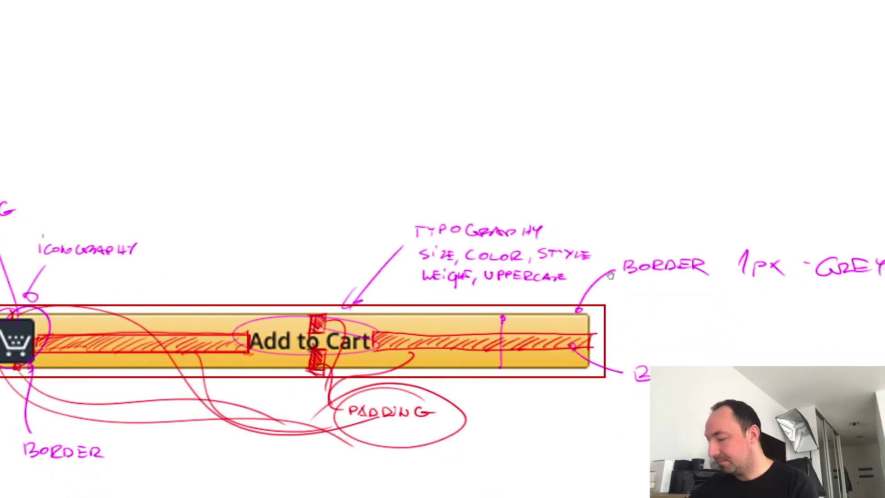
{"action": "key", "text": "f"}
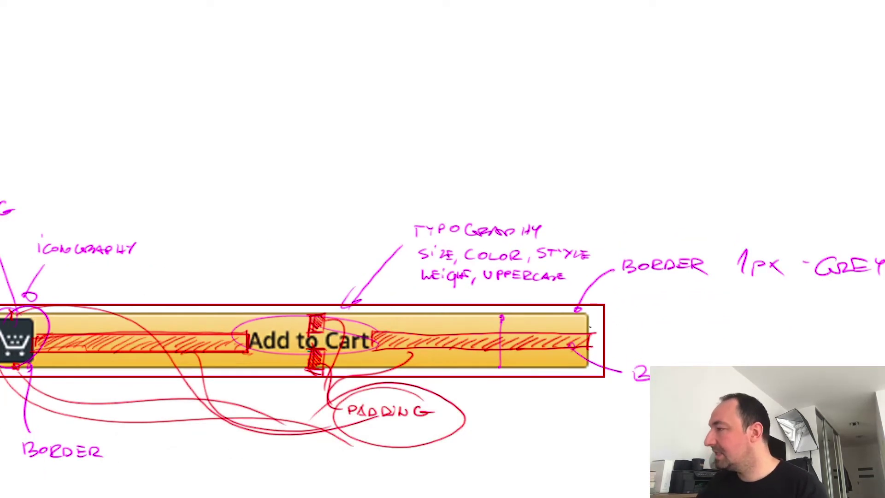
{"action": "mouse_move", "coordinate": [589, 328]}
{"action": "left_mouse_down"}
{"action": "mouse_move", "coordinate": [606, 326]}
{"action": "mouse_move", "coordinate": [586, 328]}
{"action": "mouse_move", "coordinate": [586, 348]}
{"action": "mouse_move", "coordinate": [588, 316]}
{"action": "mouse_move", "coordinate": [588, 354]}
{"action": "left_mouse_up"}
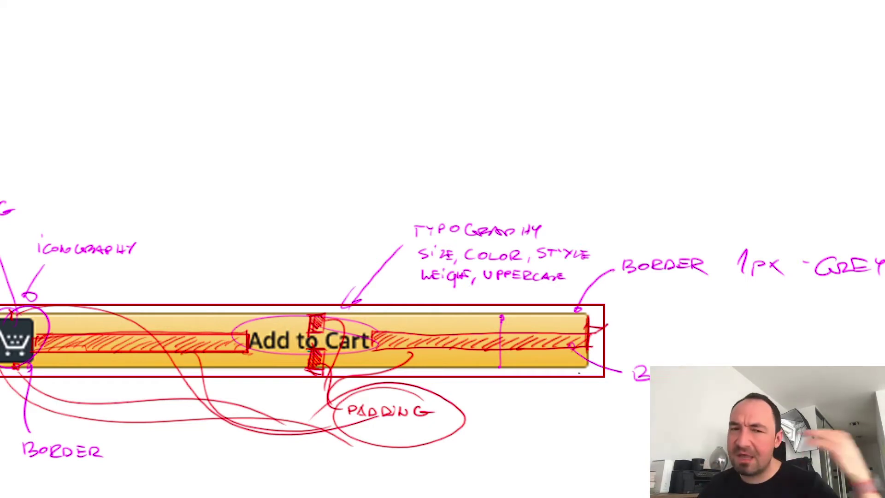
{"action": "left_click_drag", "start_coordinate": [587, 330], "coordinate": [612, 322]}
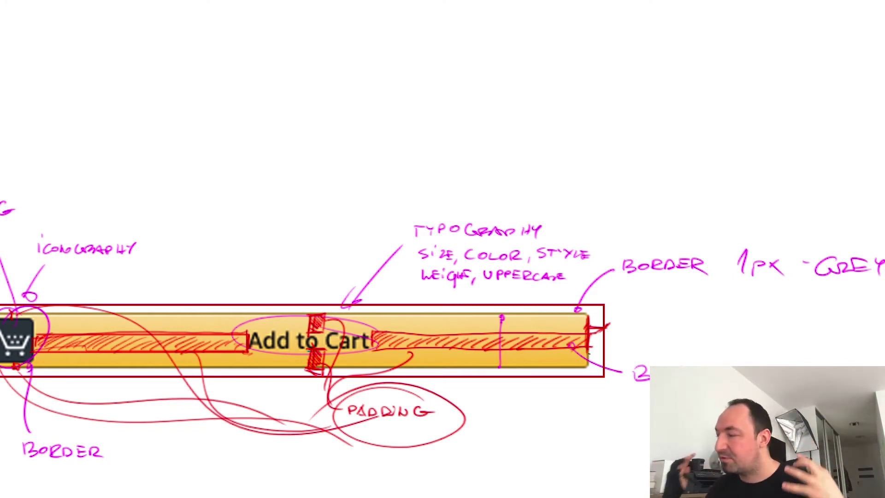
- Sketch two touching red boxes above the button, and a second pair of boxes separated by a gap
{"action": "mouse_move", "coordinate": [508, 86]}
{"action": "left_mouse_down"}
{"action": "mouse_move", "coordinate": [509, 104]}
{"action": "mouse_move", "coordinate": [523, 104]}
{"action": "left_mouse_up"}
{"action": "left_click_drag", "start_coordinate": [549, 83], "coordinate": [549, 103]}
{"action": "mouse_move", "coordinate": [549, 82]}
{"action": "left_mouse_down"}
{"action": "mouse_move", "coordinate": [583, 81]}
{"action": "mouse_move", "coordinate": [600, 101]}
{"action": "mouse_move", "coordinate": [550, 105]}
{"action": "left_mouse_up"}
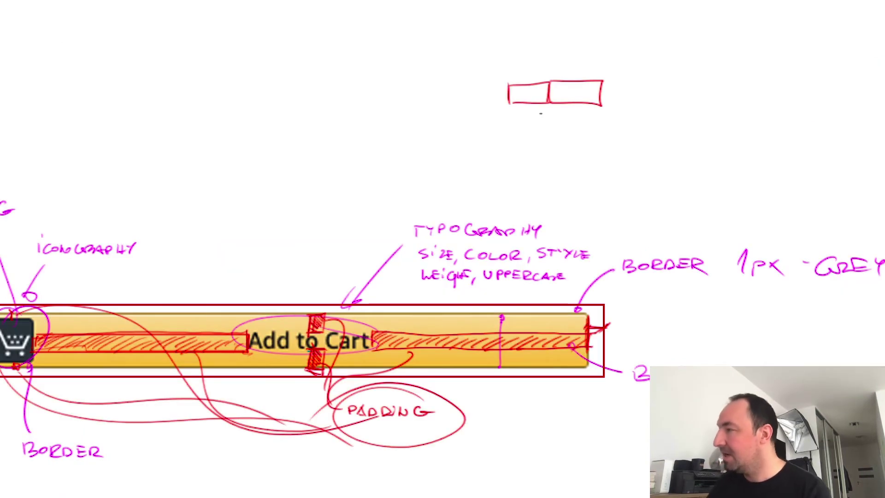
{"action": "mouse_move", "coordinate": [474, 152]}
{"action": "left_mouse_down"}
{"action": "mouse_move", "coordinate": [492, 154]}
{"action": "mouse_move", "coordinate": [493, 144]}
{"action": "mouse_move", "coordinate": [480, 143]}
{"action": "mouse_move", "coordinate": [467, 151]}
{"action": "mouse_move", "coordinate": [522, 148]}
{"action": "mouse_move", "coordinate": [497, 144]}
{"action": "left_mouse_up"}
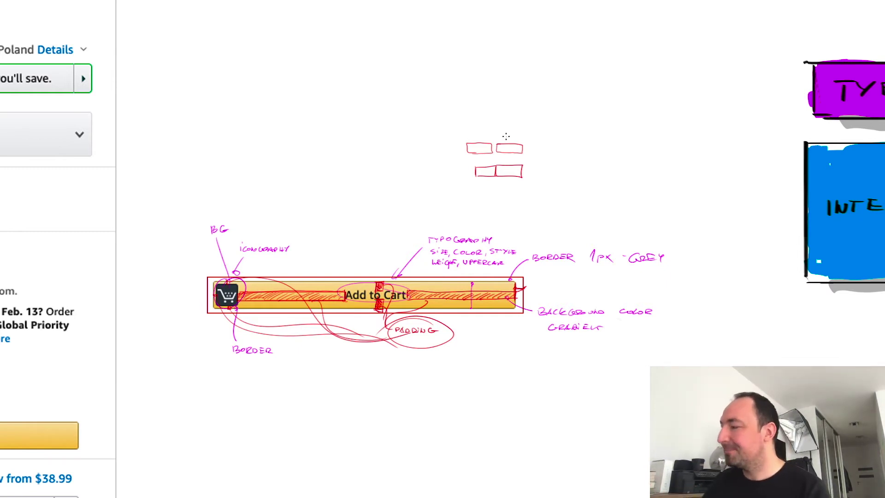
{"action": "key", "text": "ctrl+plus"}
{"action": "left_click_drag", "start_coordinate": [520, 201], "coordinate": [530, 246]}
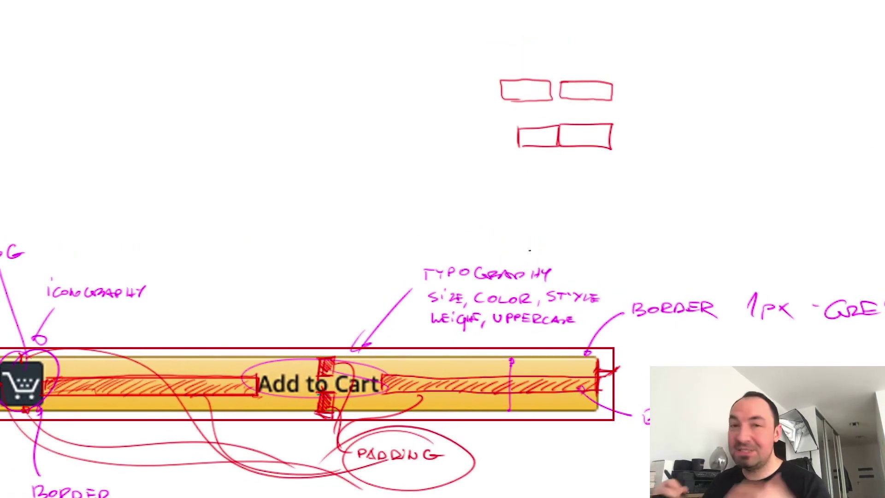
{"action": "key", "text": "ctrl+minus"}
{"action": "key", "text": "ctrl+minus"}
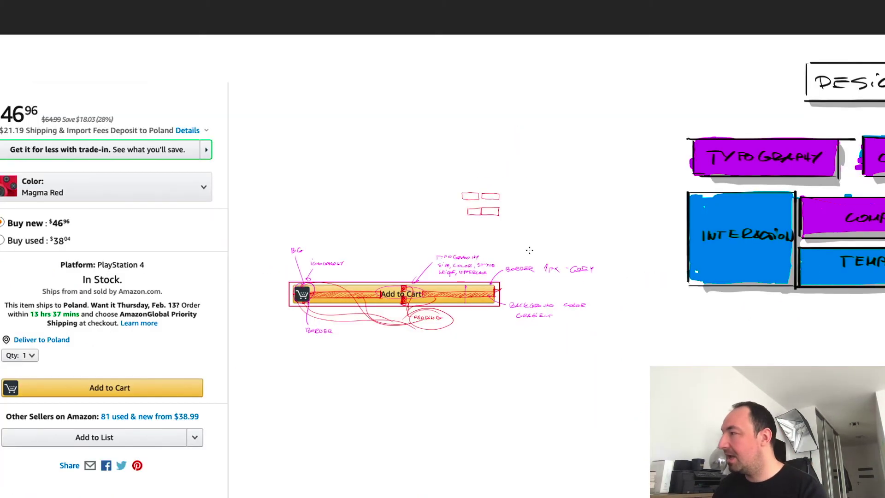
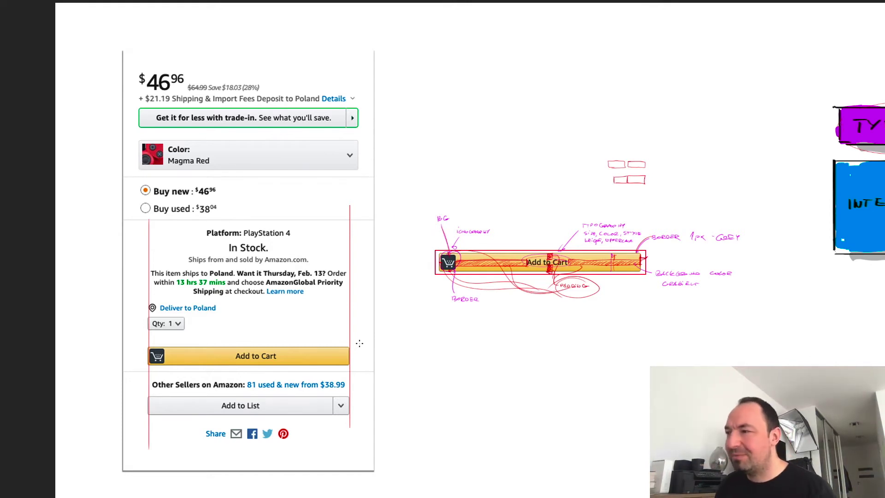
- Sketch a stroke beside the product panel's Add to Cart label, and undo it along with the vertical guide lines
{"action": "left_click_drag", "start_coordinate": [278, 355], "coordinate": [342, 355]}
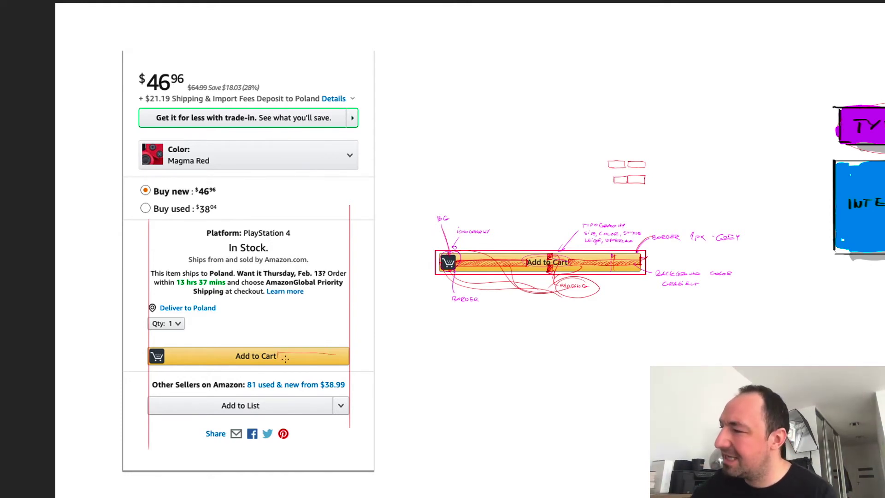
{"action": "key", "text": "ctrl+z"}
{"action": "key", "text": "ctrl+z"}
{"action": "key", "text": "ctrl+z"}
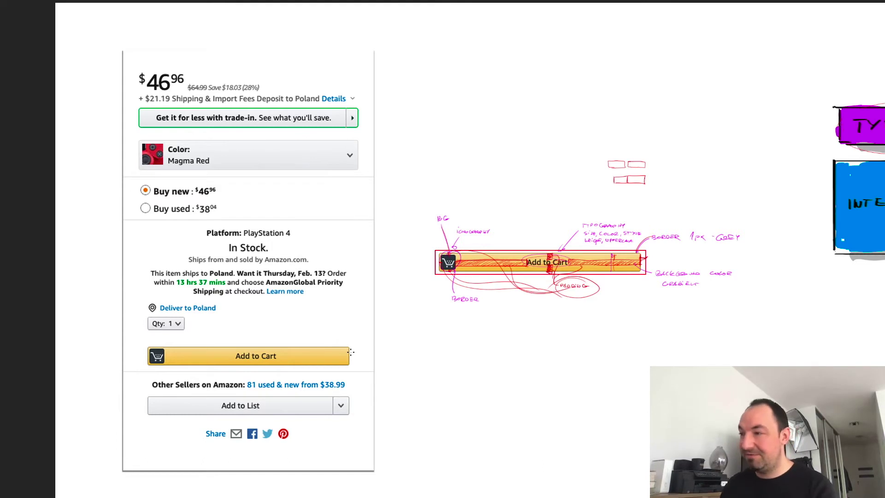
- Mark the margins on both sides of the product panel's Add to Cart button with red lines toward the panel edges
{"action": "mouse_move", "coordinate": [350, 355]}
{"action": "left_mouse_down"}
{"action": "mouse_move", "coordinate": [377, 350]}
{"action": "mouse_move", "coordinate": [354, 358]}
{"action": "mouse_move", "coordinate": [358, 349]}
{"action": "mouse_move", "coordinate": [354, 366]}
{"action": "mouse_move", "coordinate": [358, 355]}
{"action": "left_mouse_up"}
{"action": "mouse_move", "coordinate": [147, 347]}
{"action": "left_mouse_down"}
{"action": "mouse_move", "coordinate": [146, 365]}
{"action": "mouse_move", "coordinate": [150, 353]}
{"action": "mouse_move", "coordinate": [123, 355]}
{"action": "left_mouse_up"}
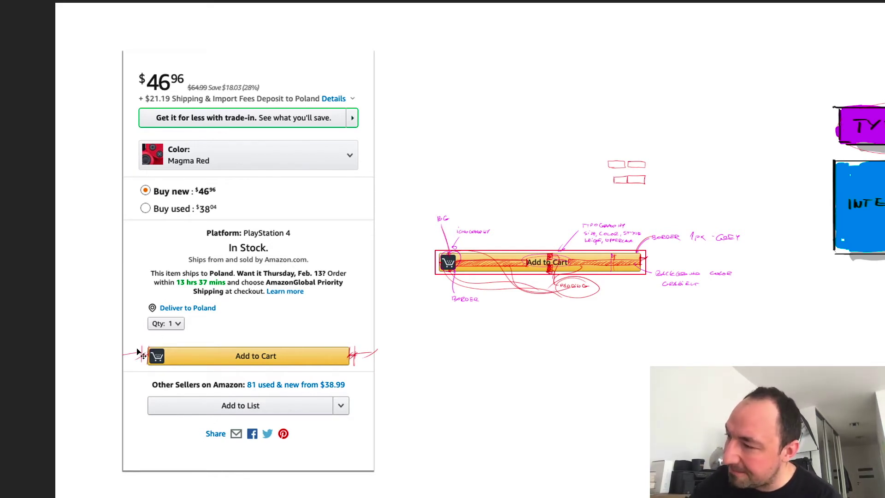
{"action": "left_click_drag", "start_coordinate": [120, 361], "coordinate": [134, 355]}
- Undo the red margin markers on both sides of the product panel's Add to Cart button
{"action": "key", "text": "ctrl+z"}
{"action": "key", "text": "ctrl+z"}
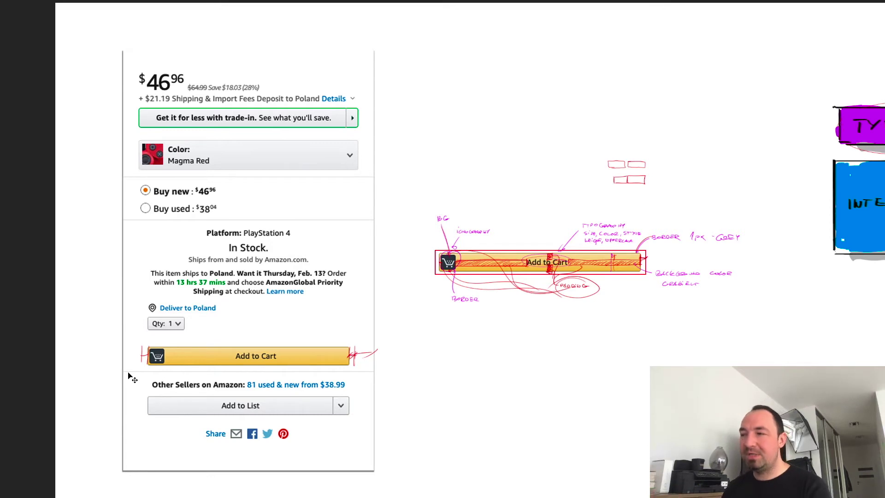
{"action": "key", "text": "ctrl+z"}
{"action": "key", "text": "ctrl+z"}
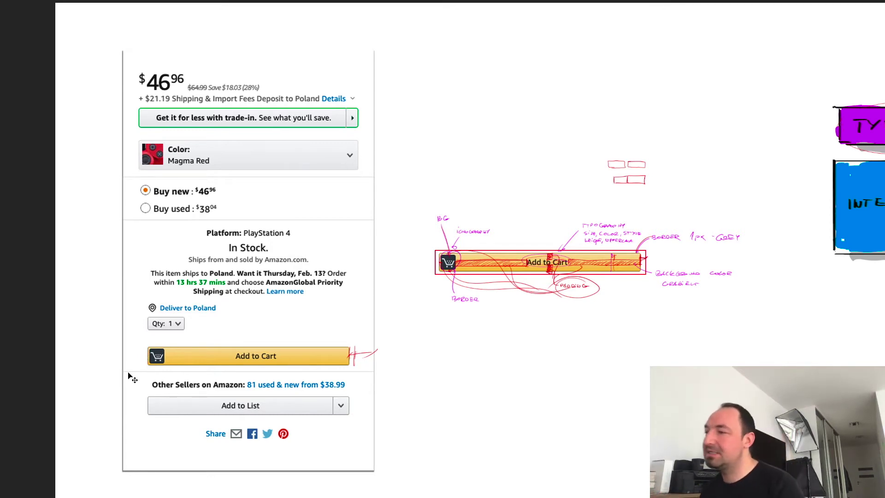
{"action": "key", "text": "ctrl+z"}
{"action": "key", "text": "ctrl+z"}
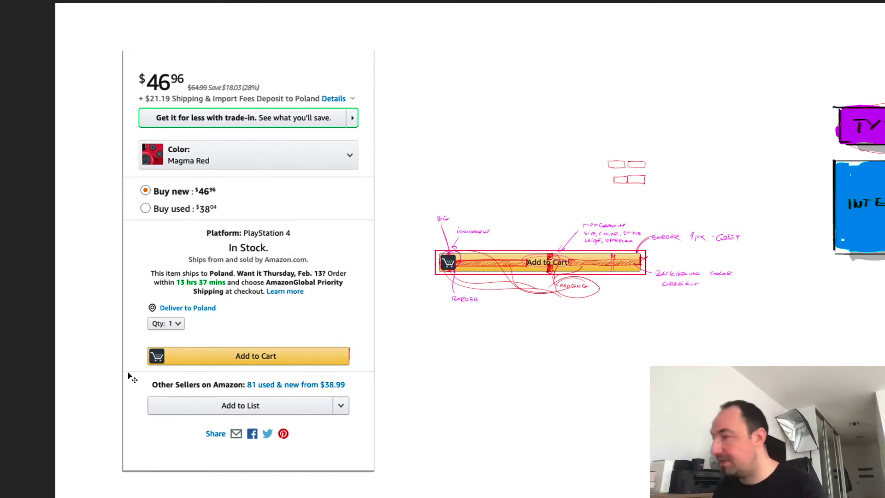
{"action": "key", "text": "ctrl+plus"}
{"action": "key", "text": "ctrl+plus"}
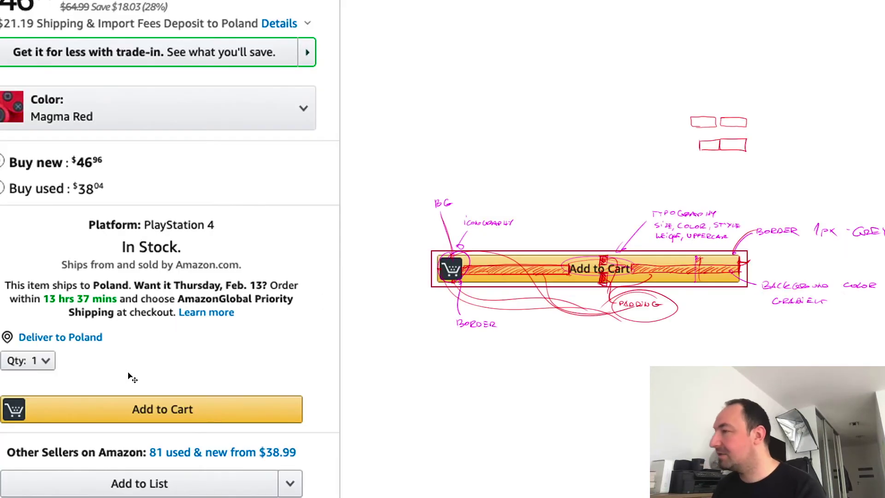
- Annotate the enlarged button's lower edge with an underlined red "NO SHADOW" note, a circled smiley and a connecting line
{"action": "left_click_drag", "start_coordinate": [492, 352], "coordinate": [264, 323]}
{"action": "key", "text": "ctrl+minus"}
{"action": "key", "text": "ctrl+minus"}
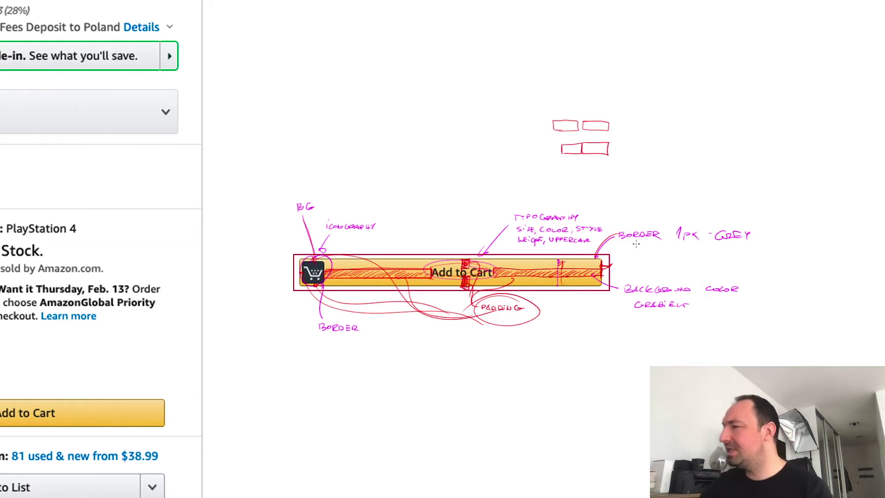
{"action": "right_click", "coordinate": [569, 298]}
{"action": "left_click", "coordinate": [556, 305]}
{"action": "left_click_drag", "start_coordinate": [571, 331], "coordinate": [573, 288]}
{"action": "mouse_move", "coordinate": [563, 341]}
{"action": "left_mouse_down"}
{"action": "mouse_move", "coordinate": [627, 336]}
{"action": "mouse_move", "coordinate": [641, 345]}
{"action": "mouse_move", "coordinate": [645, 337]}
{"action": "mouse_move", "coordinate": [630, 337]}
{"action": "mouse_move", "coordinate": [657, 329]}
{"action": "left_mouse_up"}
{"action": "left_click", "coordinate": [645, 340]}
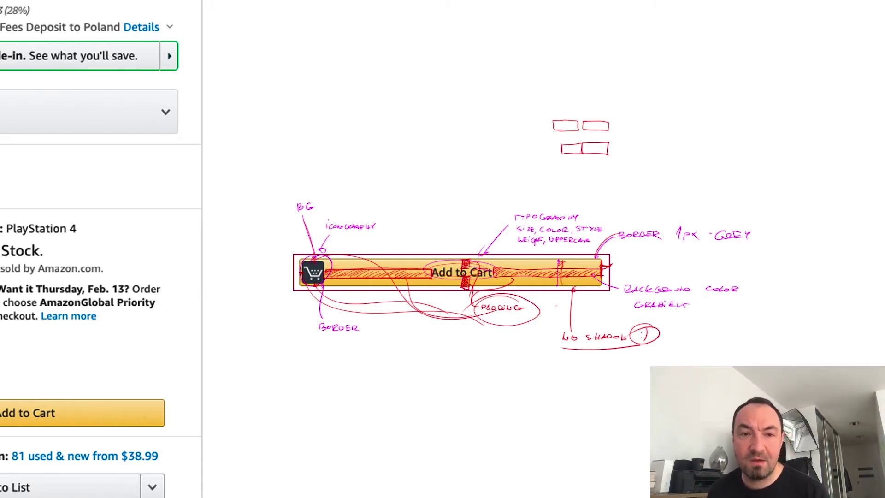
- Circle the product panel's Add to Cart and Add to List buttons in red one after the other, undoing each circle
{"action": "key", "text": "shift+Tab"}
{"action": "key", "text": "shift+Tab"}
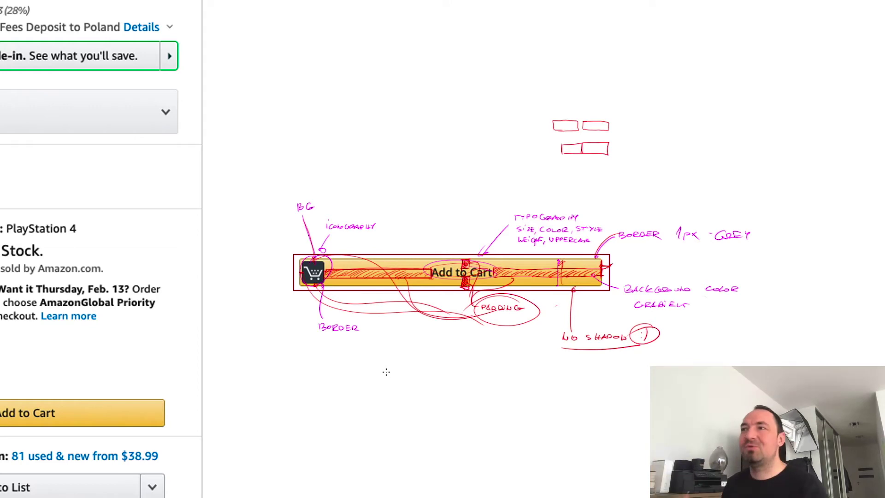
{"action": "scroll", "coordinate": [378, 355], "scroll_direction": "left", "scroll_amount": 6}
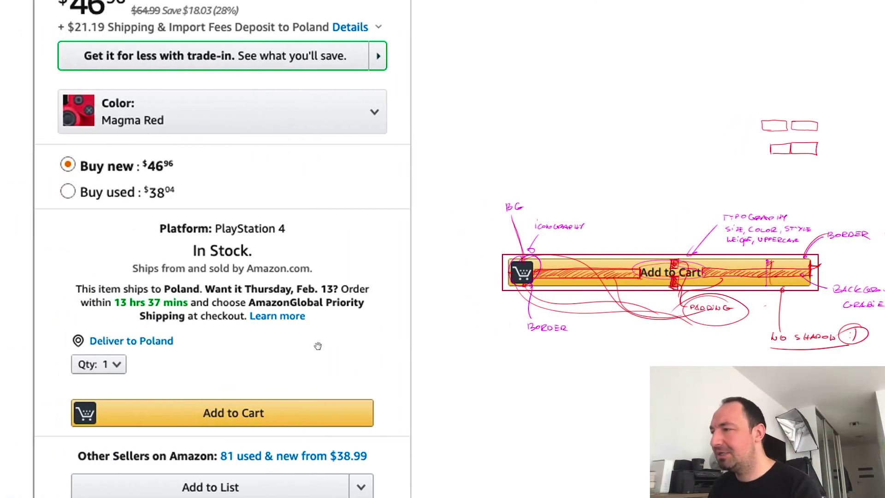
{"action": "scroll", "coordinate": [371, 341], "scroll_direction": "down", "scroll_amount": 5}
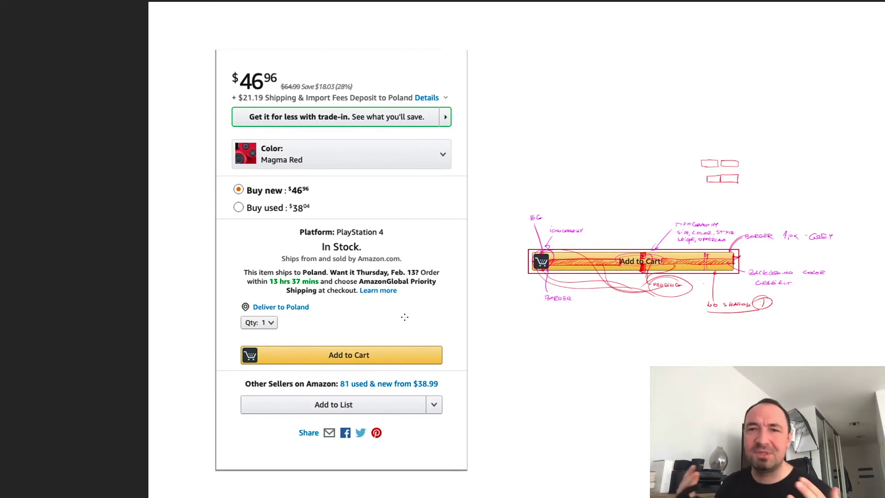
{"action": "mouse_move", "coordinate": [419, 348]}
{"action": "left_mouse_down"}
{"action": "mouse_move", "coordinate": [414, 365]}
{"action": "mouse_move", "coordinate": [418, 347]}
{"action": "left_mouse_up"}
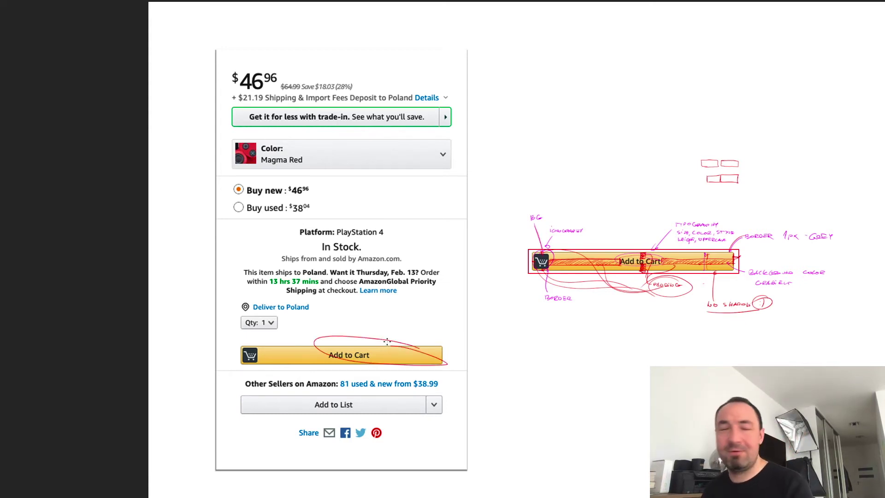
{"action": "key", "text": "ctrl+z"}
{"action": "mouse_move", "coordinate": [385, 395]}
{"action": "left_mouse_down"}
{"action": "mouse_move", "coordinate": [312, 391]}
{"action": "mouse_move", "coordinate": [365, 408]}
{"action": "left_mouse_up"}
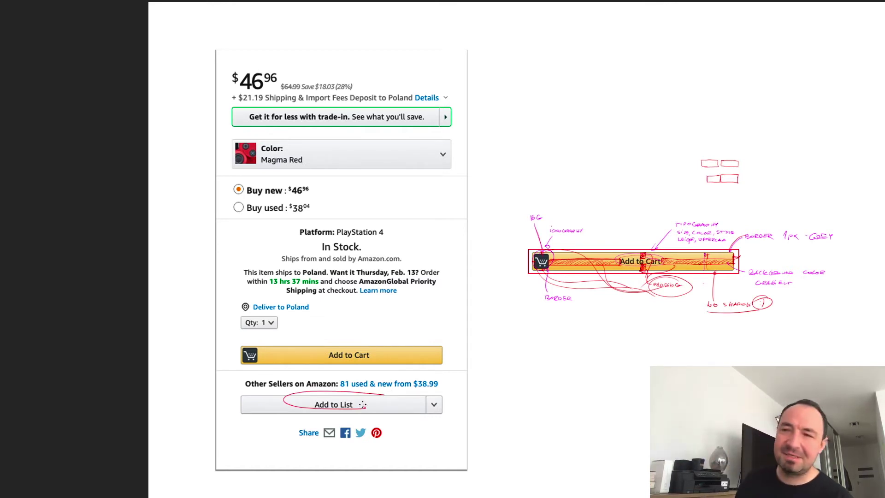
{"action": "key", "text": "ctrl+z"}
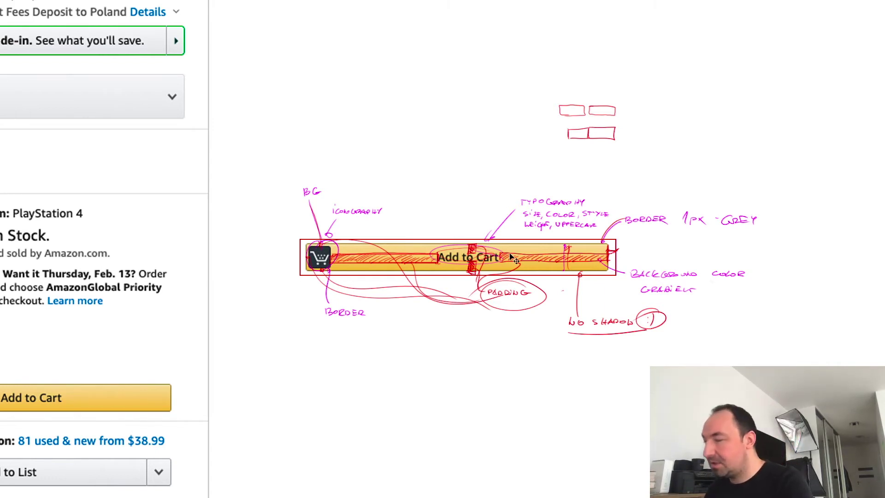
{"action": "scroll", "coordinate": [507, 265], "scroll_direction": "down", "scroll_amount": 5}
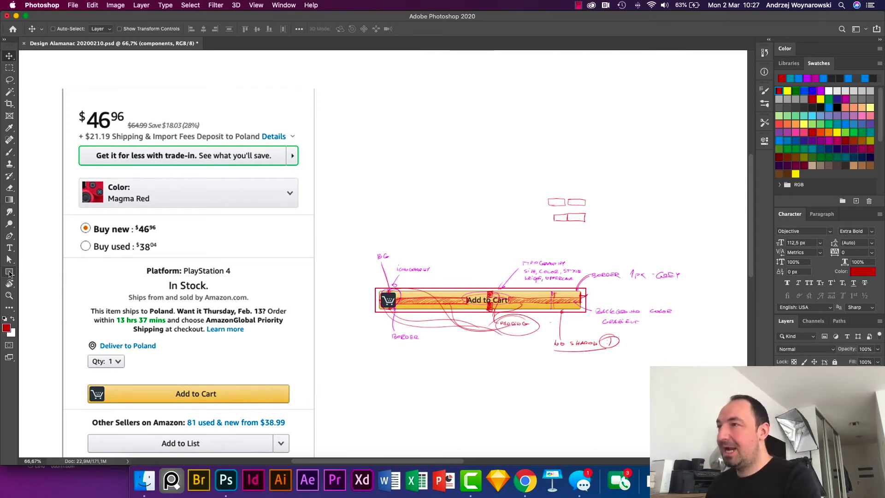
{"action": "left_click", "coordinate": [9, 272]}
{"action": "left_click", "coordinate": [48, 280]}
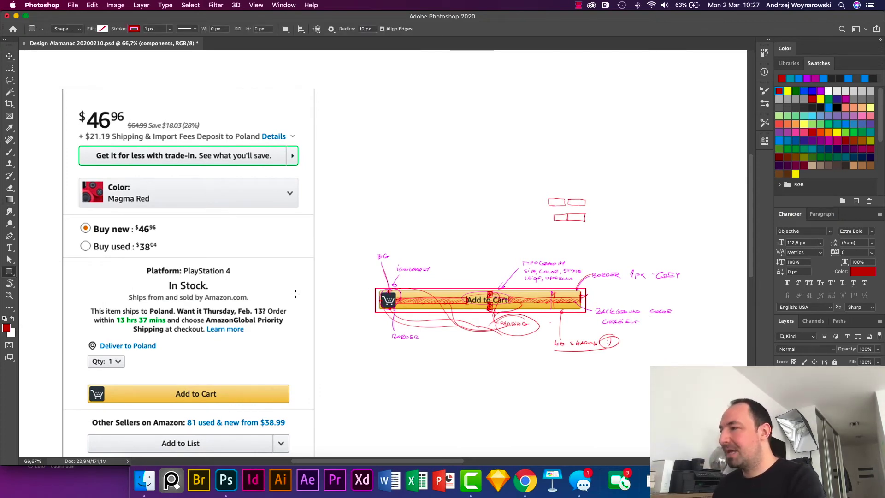
{"action": "key", "text": "super+plus"}
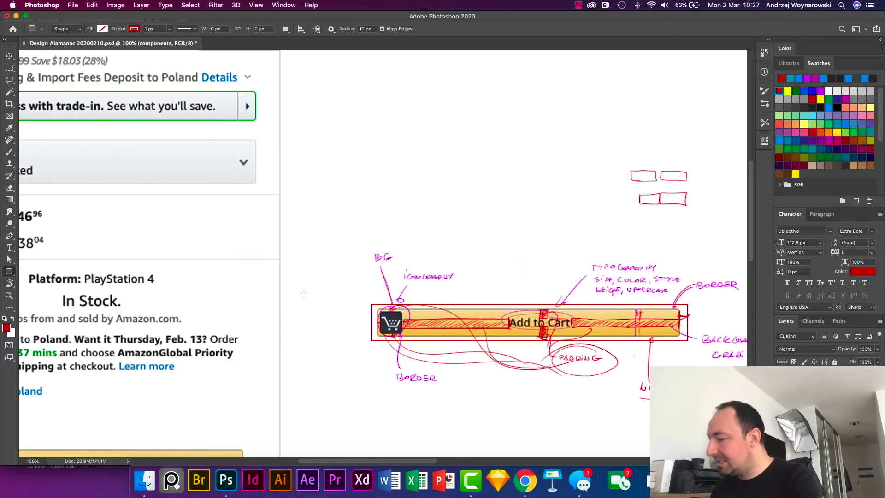
{"action": "key", "text": "f"}
{"action": "key", "text": "f"}
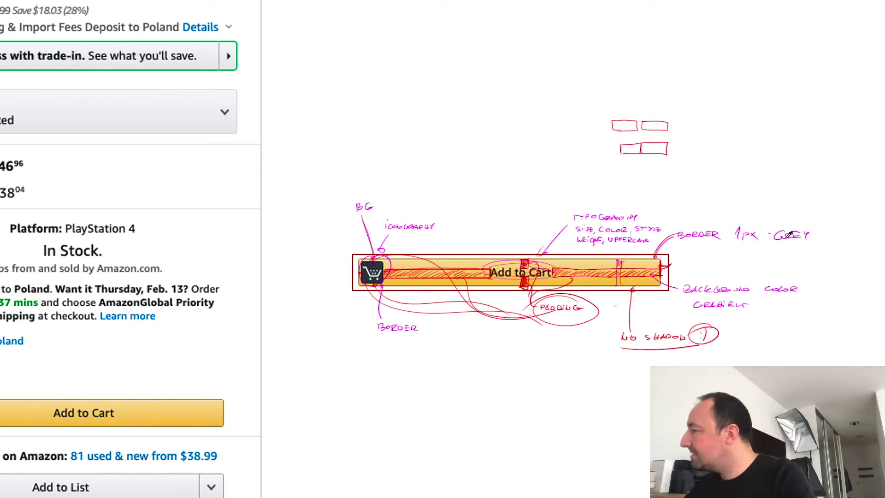
- Label the enlarged button's upper-right corner "ROUNDED CORNERS" in the existing magenta, and mark its two left corners in the same colour
{"action": "left_click", "coordinate": [811, 233], "text": "alt"}
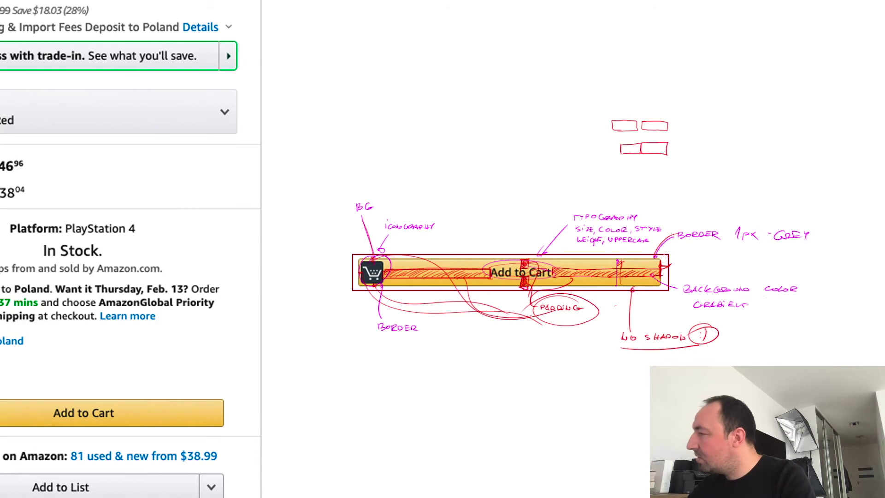
{"action": "left_click_drag", "start_coordinate": [663, 255], "coordinate": [730, 259]}
{"action": "key", "text": "ctrl+z"}
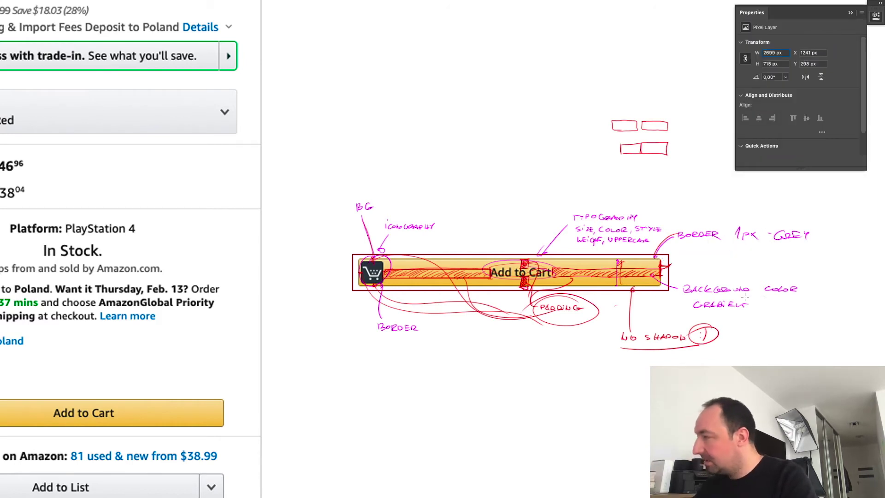
{"action": "left_click_drag", "start_coordinate": [664, 253], "coordinate": [711, 249]}
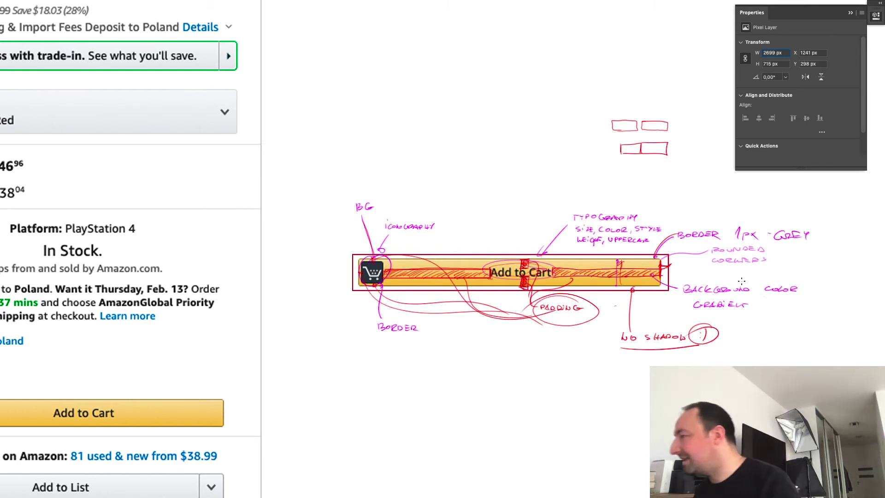
{"action": "key", "text": "ctrl+plus"}
{"action": "key", "text": "ctrl+plus"}
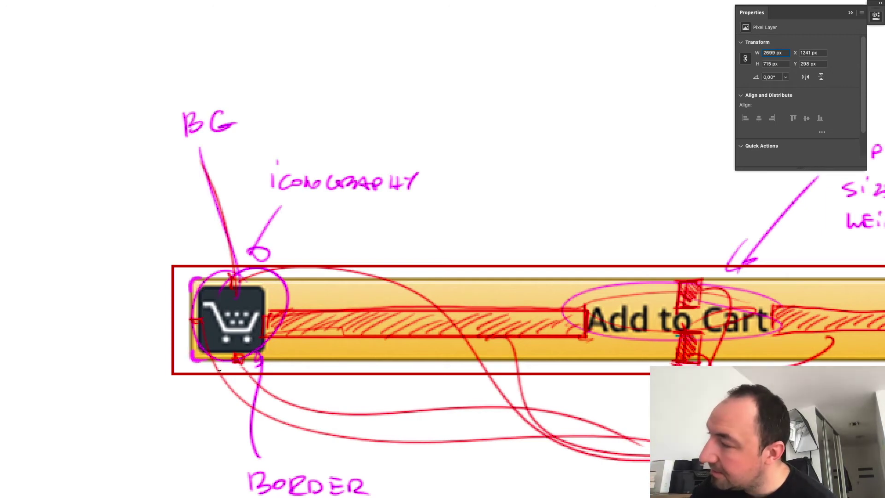
{"action": "key", "text": "ctrl+minus"}
{"action": "key", "text": "ctrl+minus"}
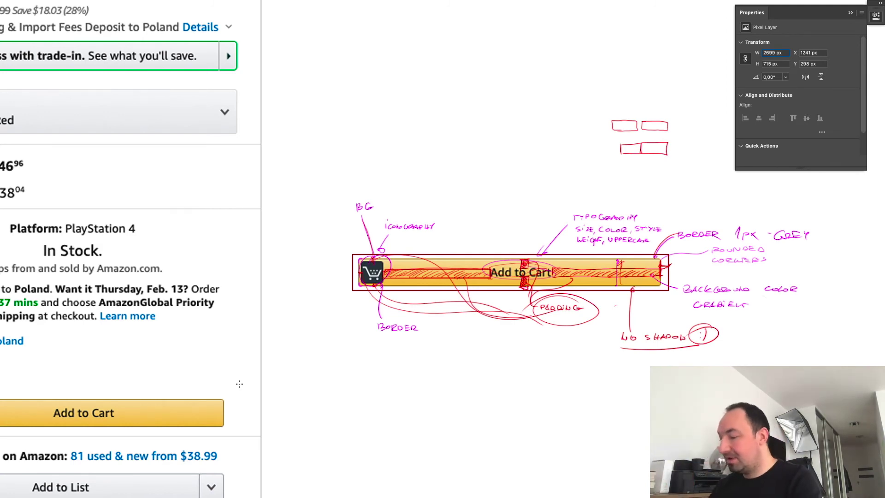
- Draw a rounded rectangle about 341 × 115 px below the annotated button and set all its corner radii to 35 px
{"action": "key", "text": "f"}
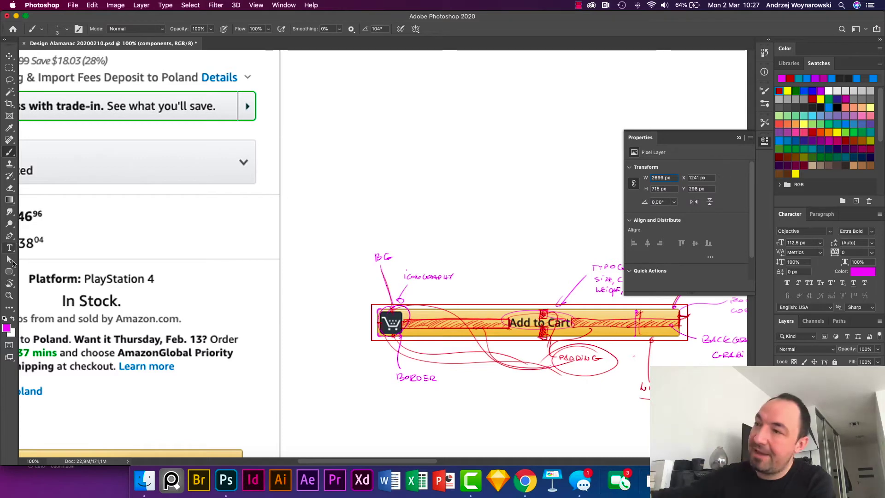
{"action": "key", "text": "u"}
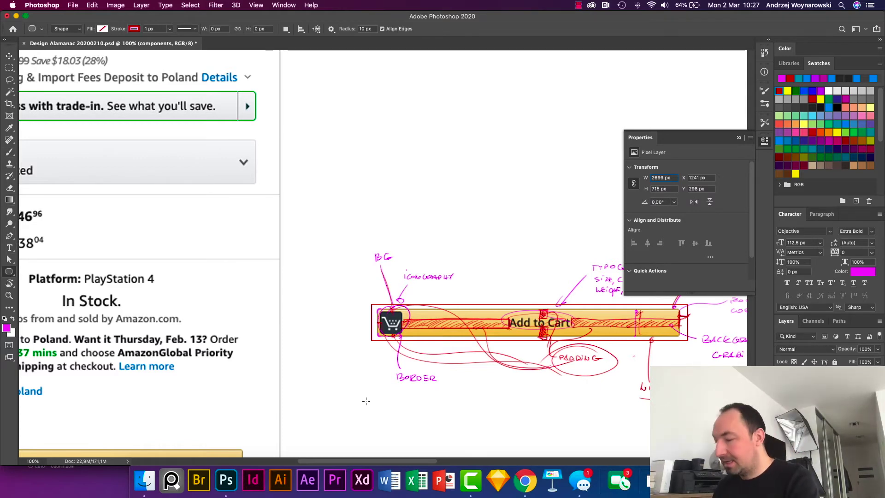
{"action": "key", "text": "f"}
{"action": "left_click_drag", "start_coordinate": [585, 380], "coordinate": [498, 352]}
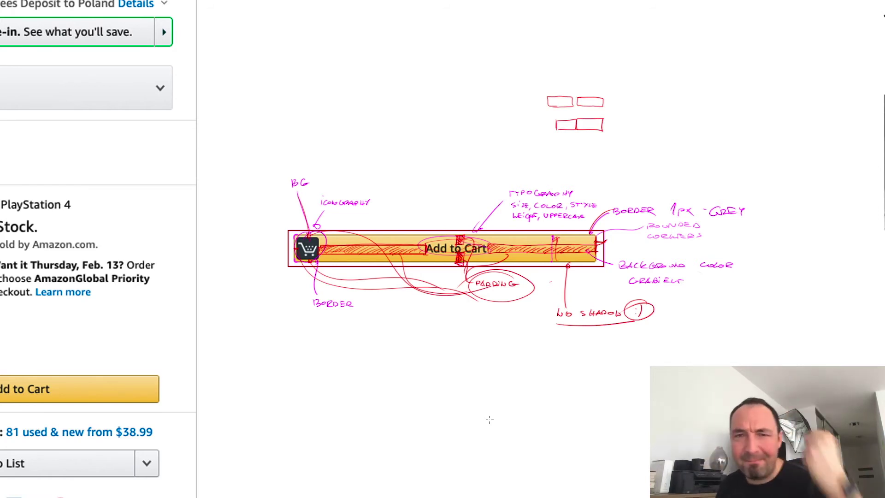
{"action": "mouse_move", "coordinate": [372, 374]}
{"action": "left_mouse_down"}
{"action": "mouse_move", "coordinate": [541, 428]}
{"action": "mouse_move", "coordinate": [507, 419]}
{"action": "mouse_move", "coordinate": [516, 411]}
{"action": "mouse_move", "coordinate": [530, 427]}
{"action": "left_mouse_up"}
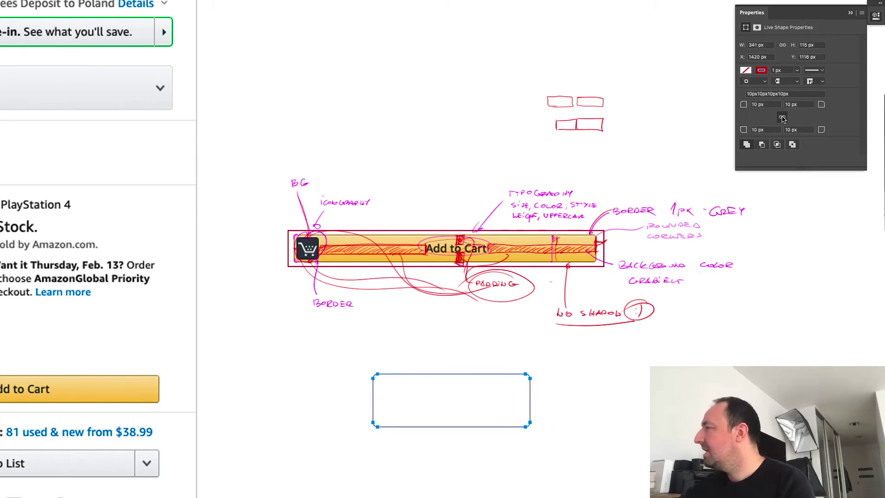
{"action": "left_click_drag", "start_coordinate": [744, 107], "coordinate": [757, 107]}
{"action": "key", "text": "Return"}
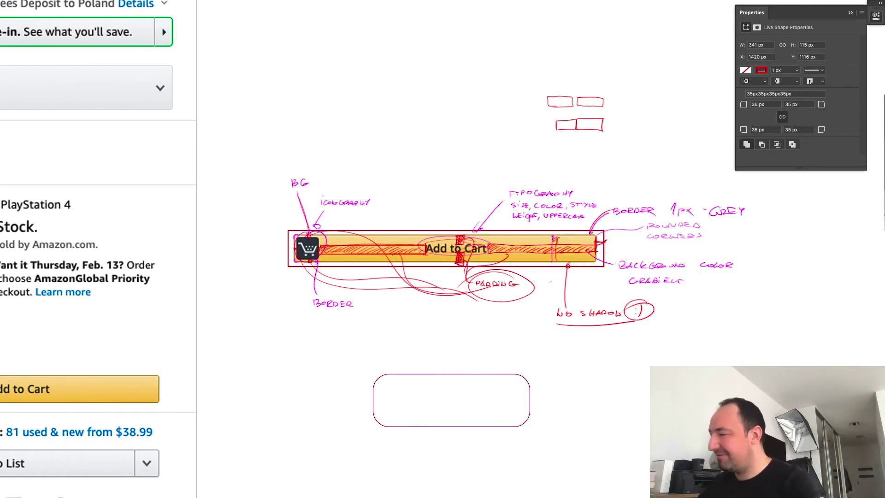
- Fill the rounded rectangle with magenta and remove its stroke
{"action": "left_click", "coordinate": [761, 70]}
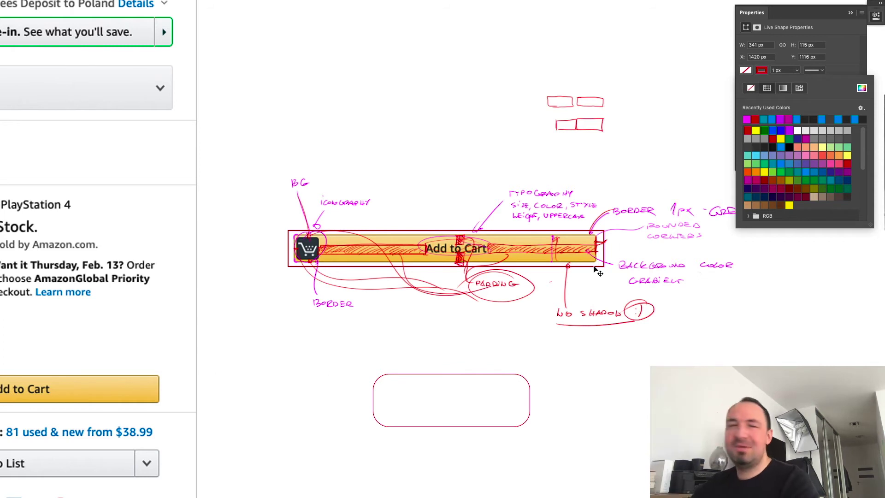
{"action": "left_click", "coordinate": [747, 72]}
{"action": "left_click", "coordinate": [747, 73]}
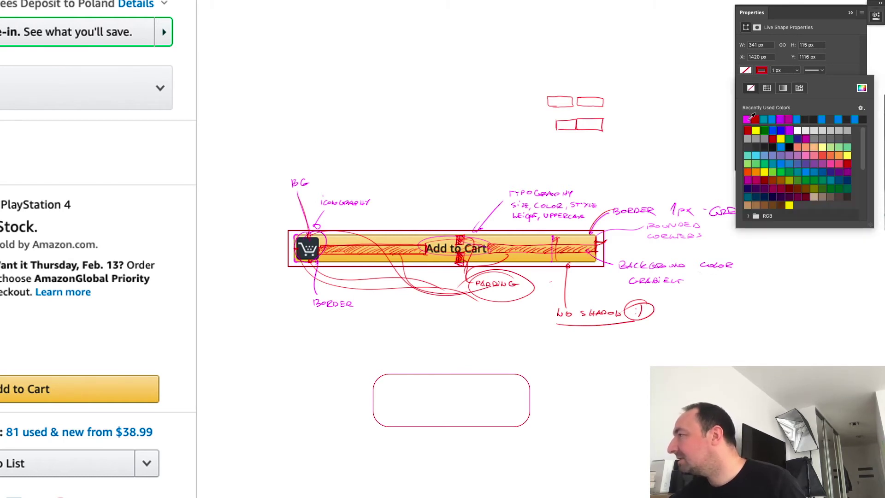
{"action": "left_click", "coordinate": [749, 119]}
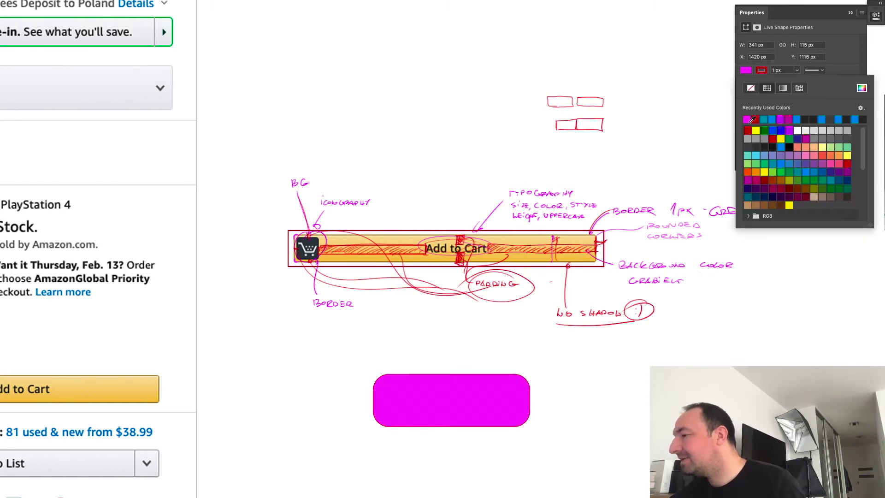
{"action": "left_click", "coordinate": [764, 73]}
{"action": "left_click", "coordinate": [761, 70]}
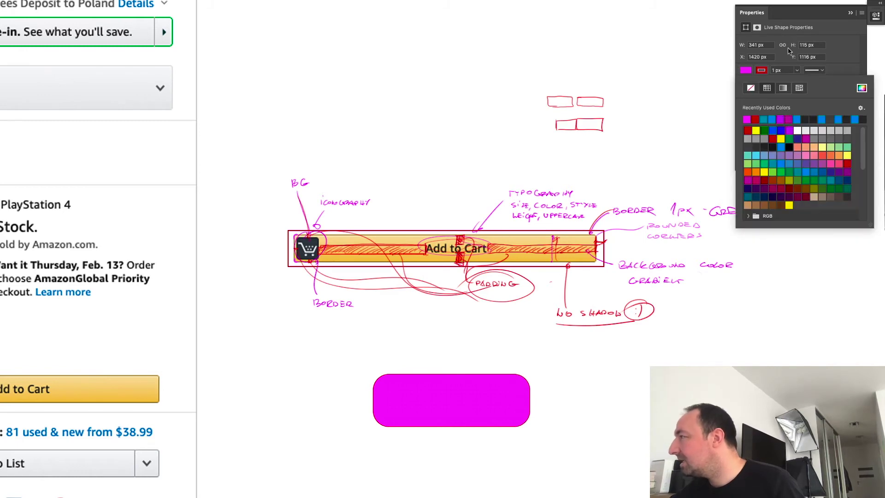
{"action": "left_click", "coordinate": [748, 87]}
{"action": "left_click", "coordinate": [673, 329]}
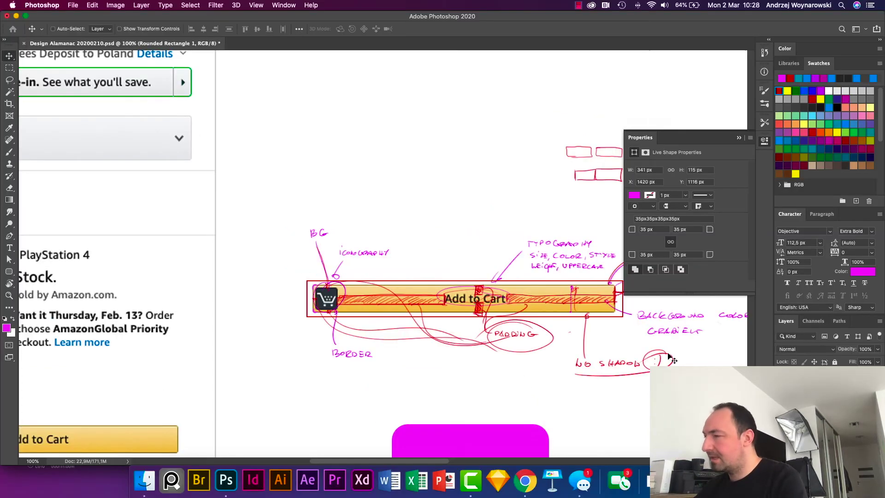
- Raise the magenta shape's corner radii to 57.5 px and flatten it to a height of about 85 px
{"action": "scroll", "coordinate": [595, 437], "scroll_direction": "down", "scroll_amount": 2}
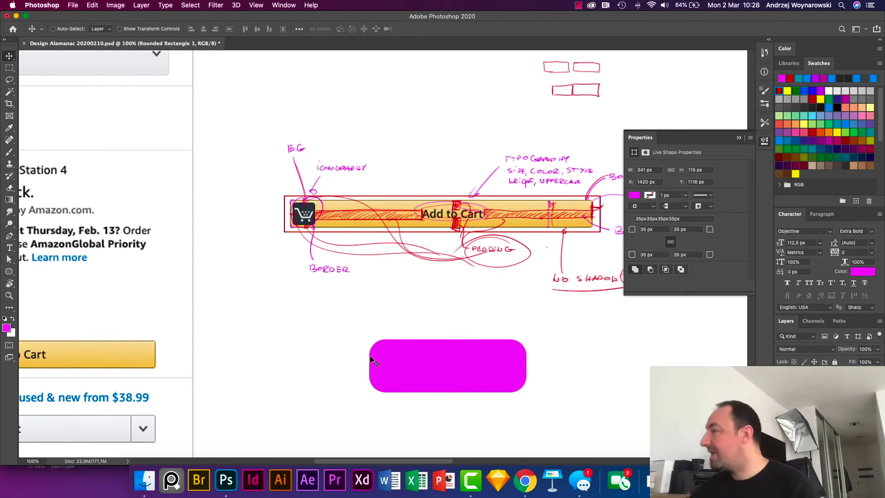
{"action": "left_click_drag", "start_coordinate": [632, 230], "coordinate": [726, 239]}
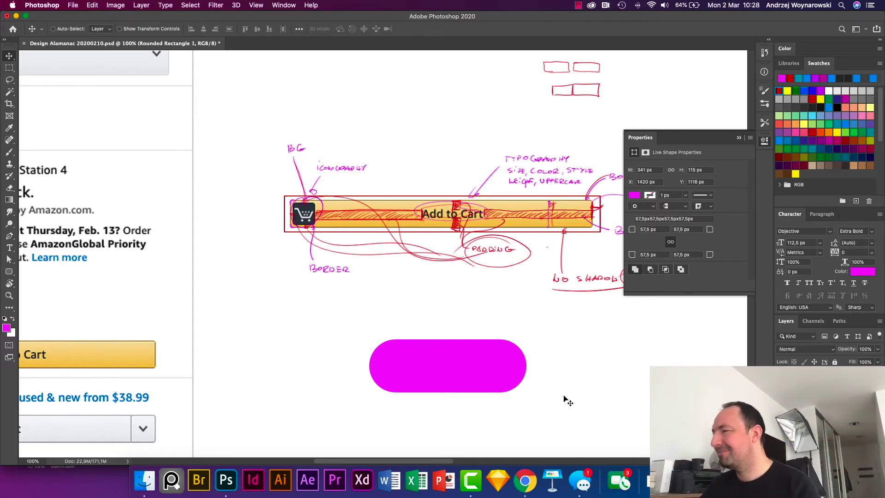
{"action": "key", "text": "super+t"}
{"action": "left_click_drag", "start_coordinate": [448, 392], "coordinate": [449, 378]}
{"action": "key", "text": "Return"}
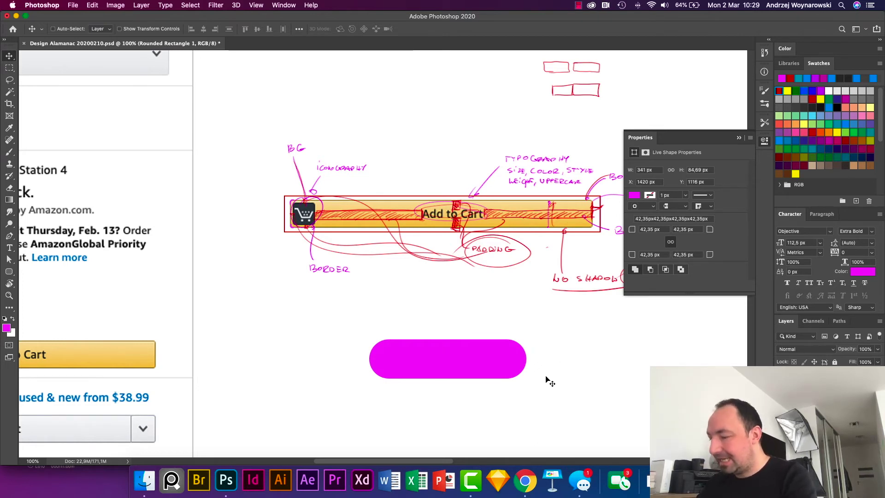
- Add the magenta text "add rto Cartt" beside the pill shape
{"action": "key", "text": "t"}
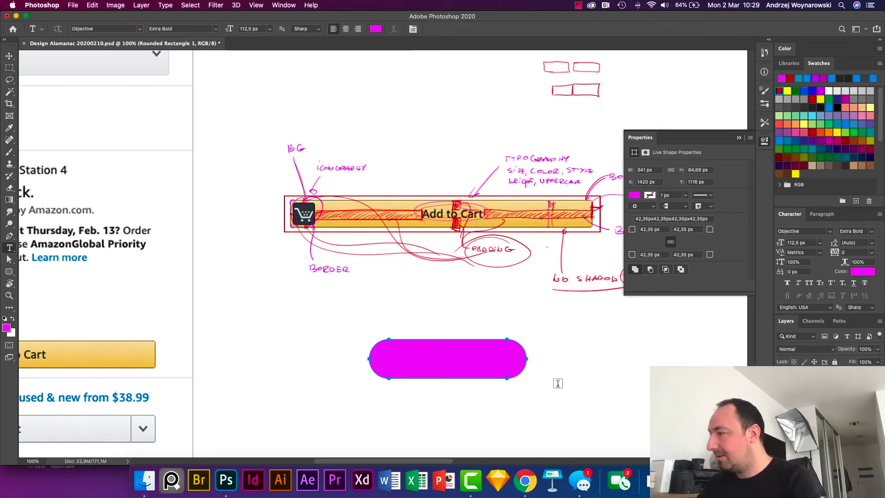
{"action": "left_click", "coordinate": [595, 377]}
{"action": "type", "text": "add t"}
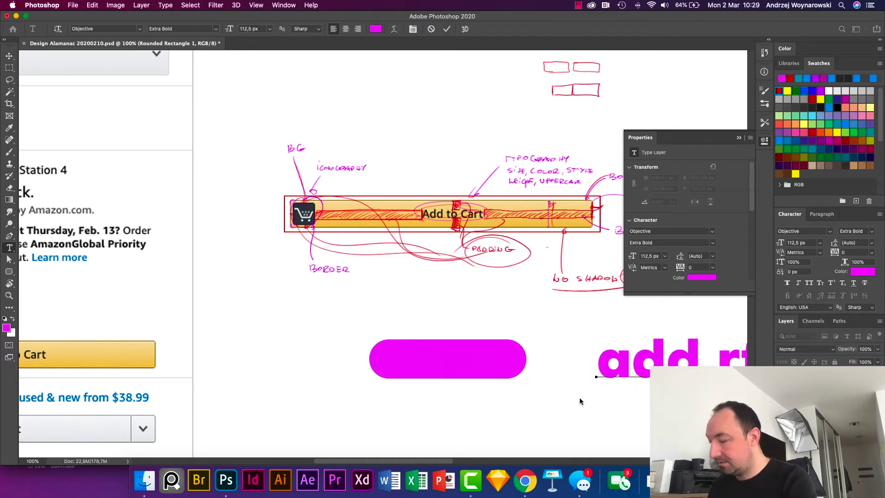
{"action": "key", "text": "super+Return"}
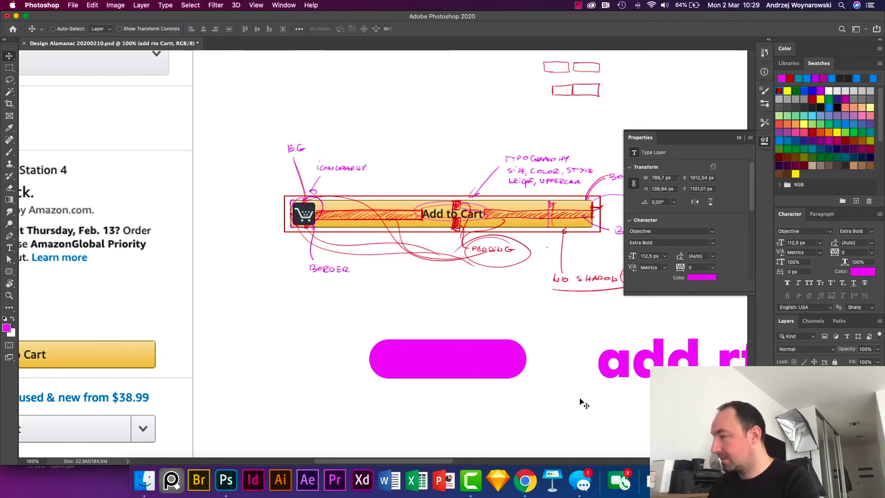
- Correct the text beside the pill shape to read "add to Cart"
{"action": "scroll", "coordinate": [572, 393], "scroll_direction": "right", "scroll_amount": 10}
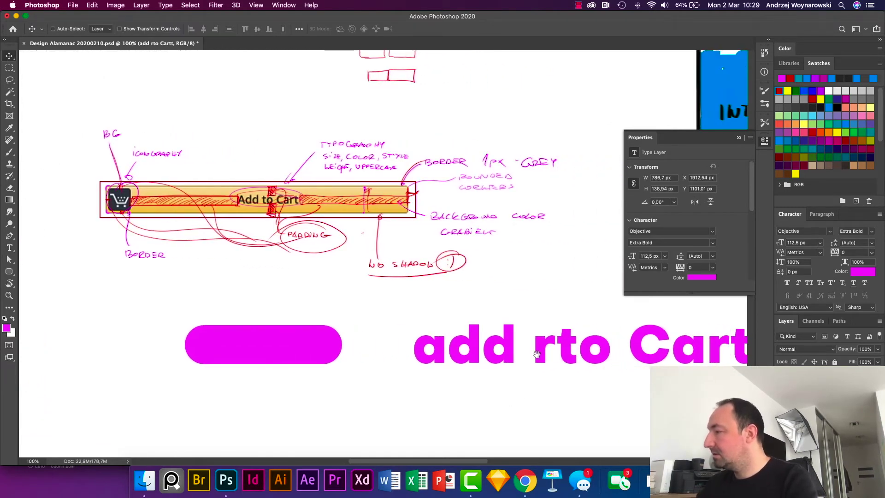
{"action": "key", "text": "t"}
{"action": "left_click", "coordinate": [499, 344]}
{"action": "key", "text": "BackSpace"}
{"action": "key", "text": "super+Return"}
{"action": "left_click_drag", "start_coordinate": [672, 337], "coordinate": [711, 360]}
{"action": "key", "text": "BackSpace"}
{"action": "key", "text": "super+Return"}
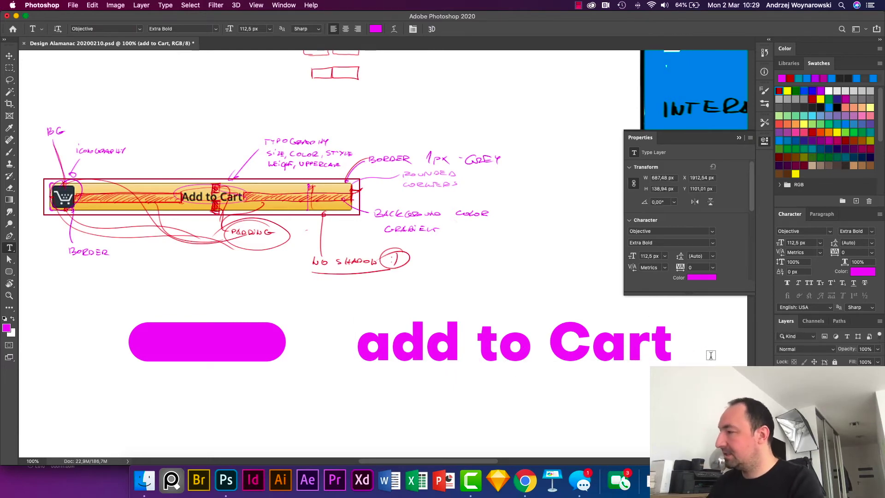
- Capitalize the first letter of the label beside the pill shape so it reads "Add to Cart"
{"action": "left_click", "coordinate": [394, 336]}
{"action": "key", "text": "BackSpace"}
{"action": "type", "text": "A"}
{"action": "key", "text": "super+Return"}
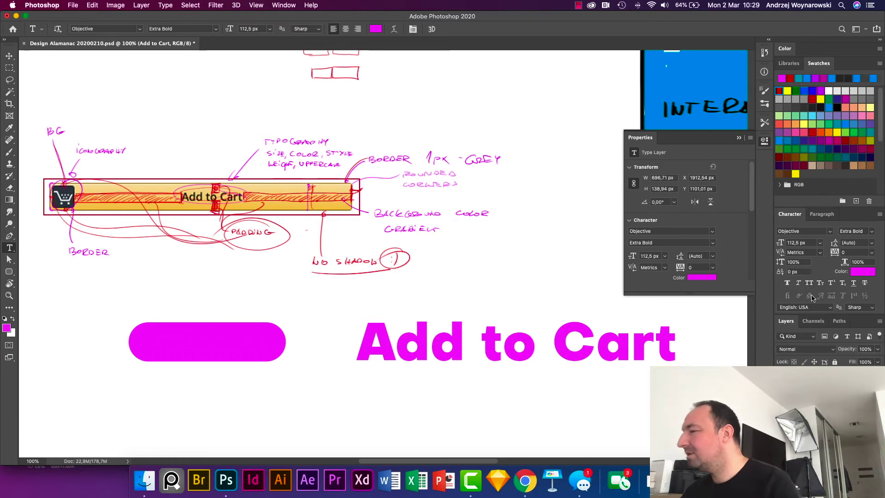
- Recolor the "Add to Cart" label black
{"action": "left_click", "coordinate": [862, 272]}
{"action": "left_click_drag", "start_coordinate": [616, 299], "coordinate": [569, 406]}
{"action": "left_click", "coordinate": [743, 292]}
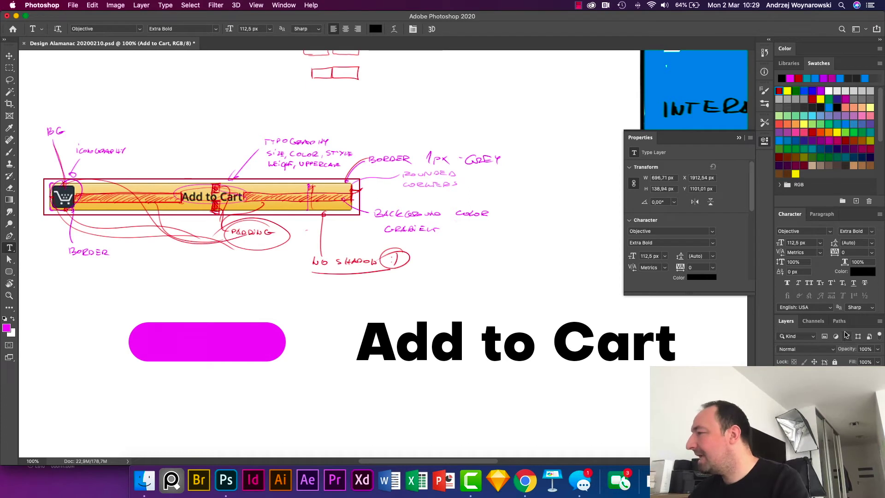
- Change the "Add to Cart" label's text color to white
{"action": "left_click", "coordinate": [860, 273]}
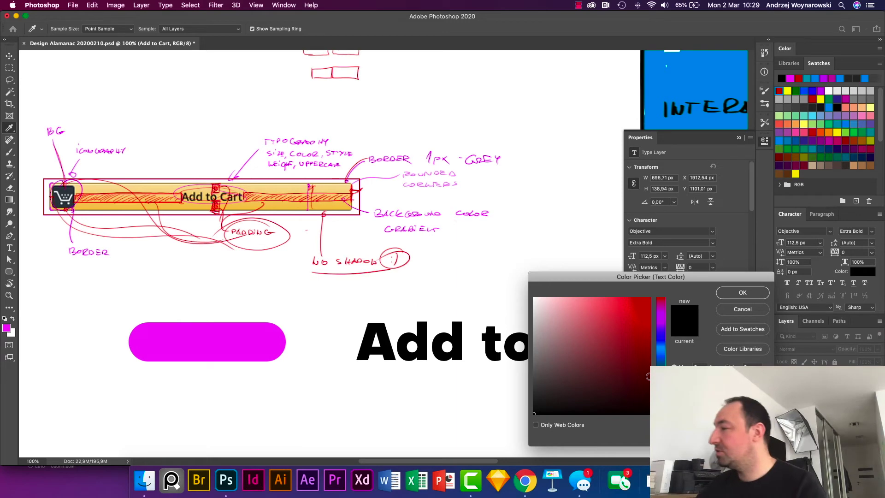
{"action": "left_click", "coordinate": [540, 304]}
{"action": "left_click_drag", "start_coordinate": [540, 304], "coordinate": [534, 297]}
{"action": "left_click", "coordinate": [737, 294]}
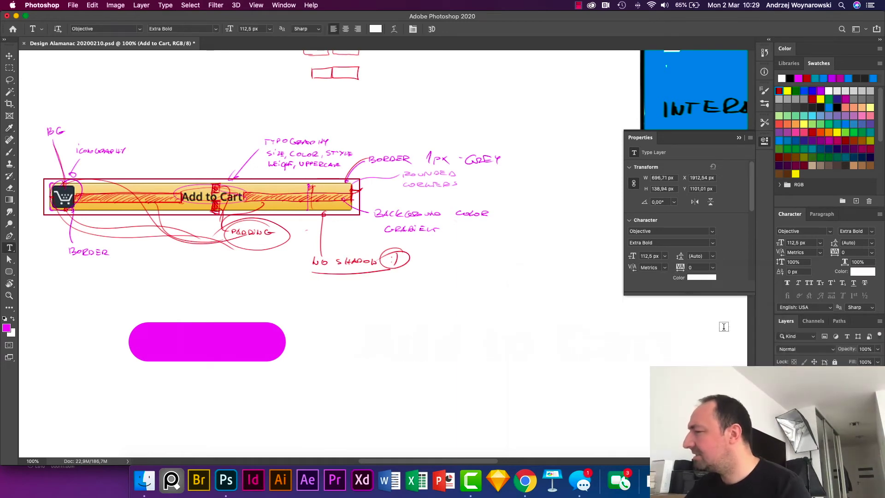
- Move the white label onto the magenta pill, set its size to 30 px, and position it near the pill's middle
{"action": "key", "text": "v"}
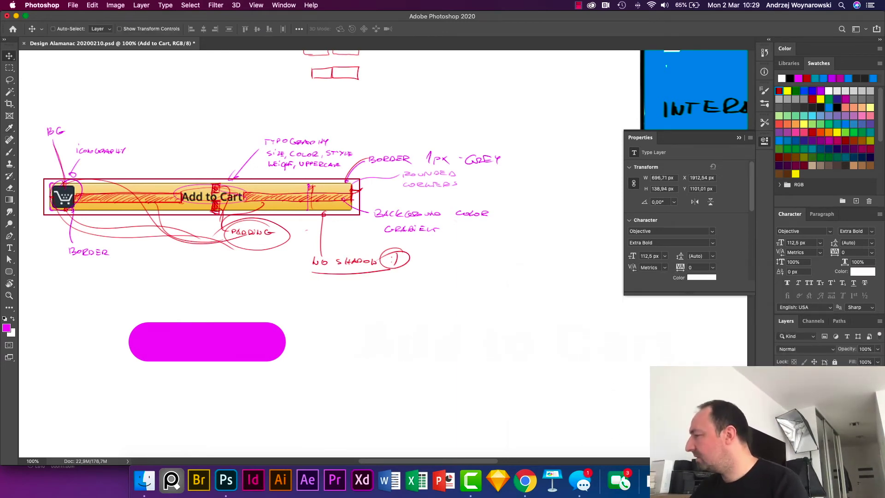
{"action": "left_click_drag", "start_coordinate": [637, 378], "coordinate": [370, 378]}
{"action": "left_click", "coordinate": [820, 243]}
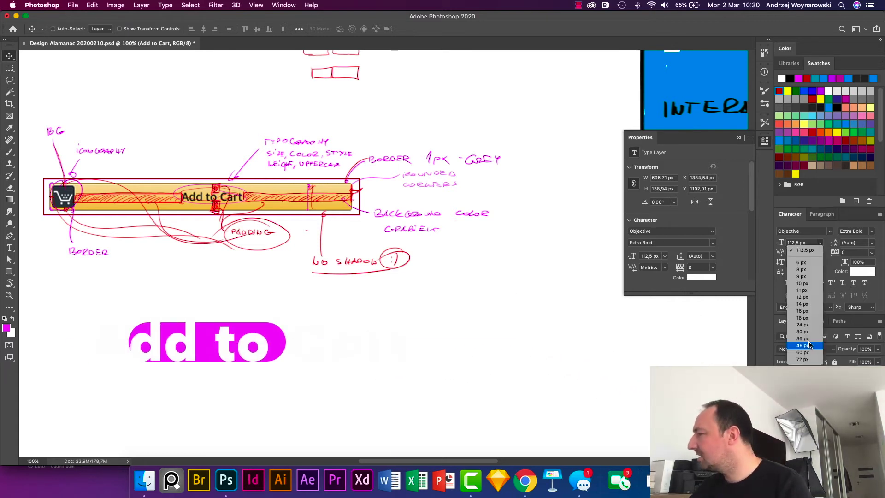
{"action": "left_click", "coordinate": [813, 331]}
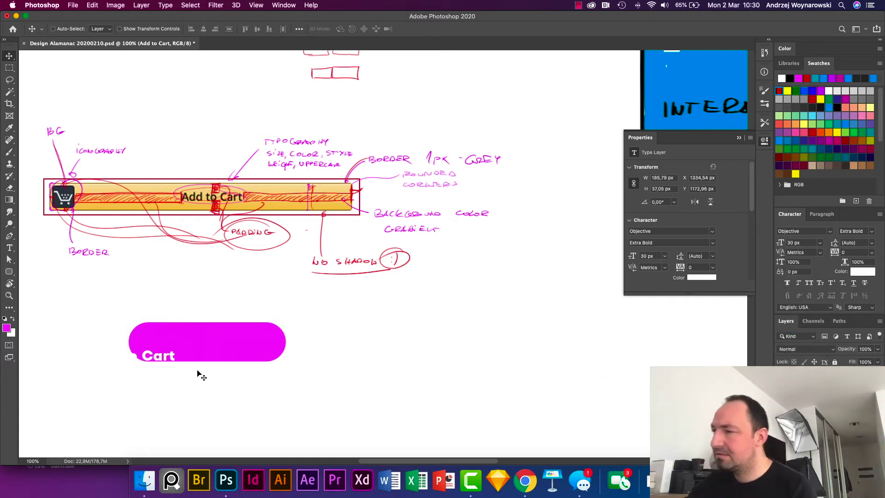
{"action": "left_click_drag", "start_coordinate": [254, 359], "coordinate": [272, 358]}
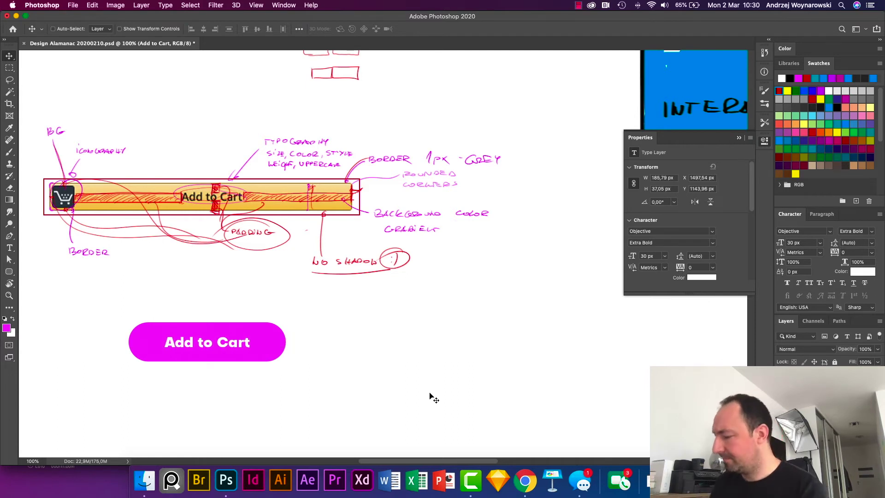
- Set the label's paragraph alignment to centered
{"action": "left_click", "coordinate": [823, 214]}
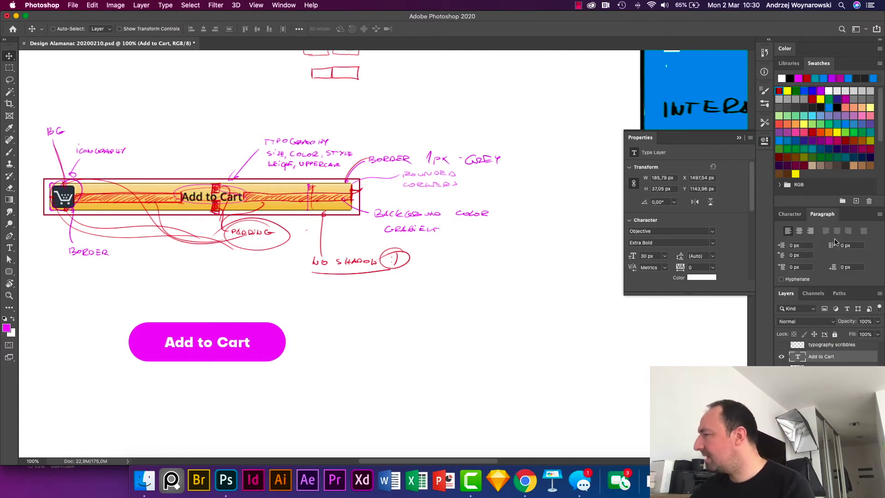
{"action": "left_click", "coordinate": [800, 231]}
{"action": "left_click", "coordinate": [795, 215]}
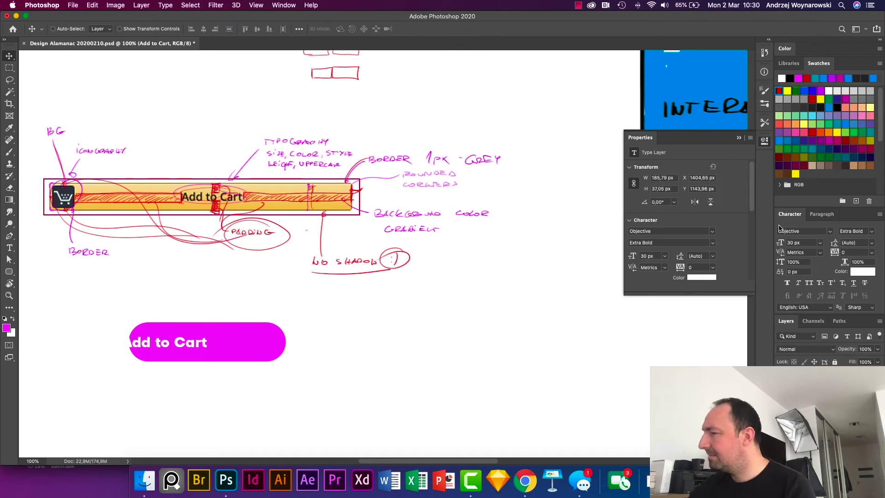
- Try to align the label and the magenta pill on their horizontal centers
{"action": "key", "text": "super"}
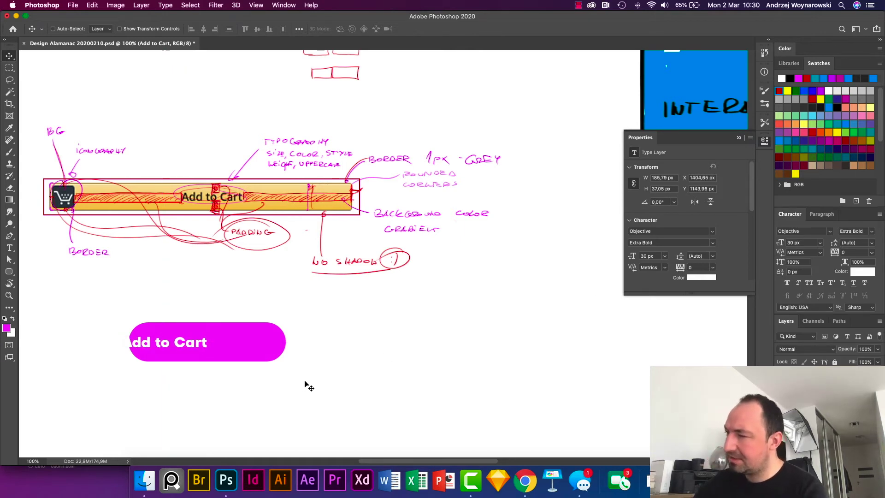
{"action": "left_click", "coordinate": [203, 336], "text": "super"}
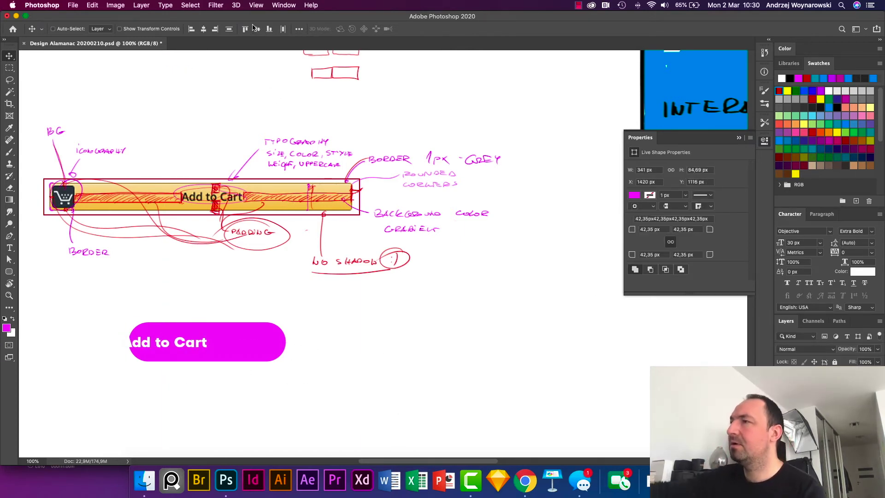
{"action": "left_click", "coordinate": [205, 30]}
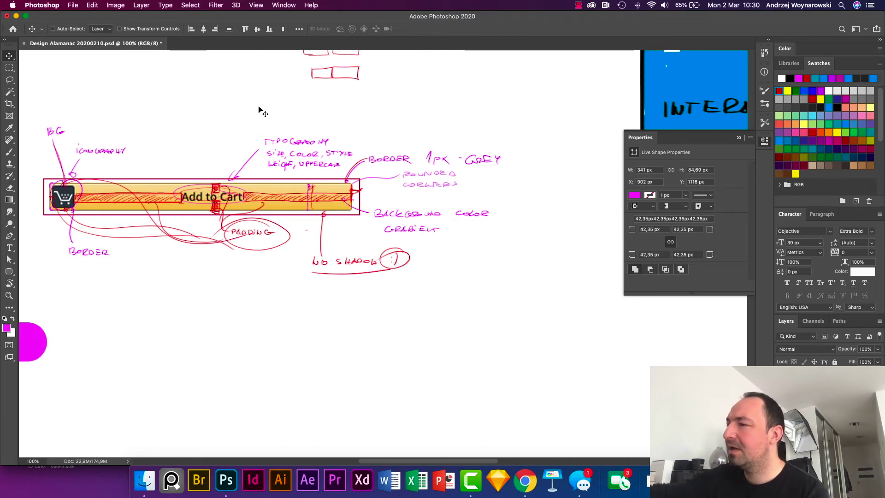
{"action": "mouse_move", "coordinate": [231, 377]}
{"action": "left_mouse_down"}
{"action": "mouse_move", "coordinate": [254, 366]}
{"action": "mouse_move", "coordinate": [409, 366]}
{"action": "left_mouse_up"}
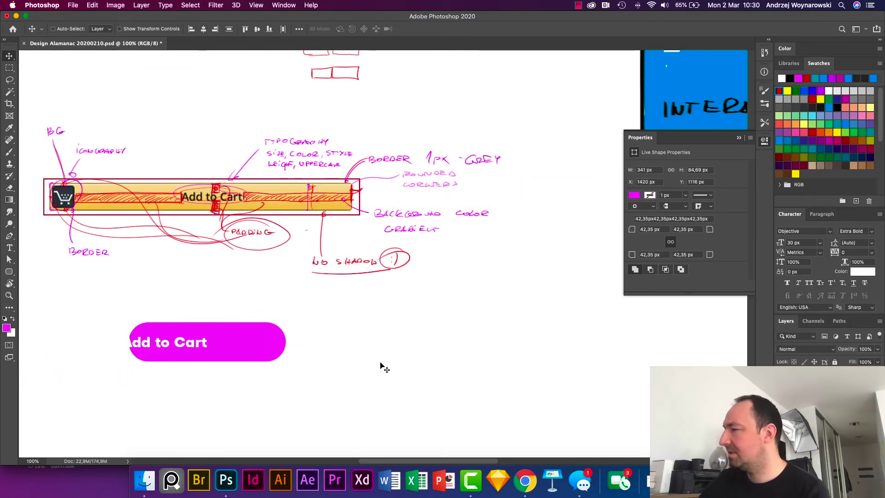
{"action": "key", "text": "alt+bracketleft"}
{"action": "key", "text": "alt+bracketleft"}
{"action": "key", "text": "alt+bracketleft"}
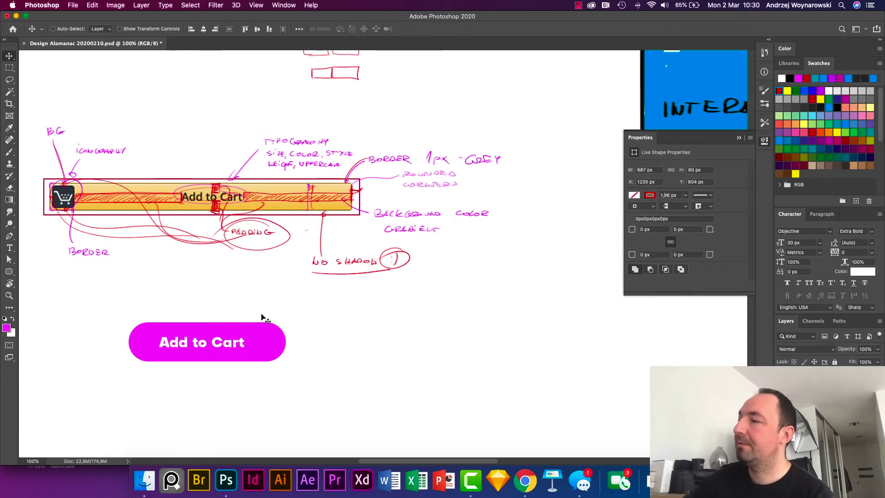
{"action": "left_click_drag", "start_coordinate": [270, 347], "coordinate": [341, 382]}
{"action": "key", "text": "super+z"}
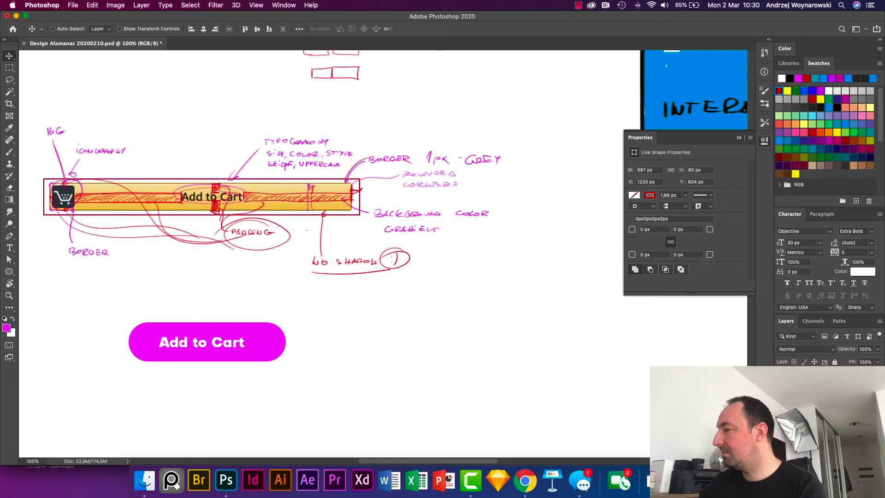
- Select only the pill and its label, align their horizontal centers, and move the button slightly down and to the right
{"action": "key", "text": "super"}
{"action": "left_click", "coordinate": [826, 415]}
{"action": "left_click", "coordinate": [781, 415]}
{"action": "left_click", "coordinate": [782, 415]}
{"action": "left_click", "coordinate": [825, 415]}
{"action": "left_click", "coordinate": [826, 406]}
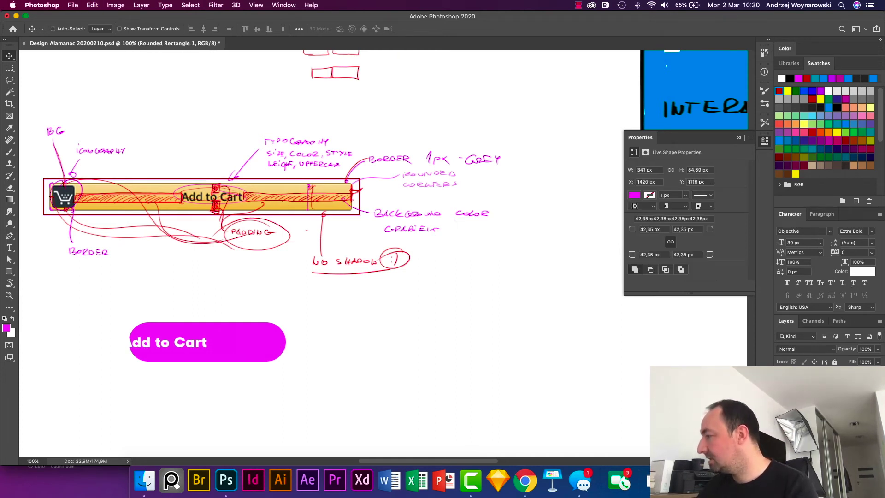
{"action": "left_click", "coordinate": [825, 392], "text": "shift"}
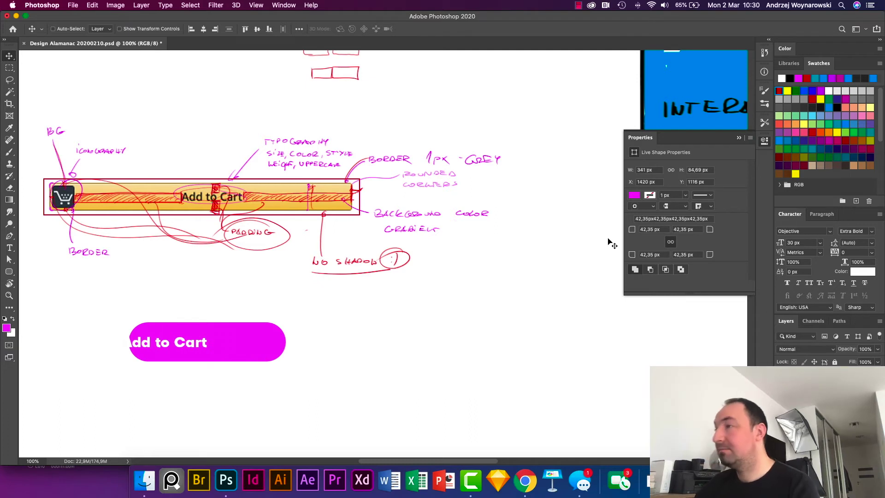
{"action": "left_click", "coordinate": [204, 29]}
{"action": "left_click_drag", "start_coordinate": [267, 348], "coordinate": [332, 368]}
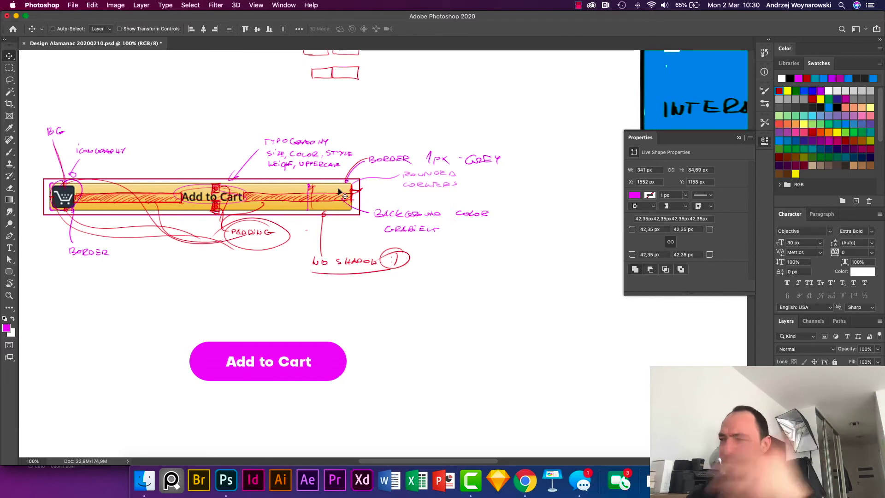
- Give the pill a gradient overlay based on the Orange, Yellow, Orange preset and remove the middle yellow stop
{"action": "left_click", "coordinate": [811, 375]}
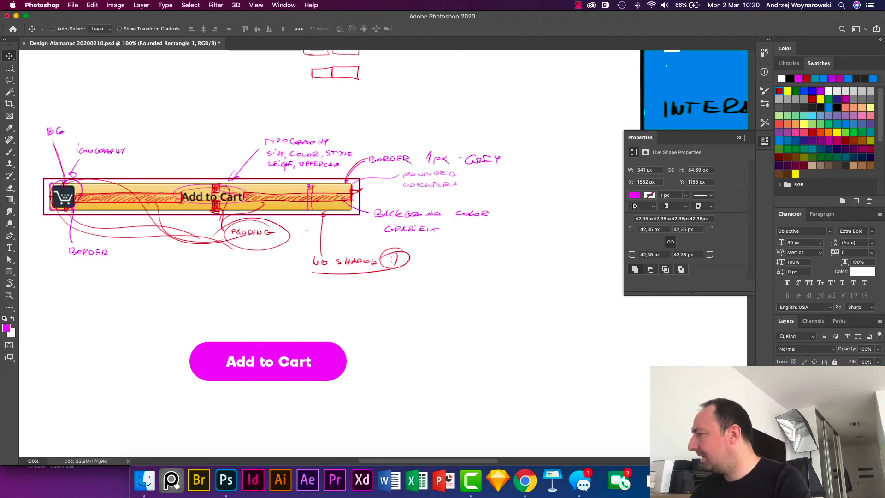
{"action": "double_click", "coordinate": [811, 374]}
{"action": "left_click_drag", "start_coordinate": [640, 83], "coordinate": [539, 172]}
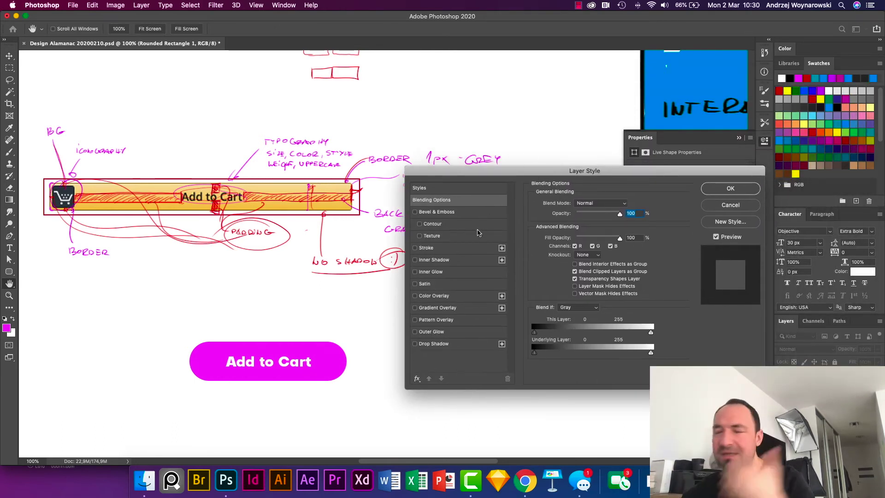
{"action": "left_click", "coordinate": [460, 308]}
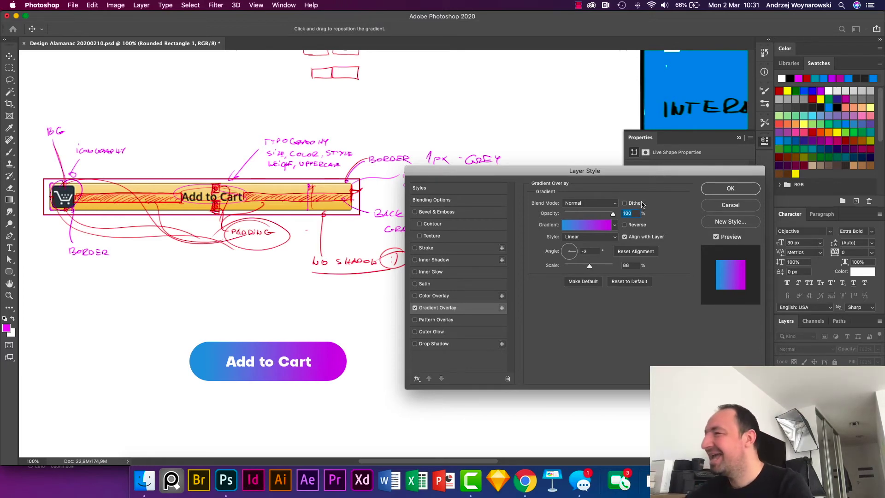
{"action": "left_click", "coordinate": [599, 225]}
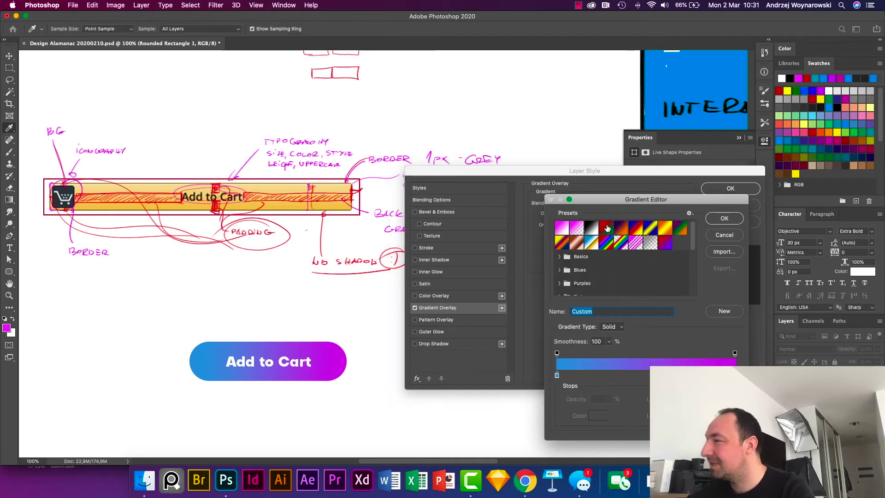
{"action": "left_click", "coordinate": [666, 227]}
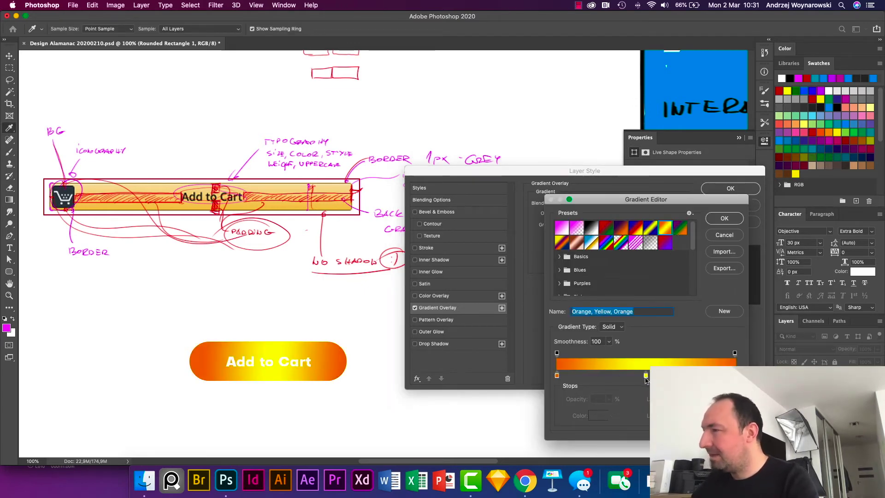
{"action": "left_click_drag", "start_coordinate": [645, 379], "coordinate": [643, 401]}
- Set the gradient's first color stop to the darker gold sampled from the lower part of the Amazon button
{"action": "left_click", "coordinate": [557, 376]}
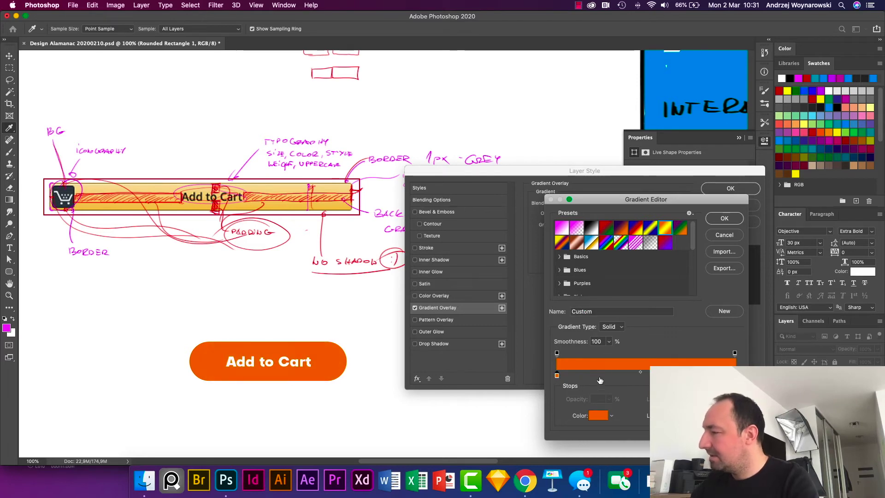
{"action": "left_click", "coordinate": [600, 415]}
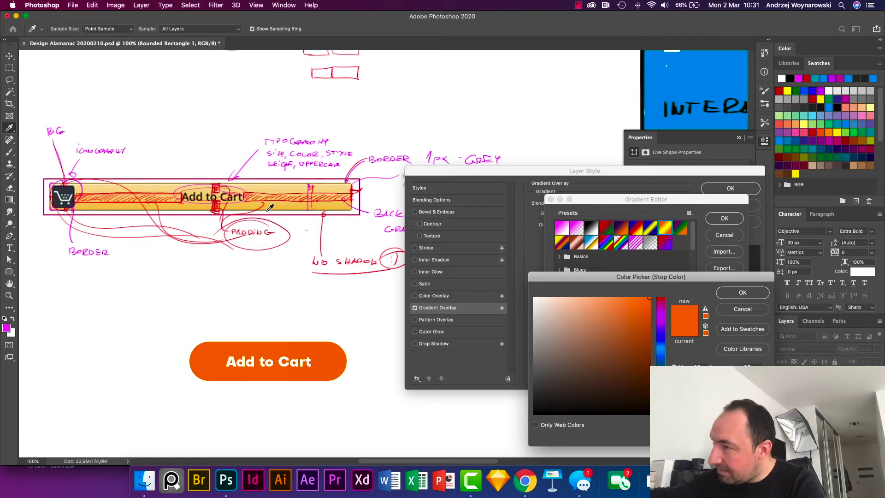
{"action": "left_click", "coordinate": [172, 205]}
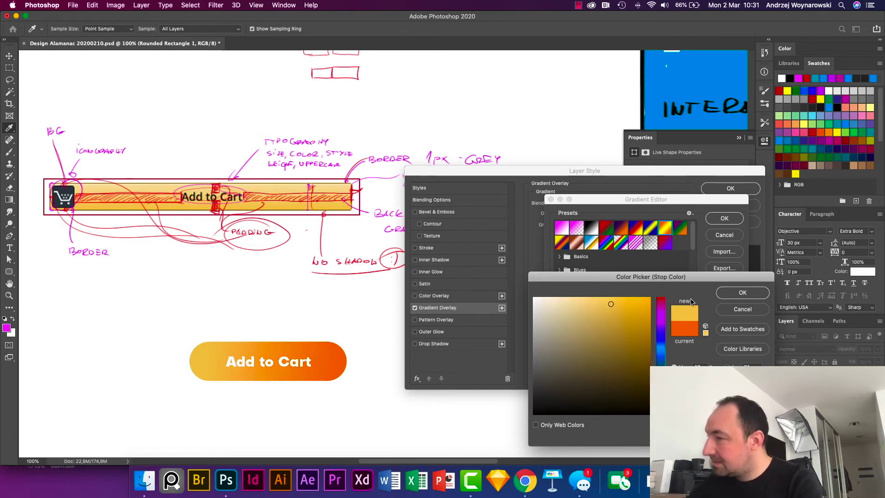
{"action": "left_click", "coordinate": [745, 293]}
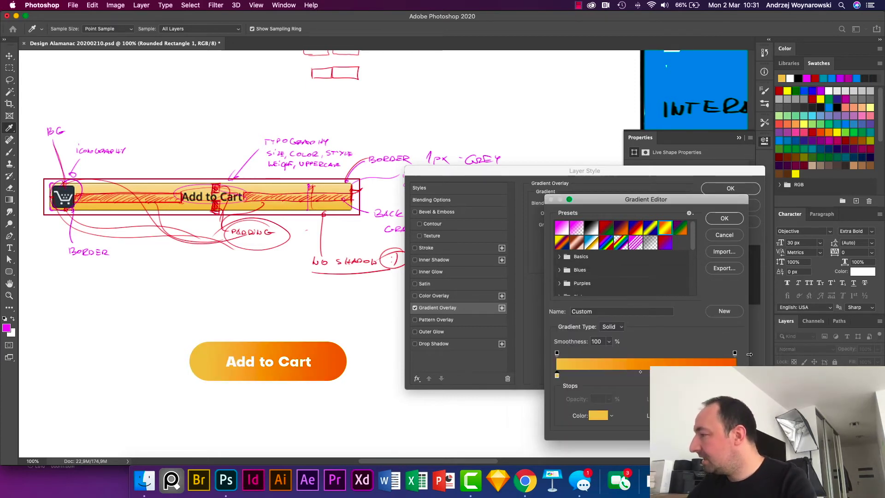
- Set the gradient's end stop to the pale gold sampled from the Amazon button's upper edge, and apply the overlay
{"action": "left_click", "coordinate": [735, 374]}
{"action": "left_click", "coordinate": [602, 416]}
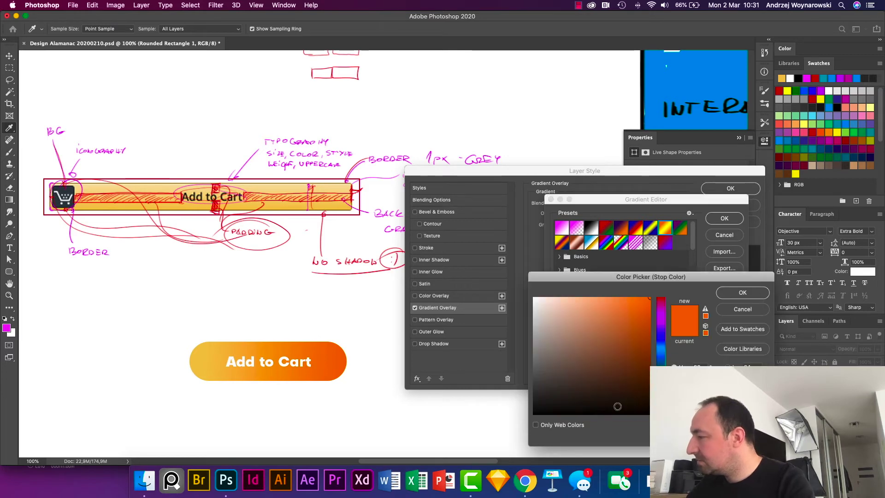
{"action": "left_click", "coordinate": [286, 182]}
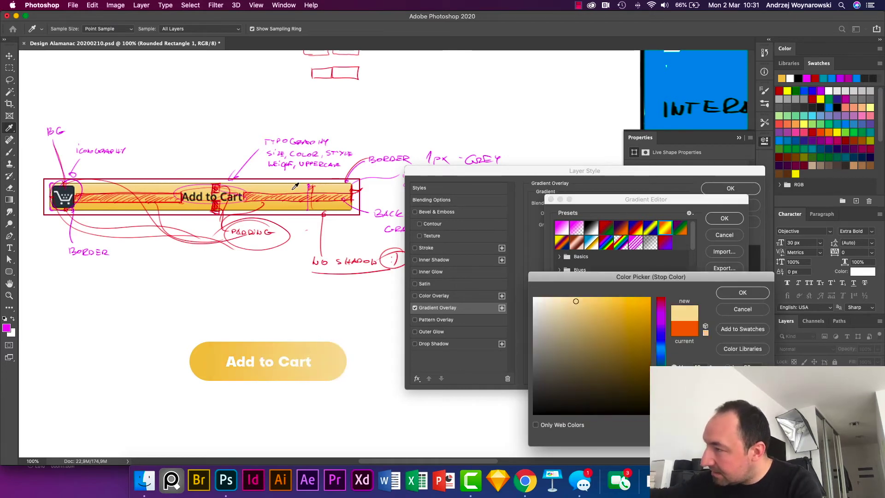
{"action": "left_click", "coordinate": [724, 293]}
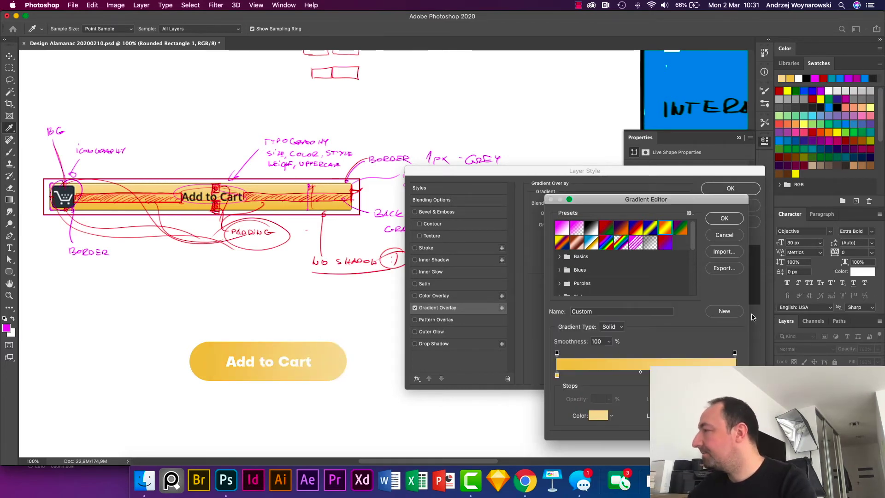
{"action": "left_click", "coordinate": [725, 218]}
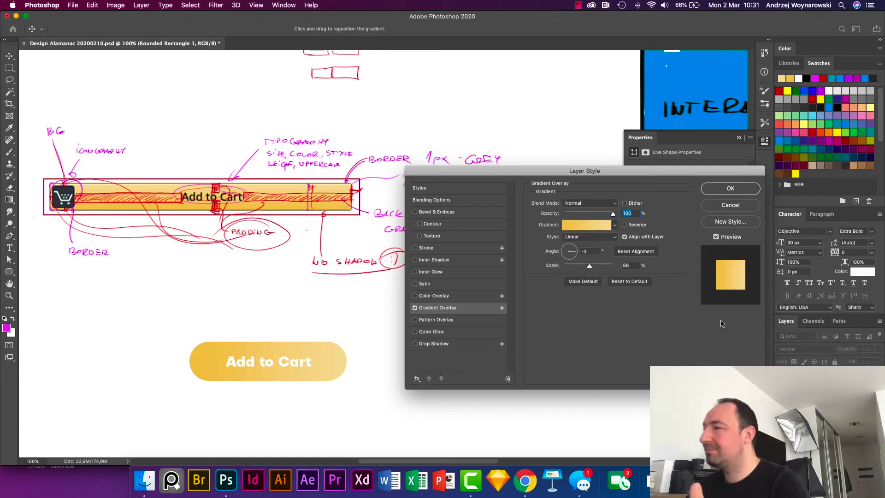
{"action": "left_click", "coordinate": [723, 192]}
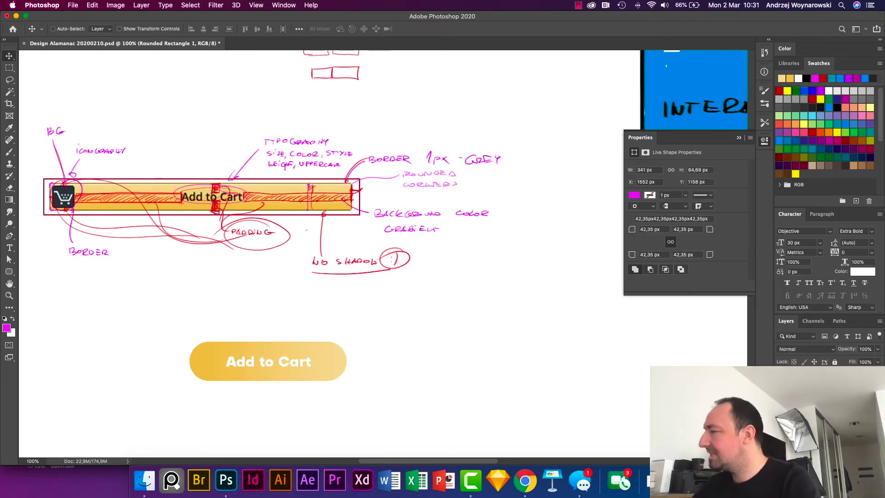
- Set the pill's gradient overlay angle to 90 degrees so it runs vertically, and apply it
{"action": "double_click", "coordinate": [674, 396]}
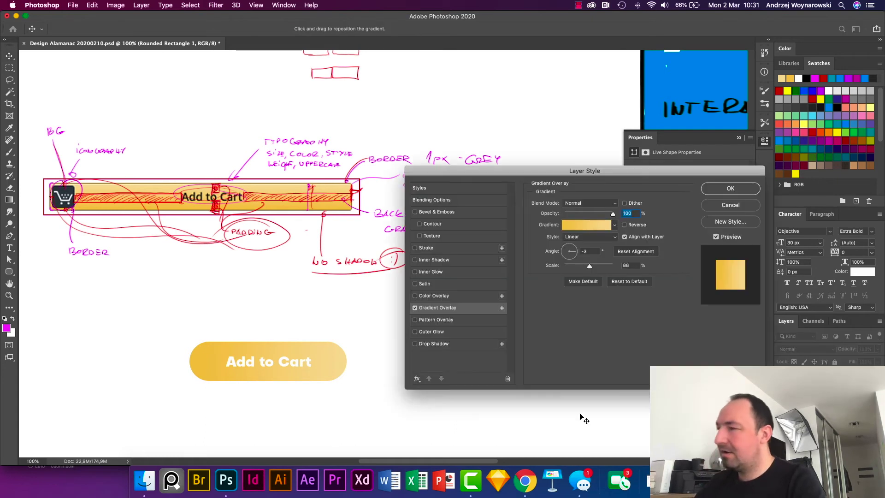
{"action": "left_click", "coordinate": [570, 245]}
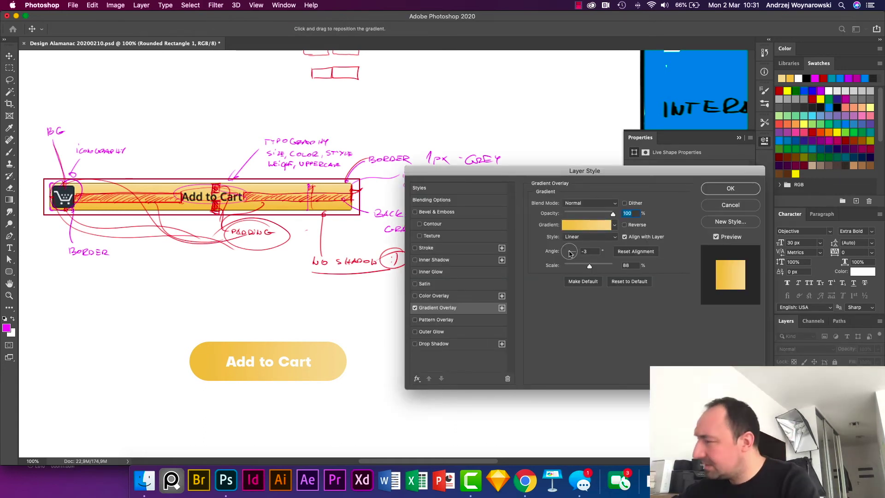
{"action": "key", "text": "Tab"}
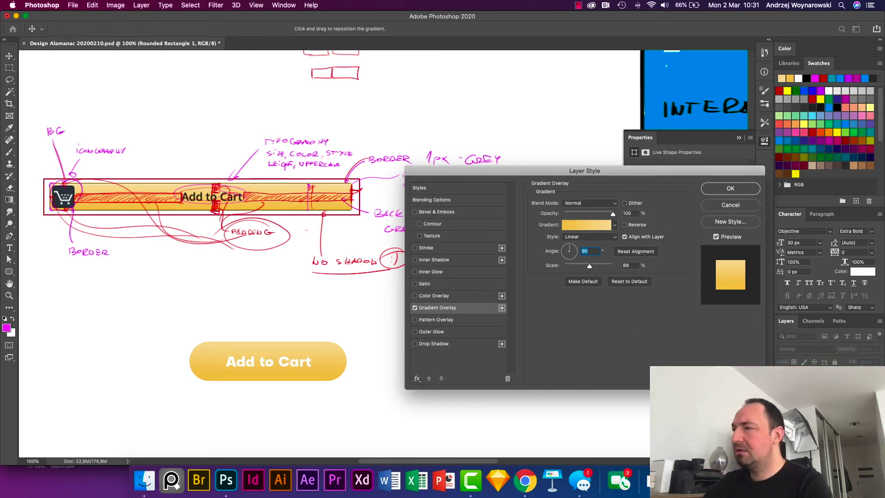
{"action": "left_click", "coordinate": [727, 191]}
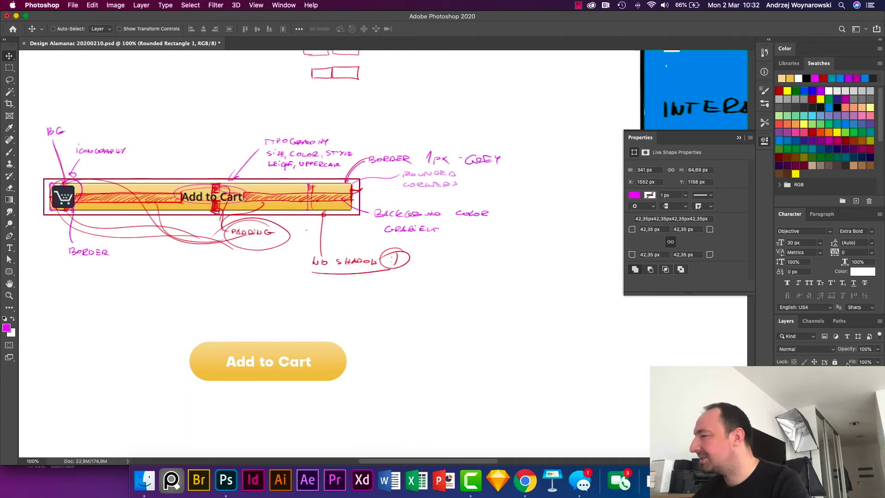
- Try a solid outline on the pill in a custom very light grey
{"action": "left_click", "coordinate": [651, 195]}
{"action": "left_click", "coordinate": [645, 264]}
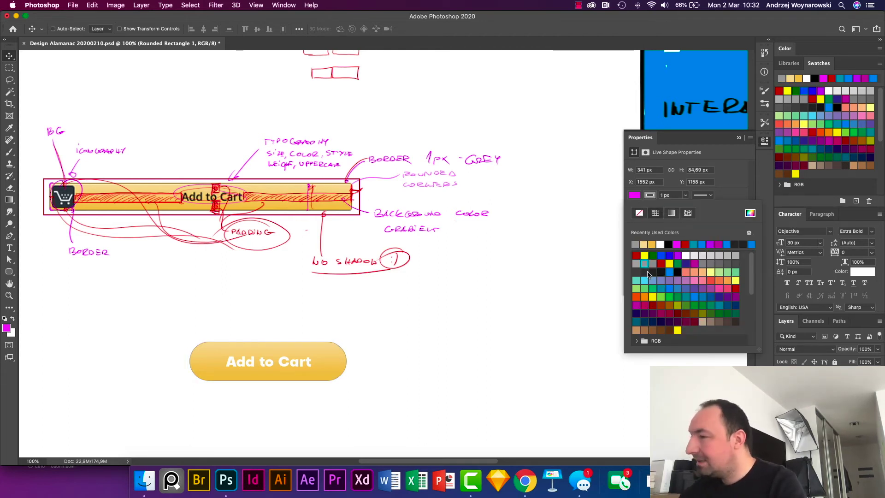
{"action": "left_click", "coordinate": [637, 265]}
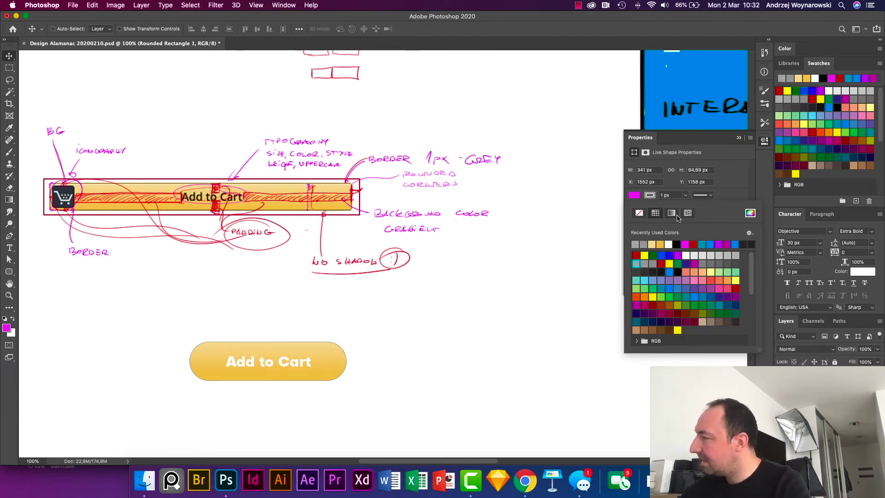
{"action": "left_click", "coordinate": [751, 213]}
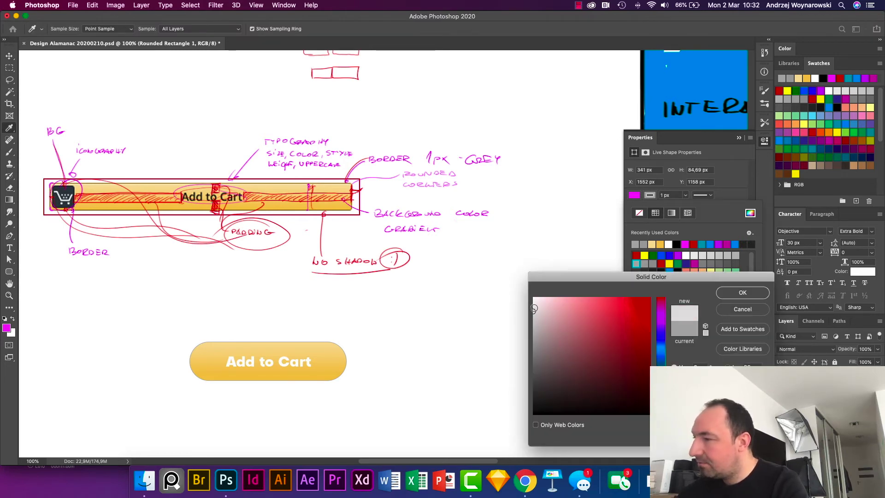
{"action": "left_click_drag", "start_coordinate": [536, 313], "coordinate": [532, 303]}
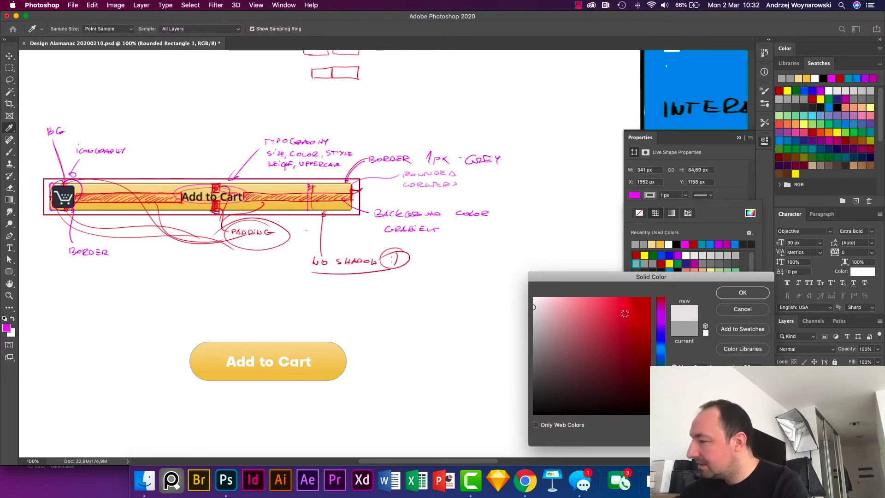
{"action": "left_click", "coordinate": [740, 293]}
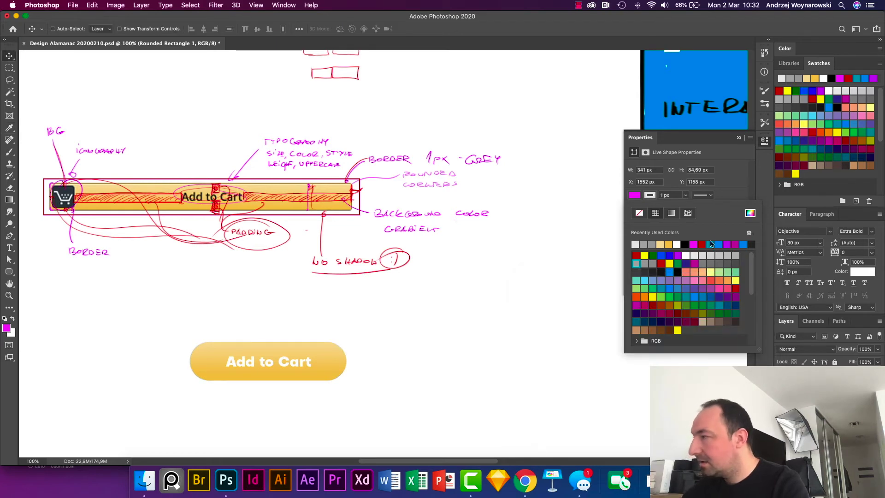
{"action": "left_click", "coordinate": [663, 206]}
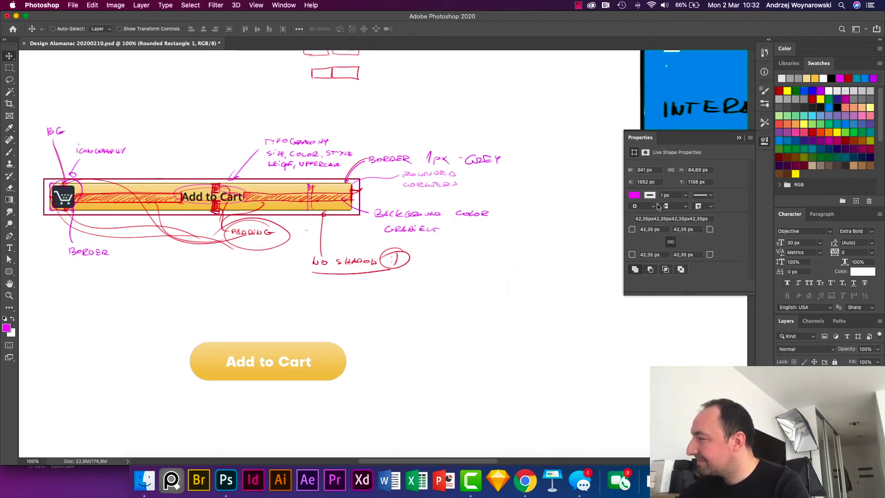
- Try a darker light grey for the pill's outline and set its width to 2 px
{"action": "left_click", "coordinate": [650, 195]}
{"action": "left_click", "coordinate": [750, 212]}
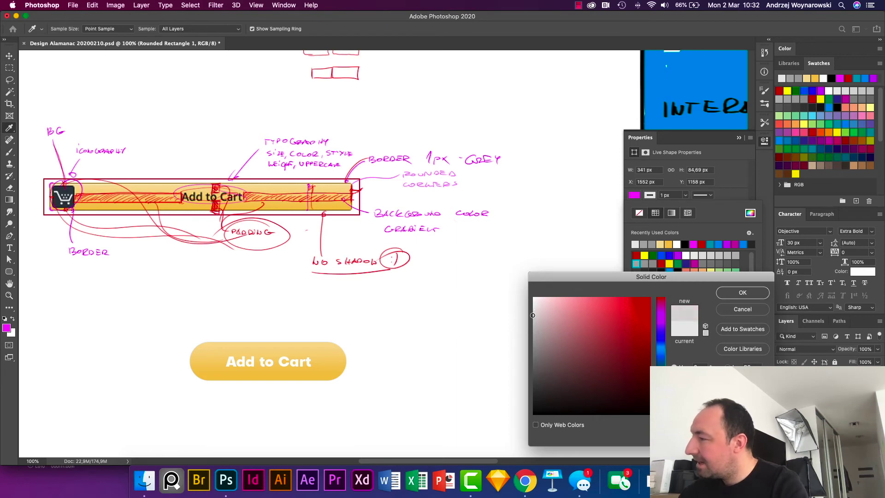
{"action": "left_click", "coordinate": [535, 322]}
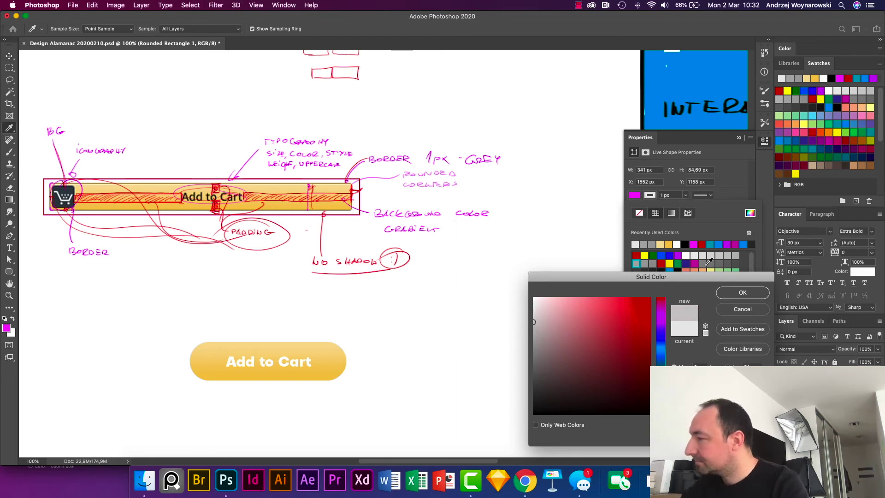
{"action": "left_click", "coordinate": [732, 292]}
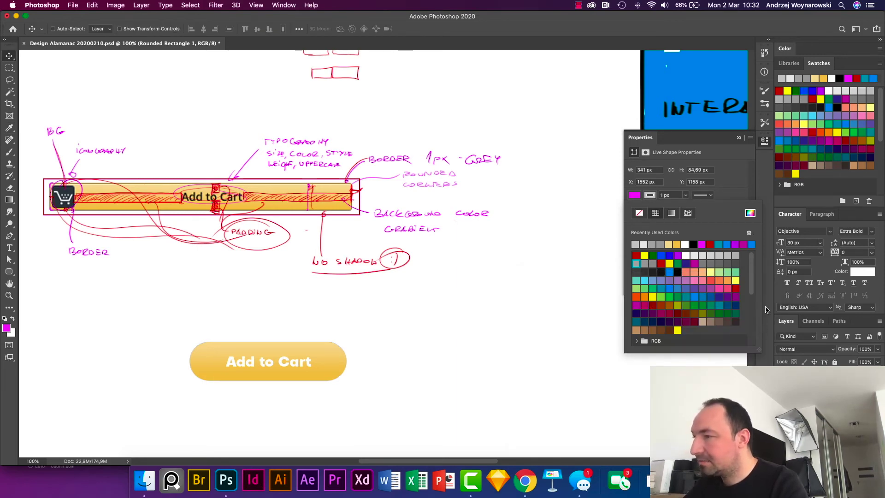
{"action": "left_click", "coordinate": [674, 197]}
{"action": "type", "text": "2"}
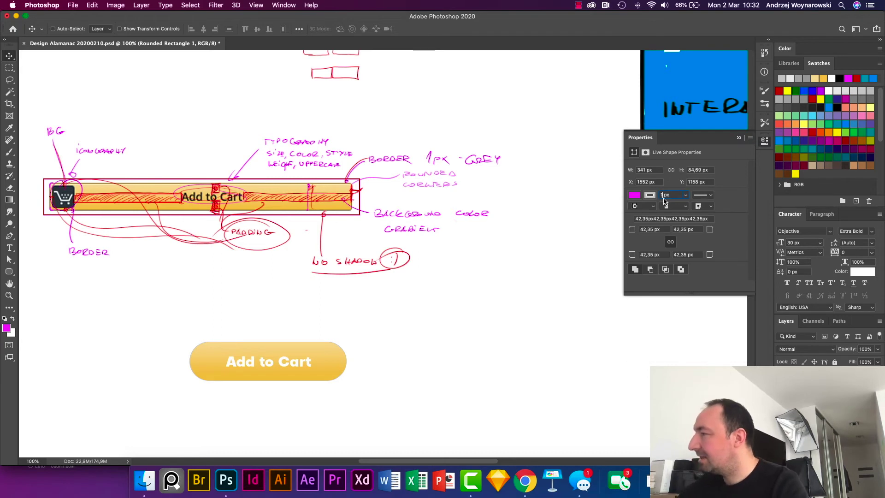
{"action": "key", "text": "Return"}
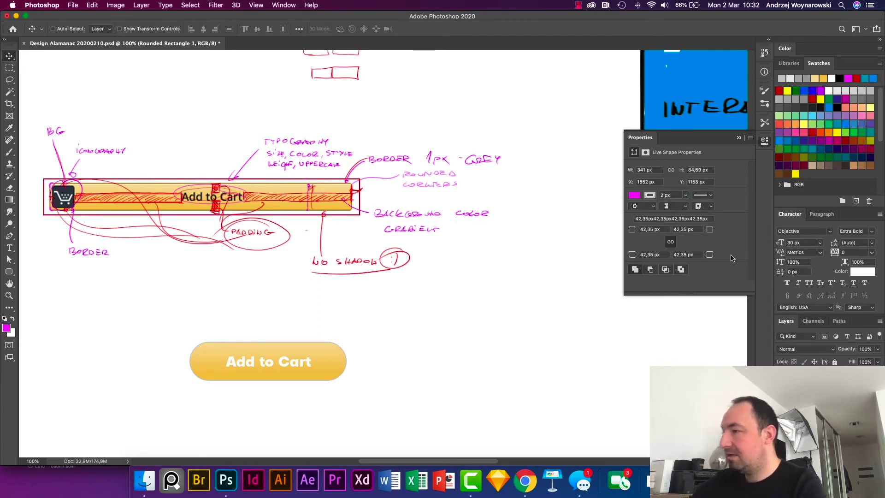
- Remove the pill's outline and collapse the shape properties
{"action": "left_click", "coordinate": [651, 195]}
{"action": "left_click", "coordinate": [662, 213]}
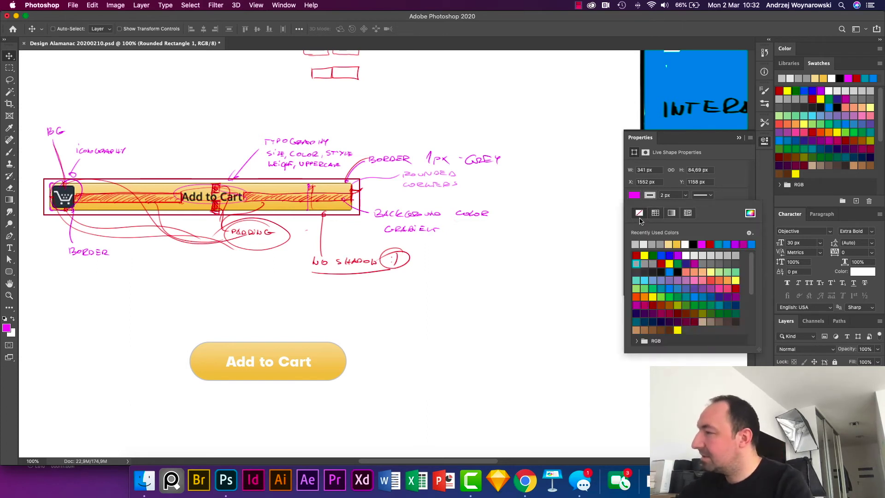
{"action": "left_click", "coordinate": [737, 138]}
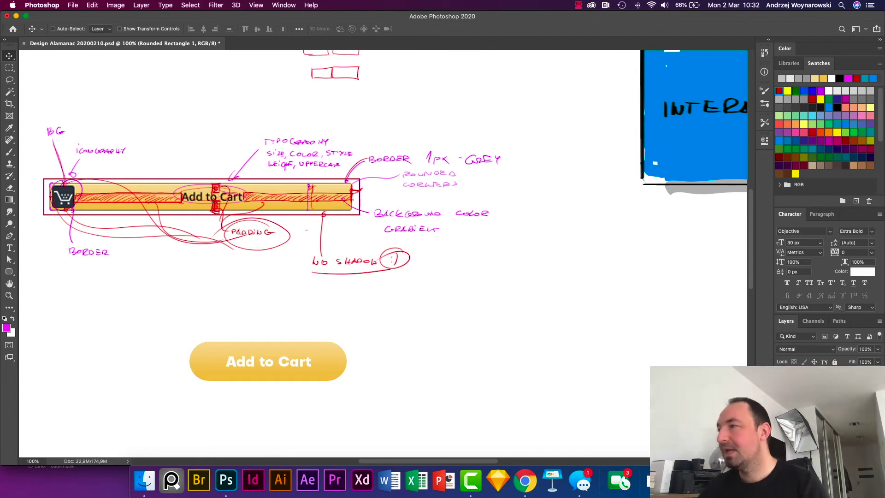
- Select the pill's Add to Cart label and set its text color to black
{"action": "left_click", "coordinate": [824, 381]}
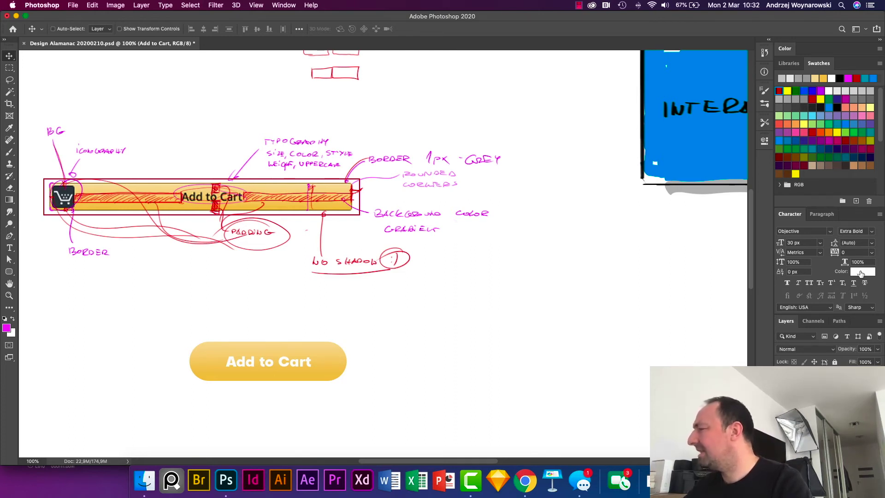
{"action": "left_click", "coordinate": [861, 273]}
{"action": "left_click", "coordinate": [549, 403]}
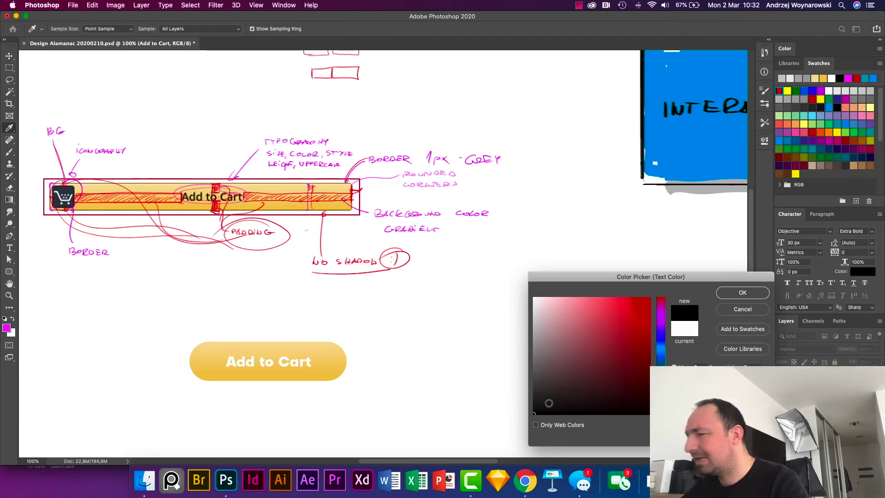
{"action": "left_click", "coordinate": [738, 295]}
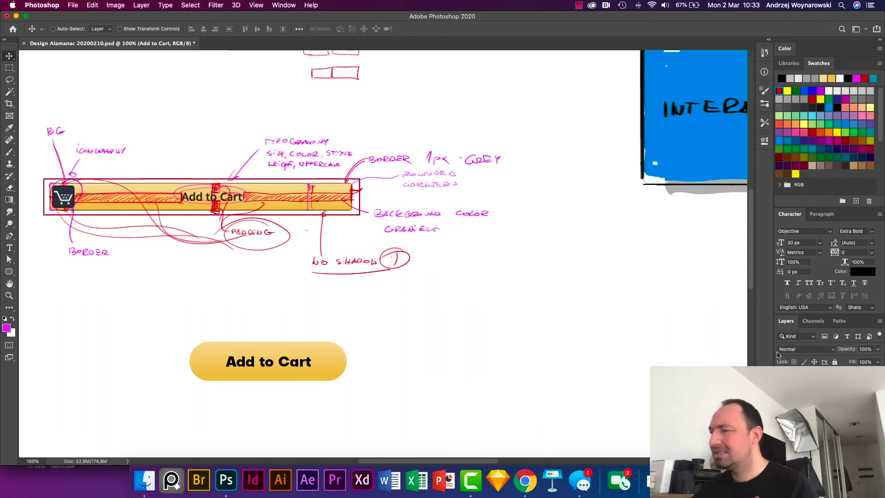
- Set the label's font style to Medium and its size to 24 px, and nudge it slightly up within the pill
{"action": "left_click", "coordinate": [871, 230]}
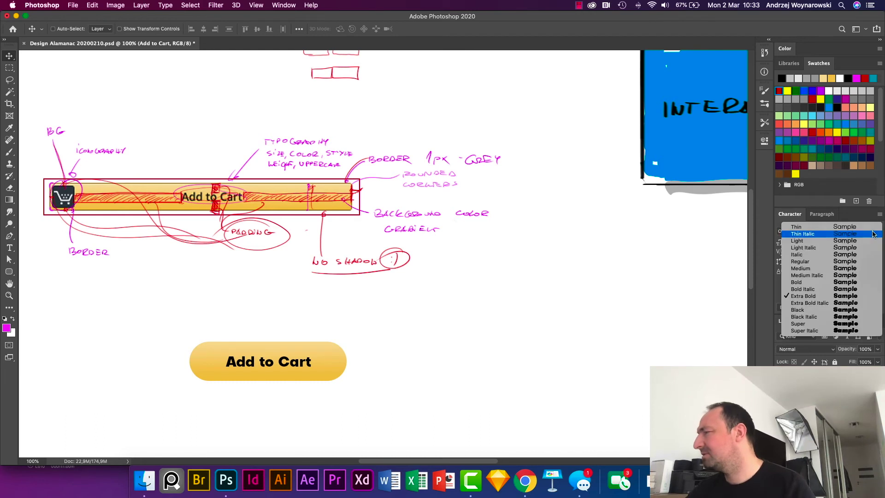
{"action": "left_click", "coordinate": [838, 269]}
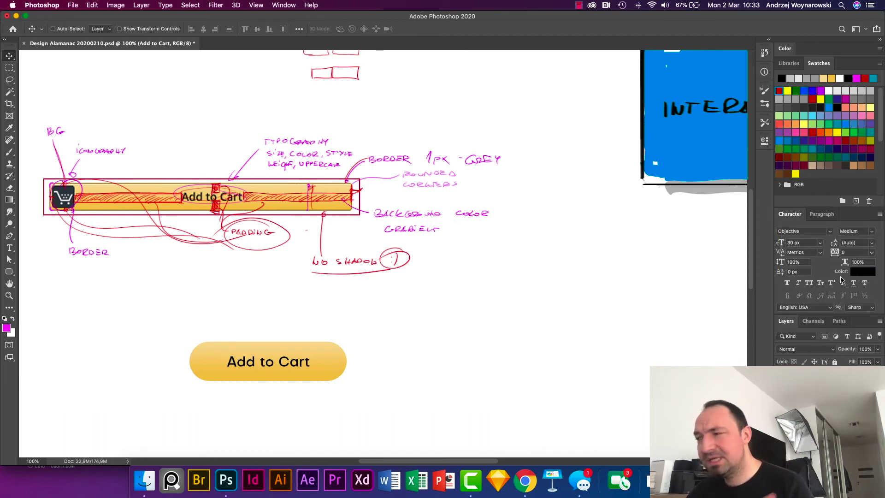
{"action": "left_click", "coordinate": [820, 242]}
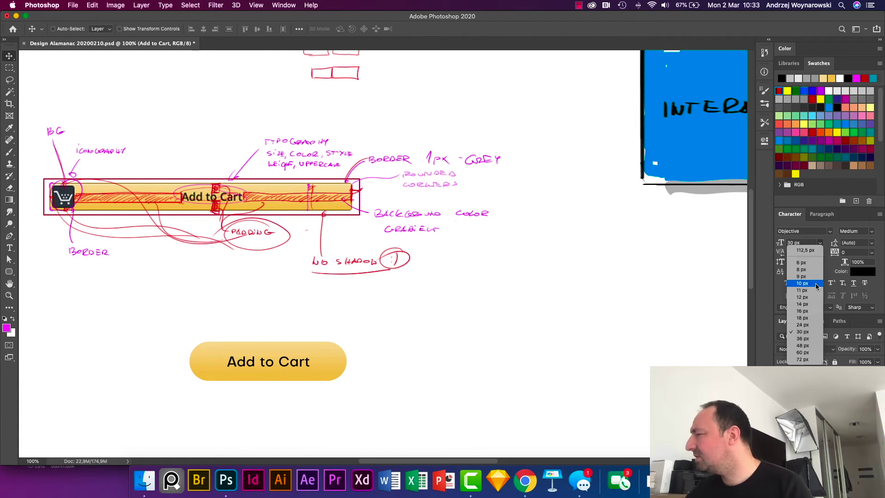
{"action": "left_click", "coordinate": [808, 325]}
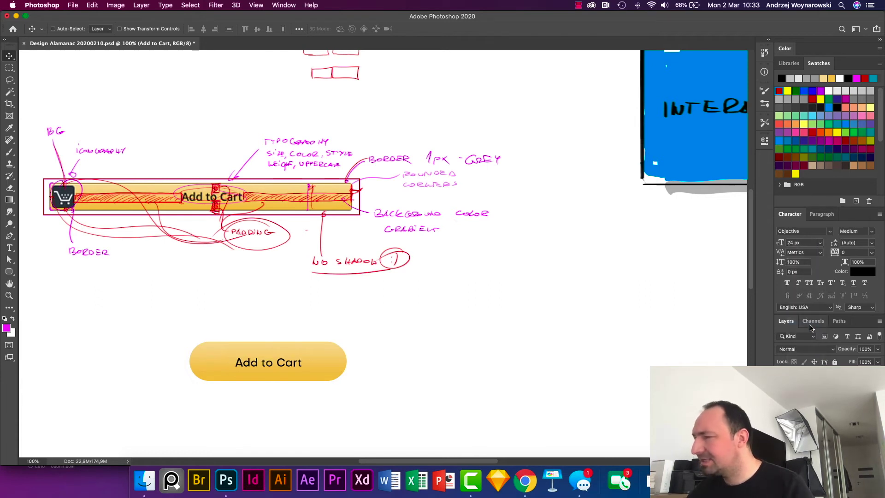
{"action": "key", "text": "Up"}
{"action": "key", "text": "Up"}
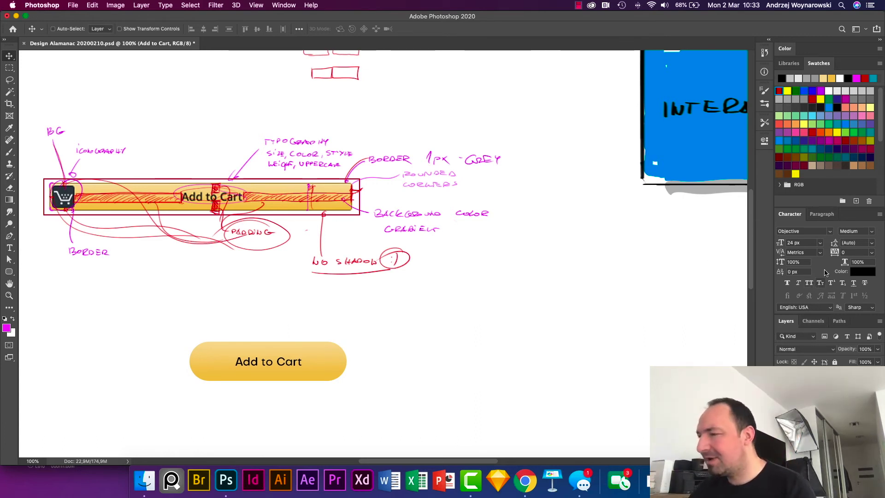
- Turn the button label into all caps and set its tracking to 100
{"action": "left_click", "coordinate": [810, 283]}
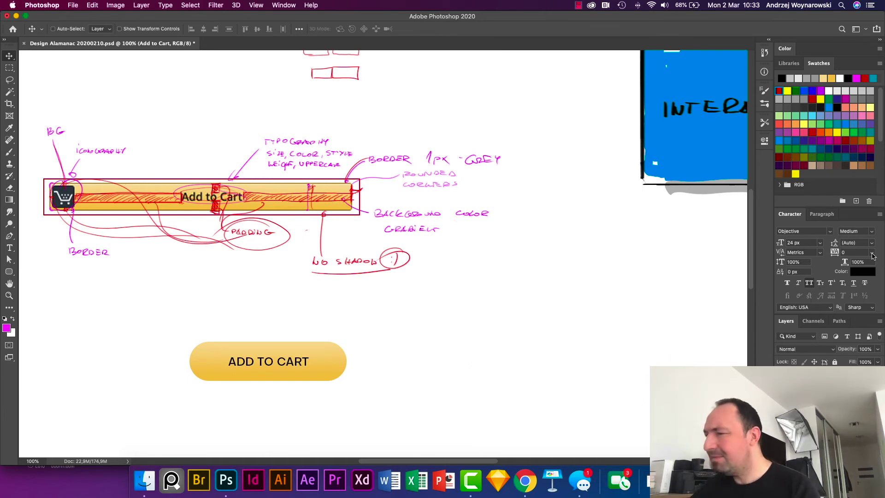
{"action": "left_click", "coordinate": [872, 253]}
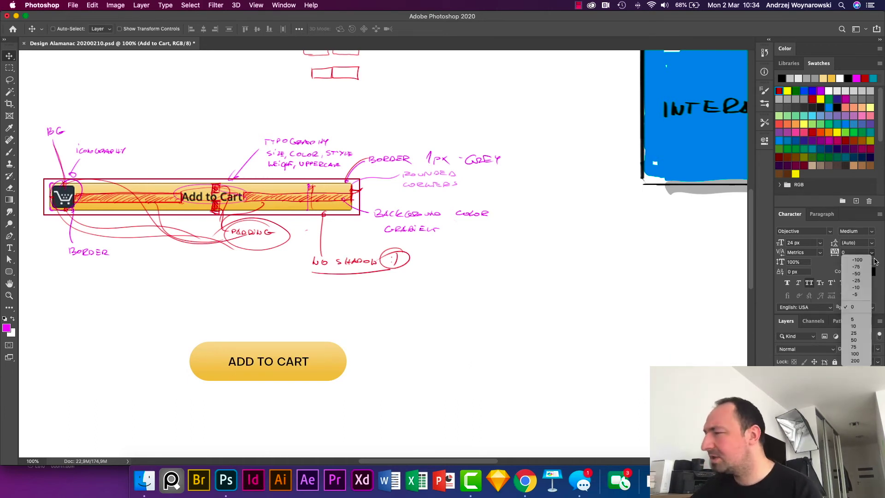
{"action": "left_click", "coordinate": [856, 354]}
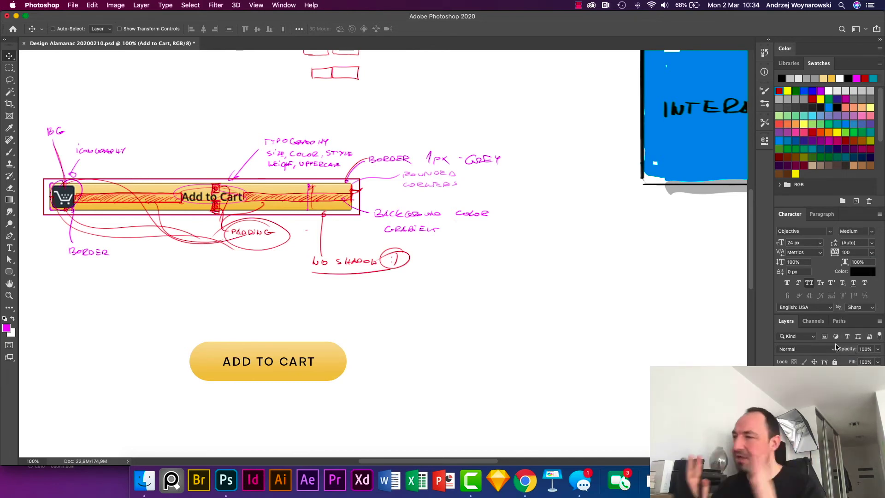
- Reduce the label's size to 18 px, make it Bold, and nudge it up to center it vertically in the pill
{"action": "left_click", "coordinate": [820, 243]}
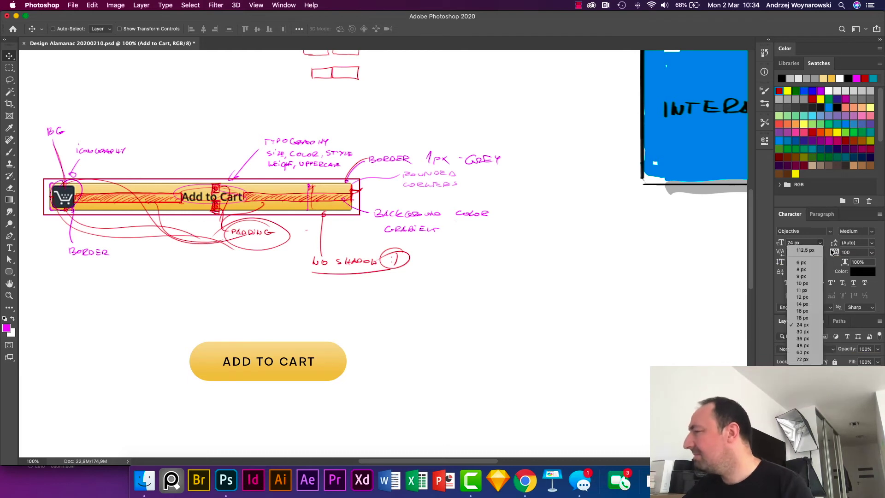
{"action": "left_click", "coordinate": [805, 318]}
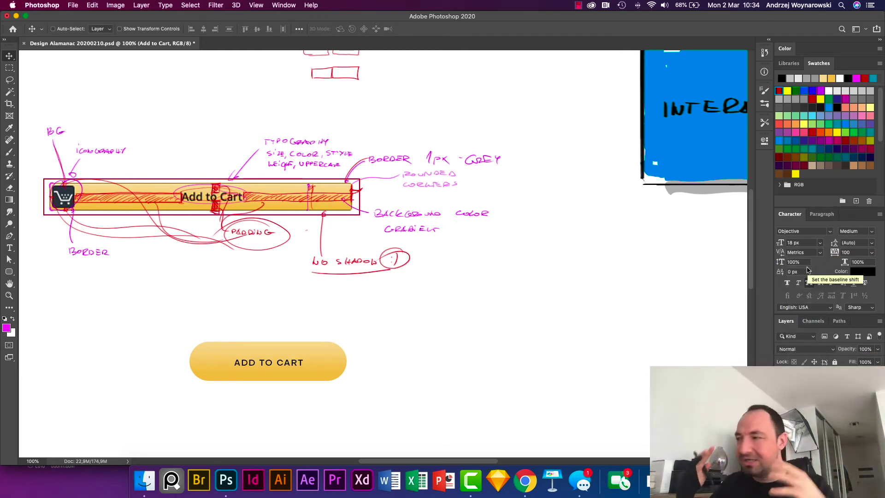
{"action": "left_click", "coordinate": [872, 231]}
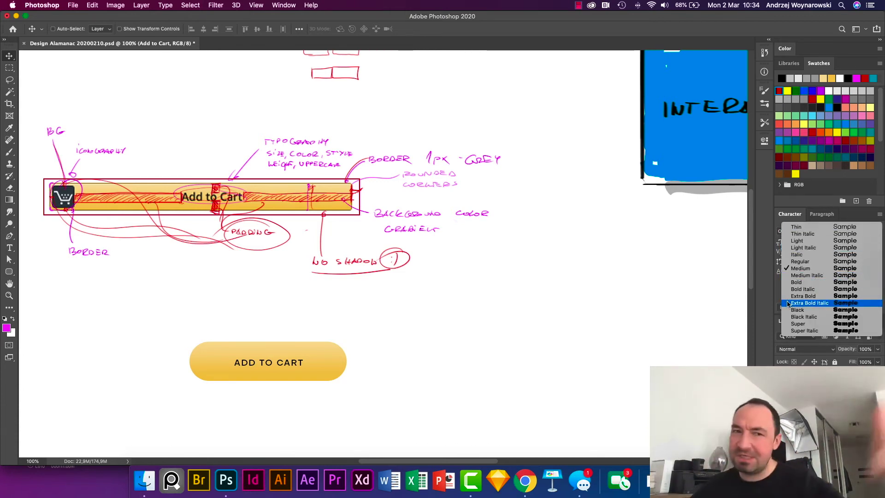
{"action": "left_click", "coordinate": [822, 283]}
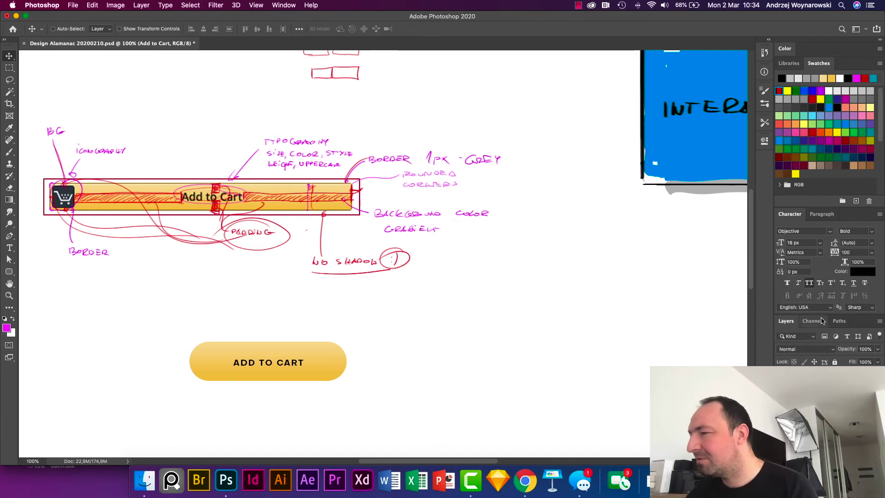
{"action": "key", "text": "Up"}
{"action": "key", "text": "Up"}
{"action": "key", "text": "Up"}
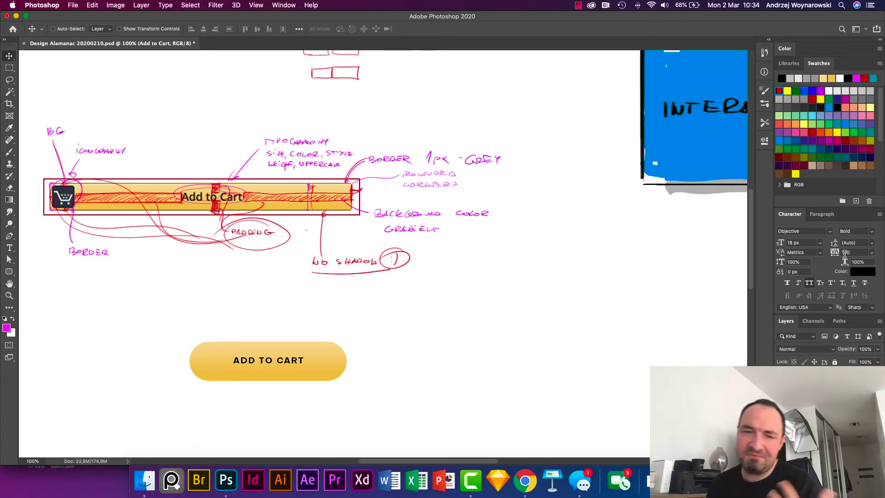
{"action": "key", "text": "super+plus"}
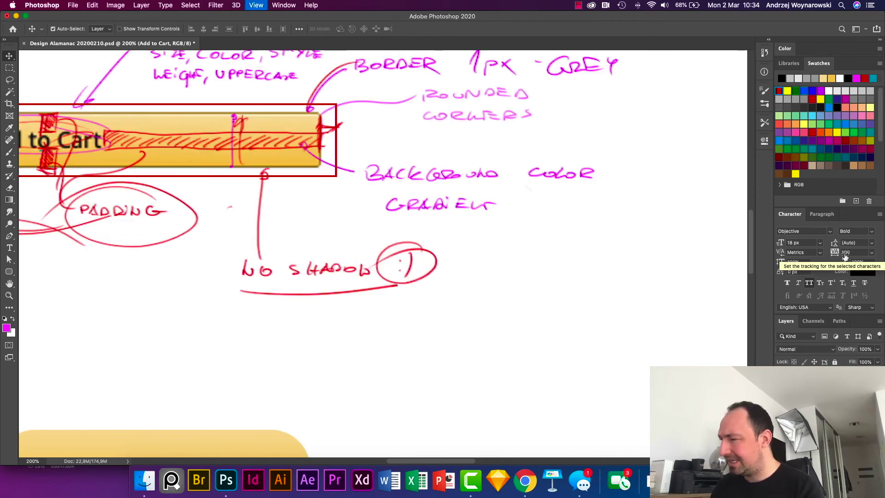
{"action": "left_click_drag", "start_coordinate": [520, 289], "coordinate": [564, 235]}
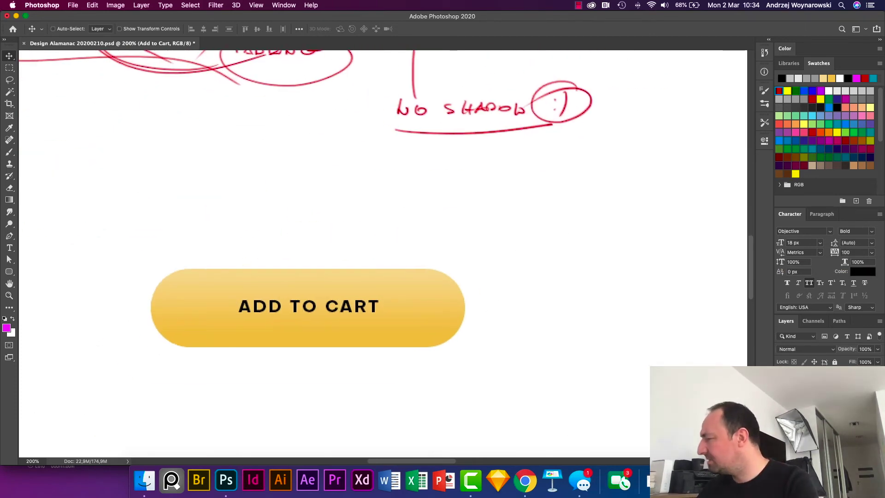
- Draw red spacing arrows labeled s on the components layer, from the ADD TO CART label to the pill's upper and right edges
{"action": "key", "text": "alt+bracketleft"}
{"action": "key", "text": "super+comma"}
{"action": "key", "text": "super+comma"}
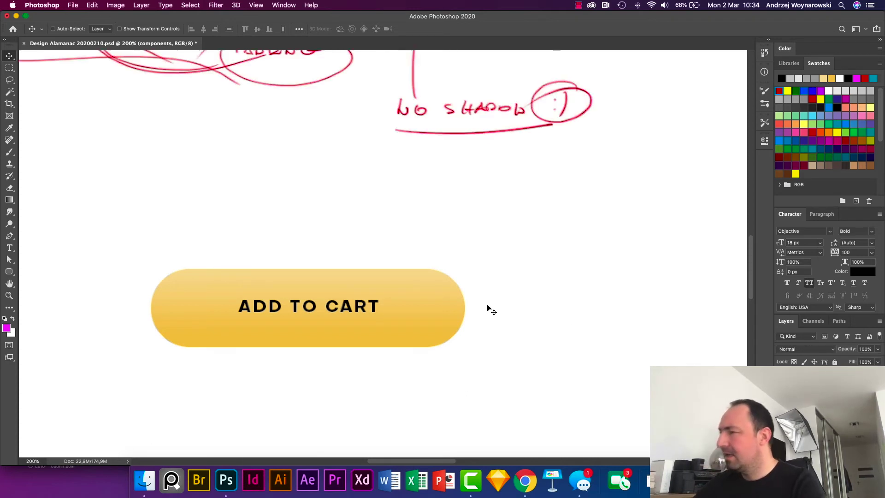
{"action": "key", "text": "f"}
{"action": "key", "text": "f"}
{"action": "left_click_drag", "start_coordinate": [562, 295], "coordinate": [637, 405]}
{"action": "left_click", "coordinate": [546, 34]}
{"action": "left_click_drag", "start_coordinate": [360, 319], "coordinate": [358, 351]}
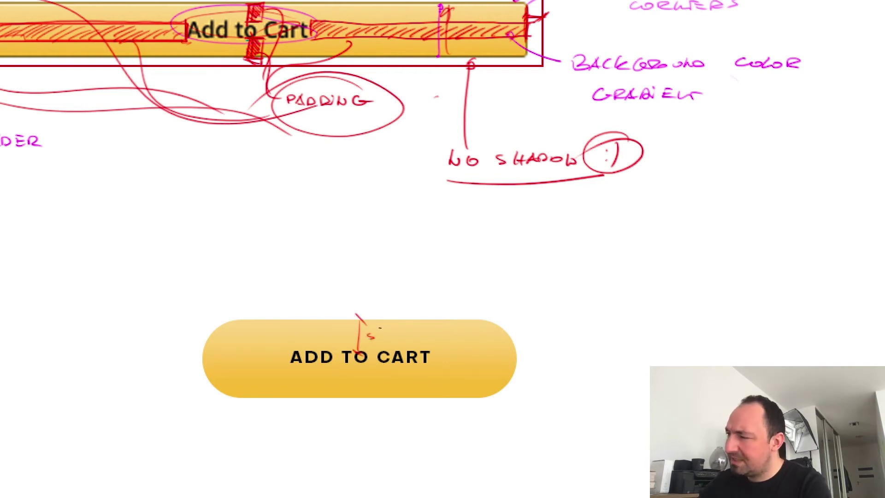
{"action": "left_click_drag", "start_coordinate": [432, 356], "coordinate": [510, 358]}
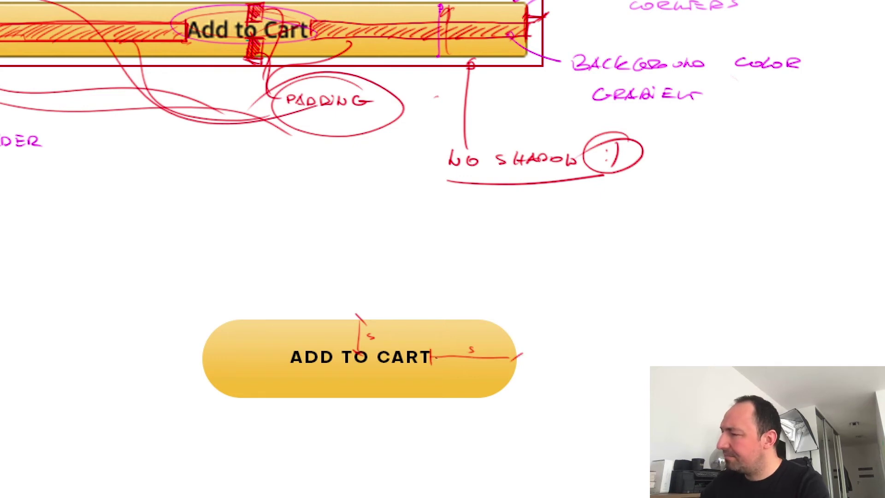
{"action": "left_click_drag", "start_coordinate": [514, 352], "coordinate": [520, 362]}
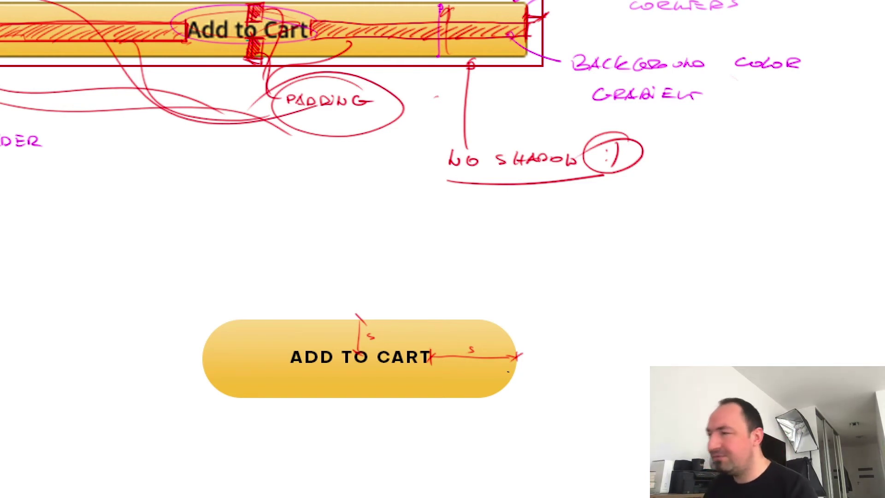
{"action": "key", "text": "ctrl+minus"}
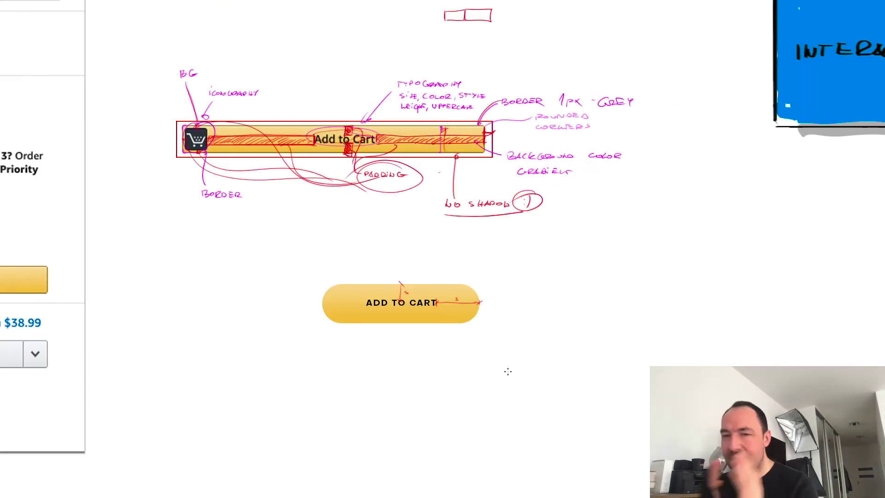
{"action": "key", "text": "f"}
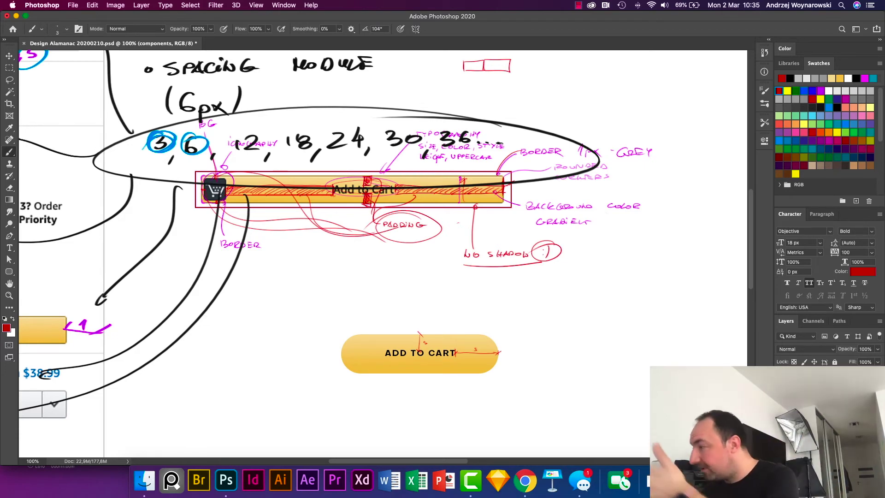
- Duplicate the pill's ADD TO CART label and place the copy above the button
{"action": "left_click", "coordinate": [780, 396]}
{"action": "key", "text": "super+equal"}
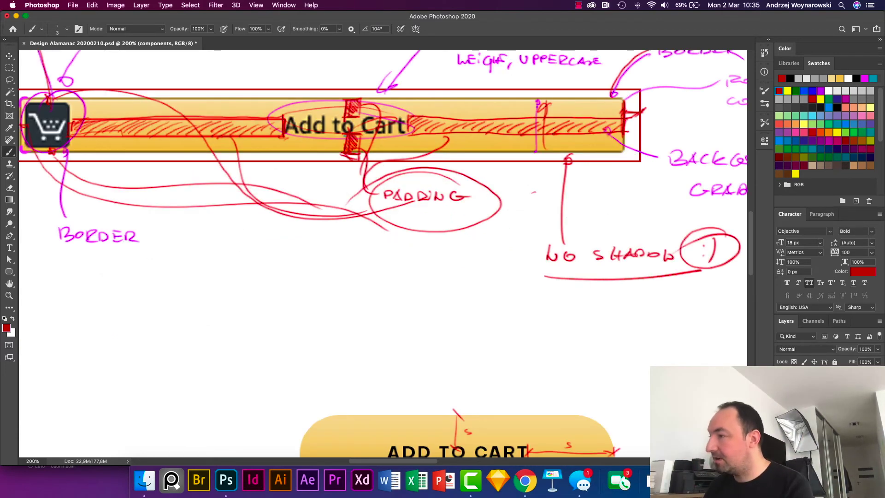
{"action": "left_click_drag", "start_coordinate": [620, 388], "coordinate": [572, 282]}
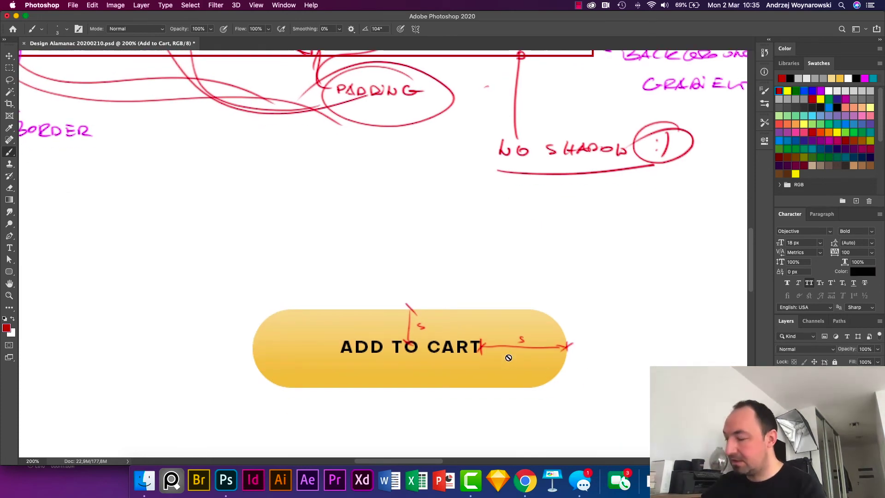
{"action": "key", "text": "v"}
{"action": "left_click_drag", "start_coordinate": [463, 345], "coordinate": [511, 287], "text": "alt"}
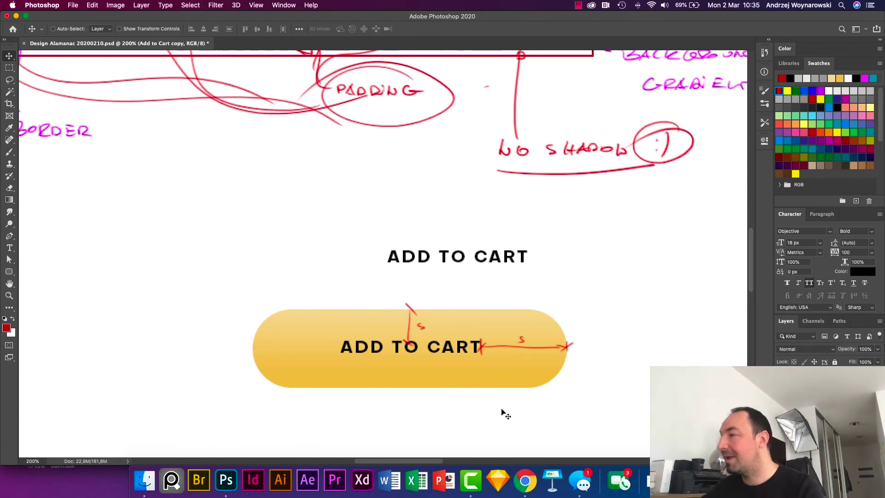
- Replace the copied label's text with W and position the letter just above the pill
{"action": "key", "text": "t"}
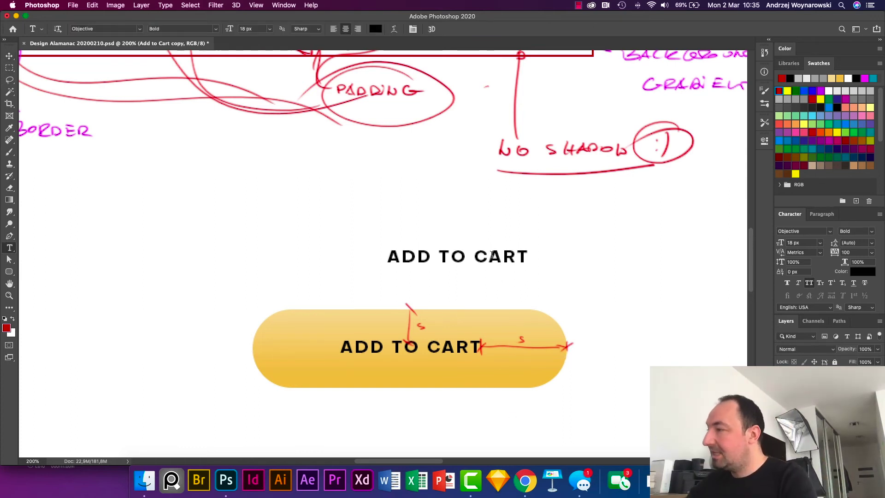
{"action": "double_click", "coordinate": [492, 278]}
{"action": "key", "text": "super+a"}
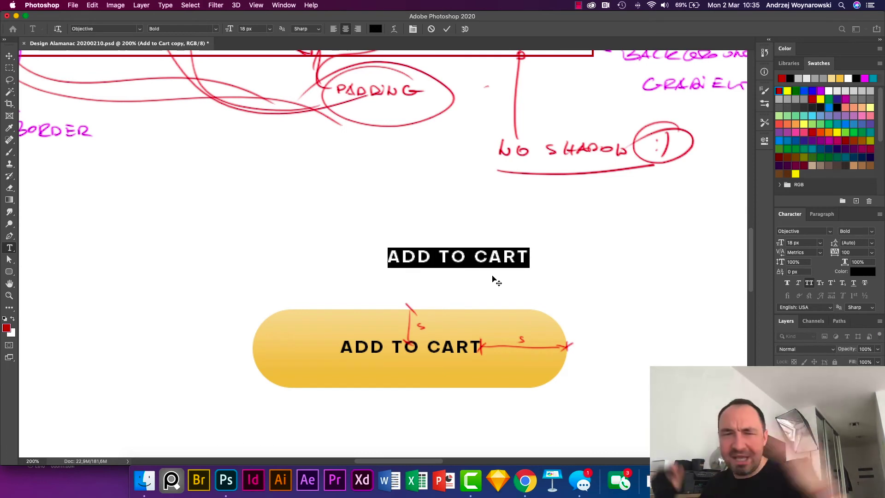
{"action": "type", "text": "W"}
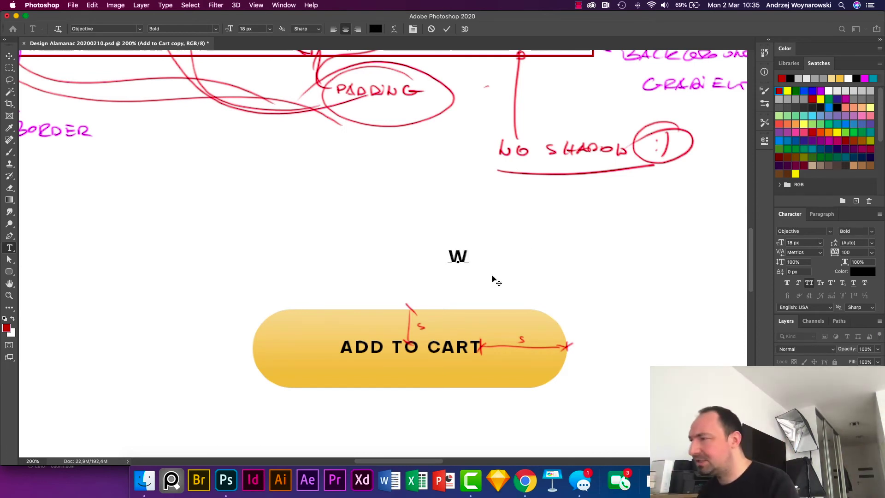
{"action": "key", "text": "super+Return"}
{"action": "key", "text": "v"}
{"action": "left_click_drag", "start_coordinate": [492, 276], "coordinate": [475, 288]}
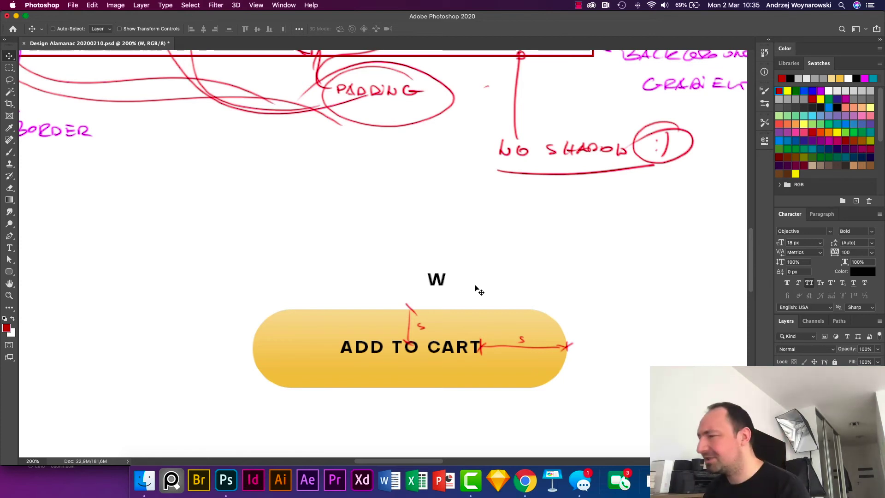
{"action": "left_click_drag", "start_coordinate": [460, 284], "coordinate": [497, 286]}
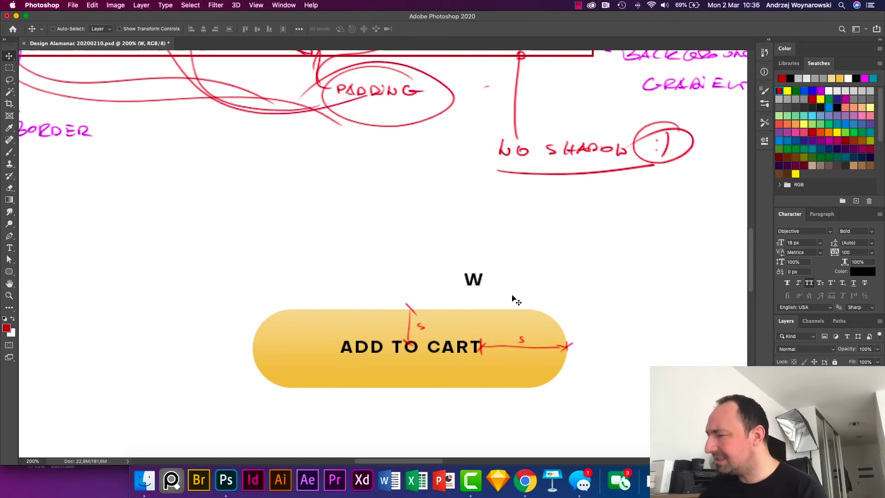
- Draw red strokes on the components layer over the pill's vertical and horizontal padding gaps
{"action": "key", "text": "b"}
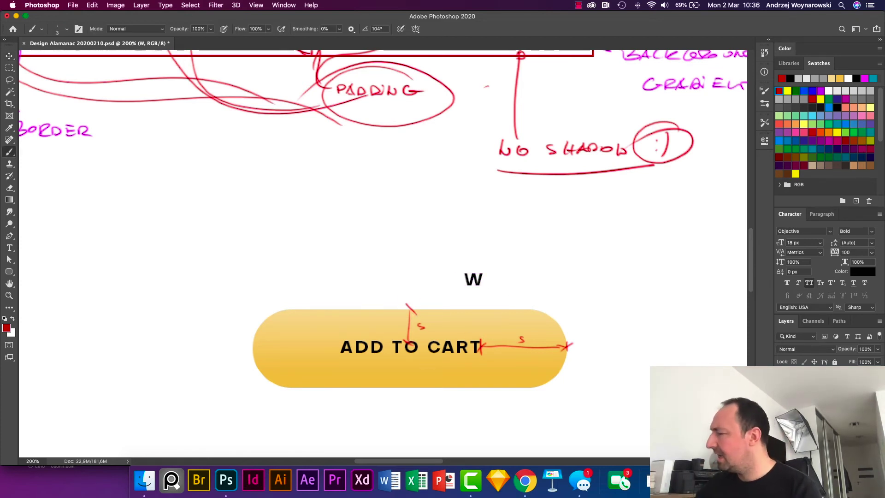
{"action": "left_click", "coordinate": [422, 318], "text": "super"}
{"action": "left_click_drag", "start_coordinate": [424, 307], "coordinate": [424, 339]}
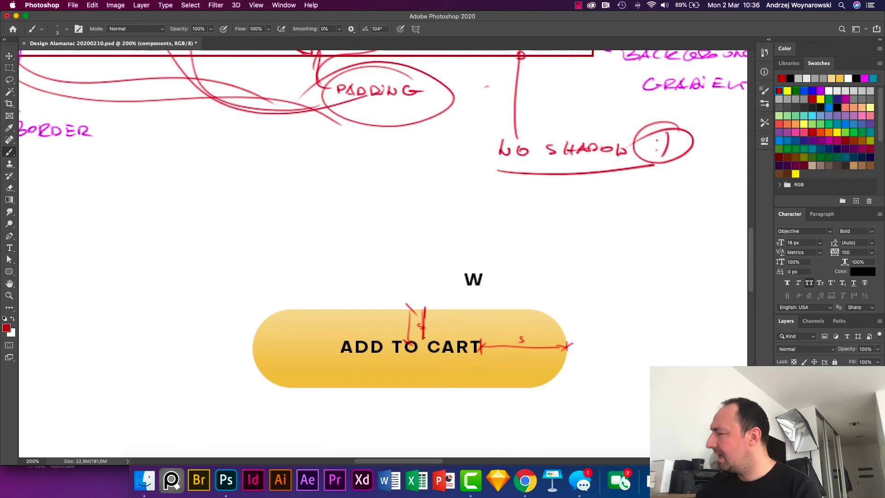
{"action": "left_click_drag", "start_coordinate": [481, 349], "coordinate": [579, 342]}
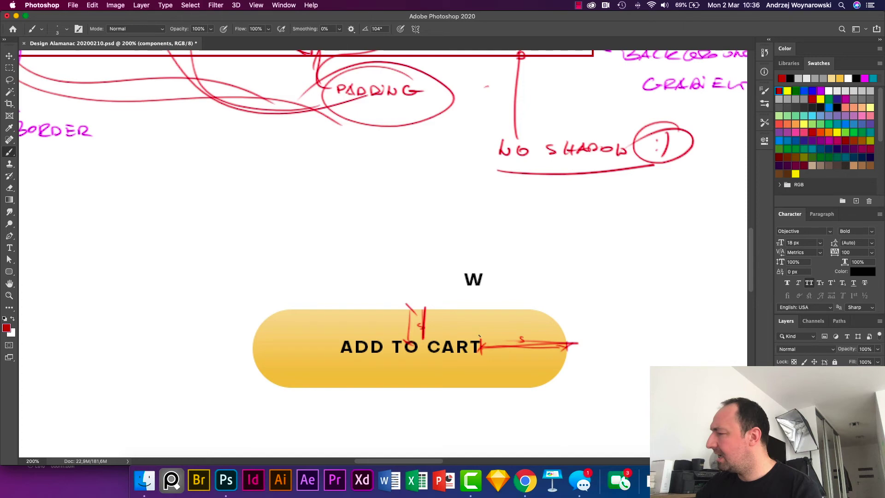
{"action": "key", "text": "super+minus"}
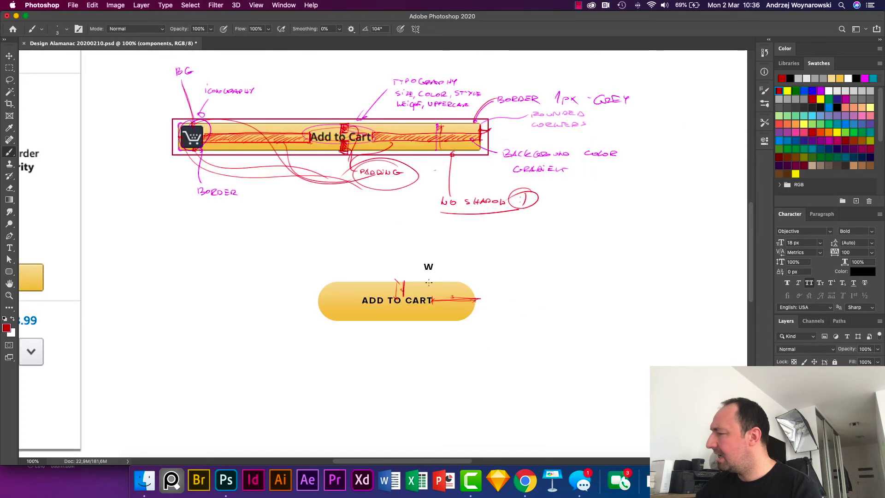
{"action": "key", "text": "super+plus"}
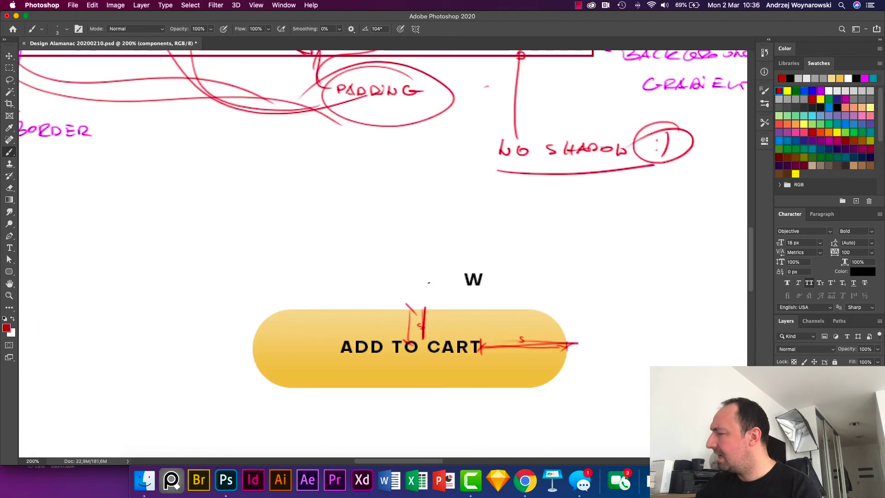
- Hide the red annotations and place the W directly after CART, level with the pill's label
{"action": "key", "text": "v"}
{"action": "left_click", "coordinate": [477, 284], "text": "super"}
{"action": "left_click_drag", "start_coordinate": [486, 289], "coordinate": [510, 359]}
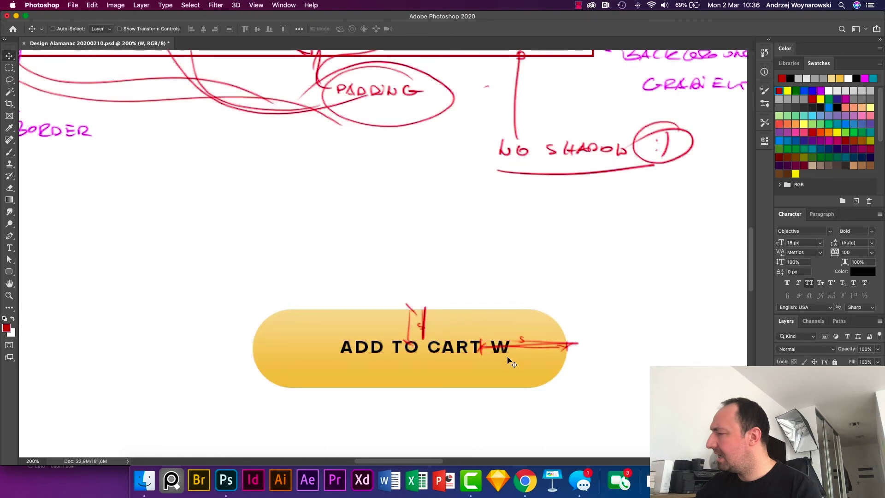
{"action": "key", "text": "super+plus"}
{"action": "key", "text": "super+h"}
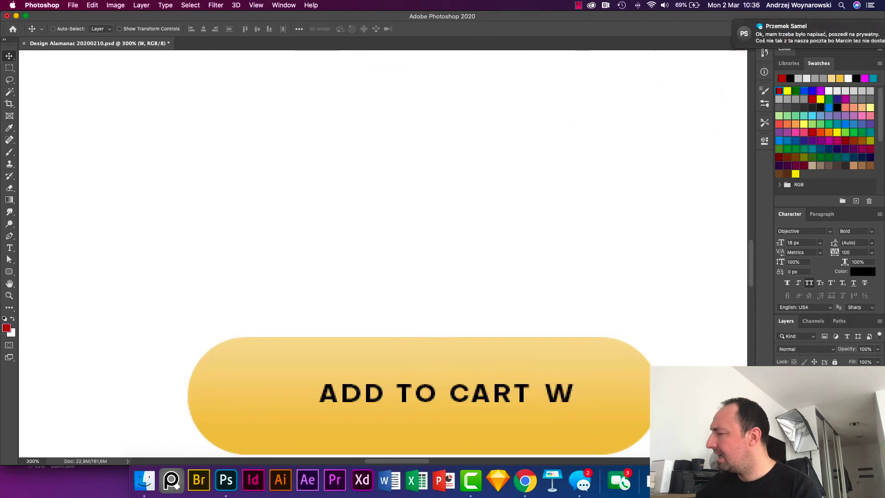
{"action": "key", "text": "shift+Left"}
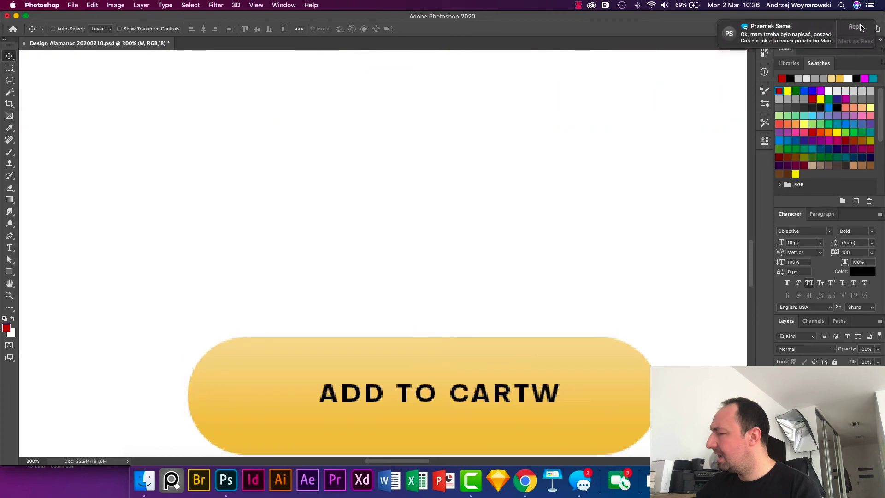
{"action": "left_click", "coordinate": [851, 44]}
{"action": "left_click", "coordinate": [757, 70]}
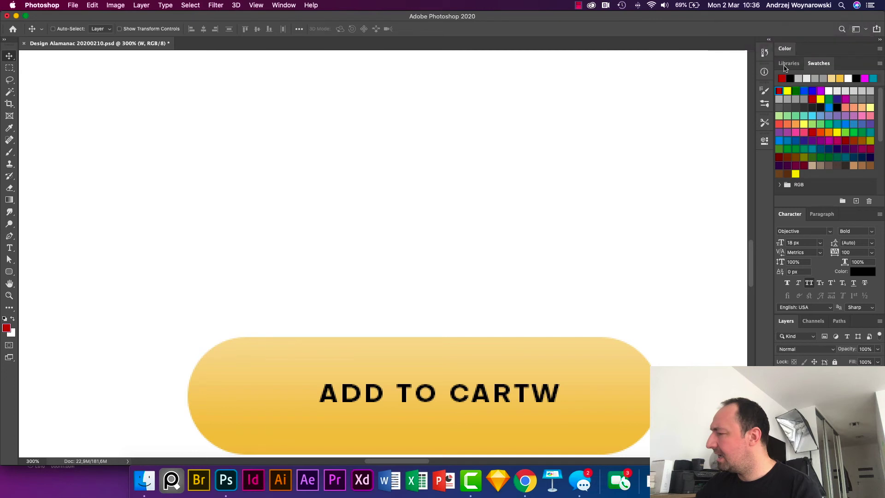
{"action": "key", "text": "Left"}
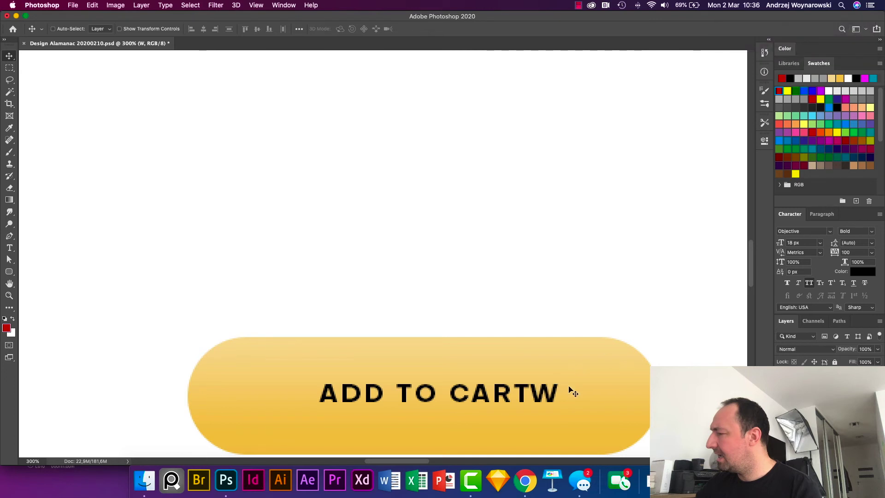
- Duplicate the W beside itself, then copy the WW pair to the start of the ADD TO CART label
{"action": "key", "text": "alt+shift+Right"}
{"action": "key", "text": "shift+Right"}
{"action": "key", "text": "Left"}
{"action": "key", "text": "Left"}
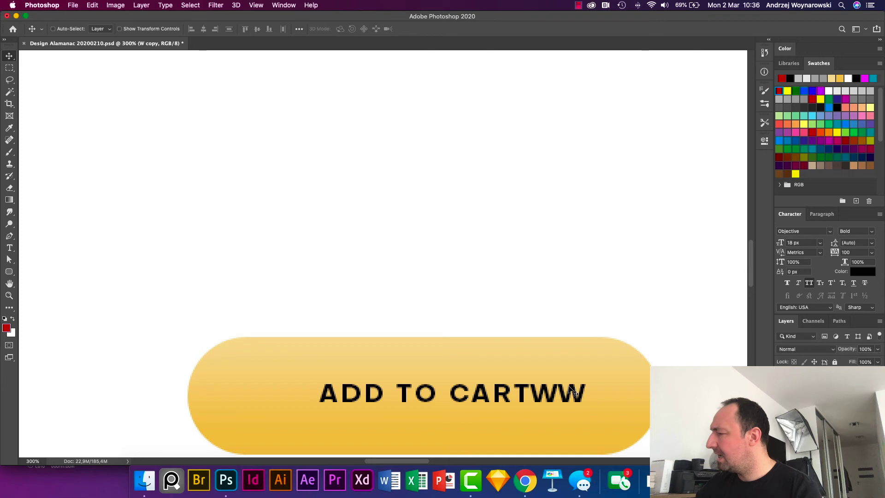
{"action": "key", "text": "alt+super+a"}
{"action": "left_click_drag", "start_coordinate": [574, 408], "coordinate": [318, 412]}
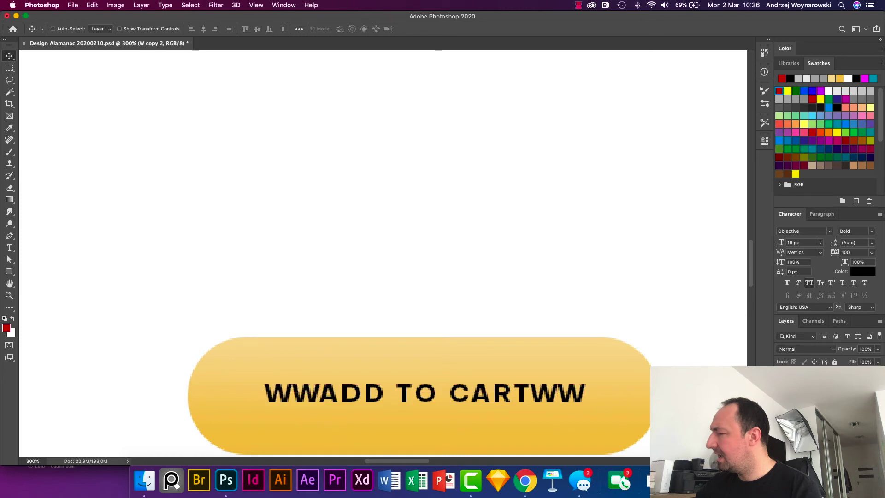
- Set the text color of all four W spacer letters to red
{"action": "left_click", "coordinate": [860, 272]}
{"action": "left_click", "coordinate": [638, 335]}
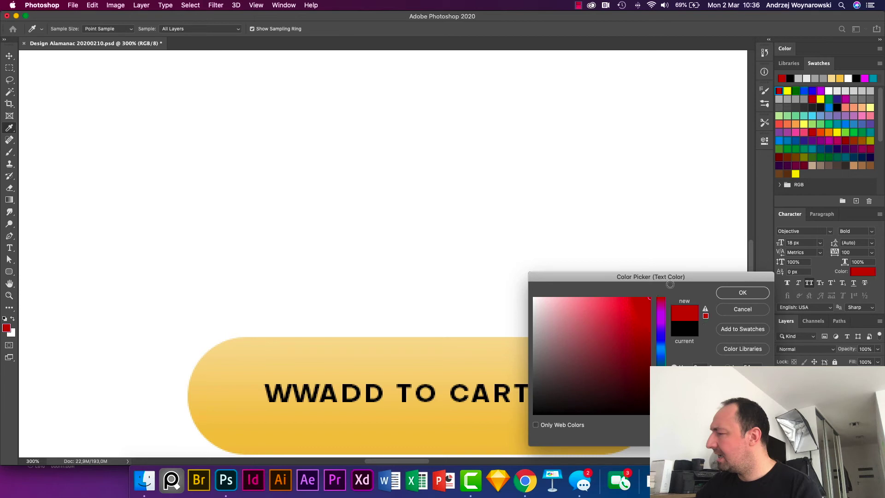
{"action": "left_click", "coordinate": [743, 292]}
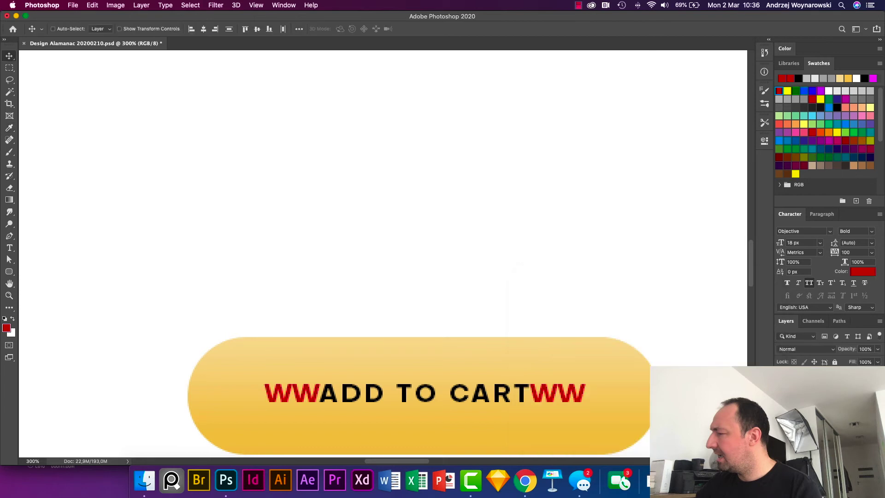
- Copy one red W, rotate it 90 degrees, and place it directly above the label with a duplicate directly below
{"action": "left_click_drag", "start_coordinate": [587, 403], "coordinate": [557, 319]}
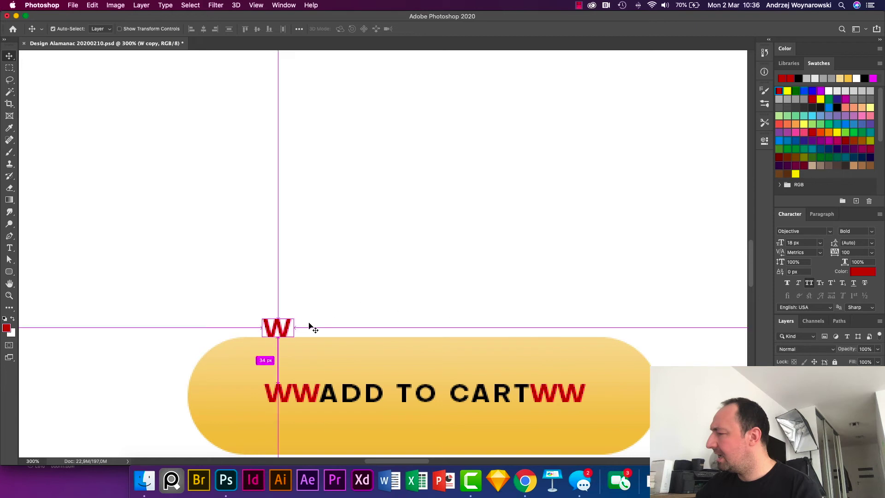
{"action": "key", "text": "super+t"}
{"action": "left_click_drag", "start_coordinate": [302, 315], "coordinate": [299, 357]}
{"action": "key", "text": "Return"}
{"action": "left_click_drag", "start_coordinate": [309, 316], "coordinate": [424, 363]}
{"action": "key", "text": "Up"}
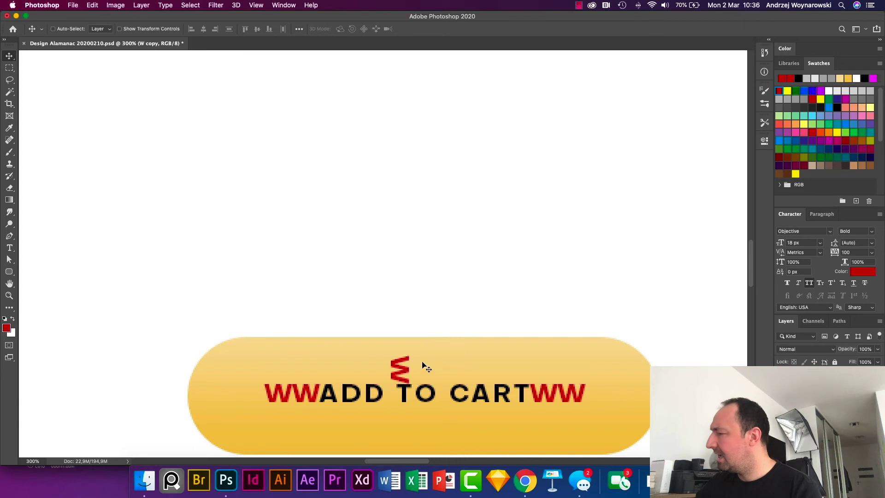
{"action": "left_click_drag", "start_coordinate": [411, 367], "coordinate": [409, 414]}
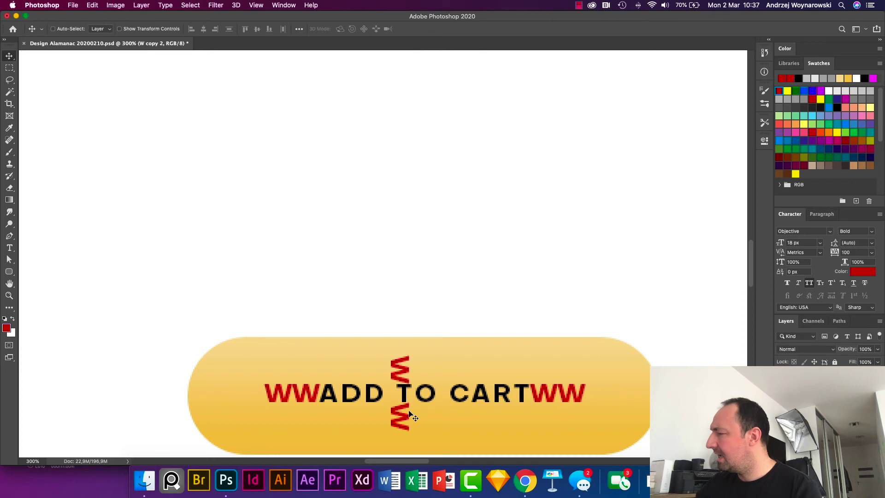
- Resize the gold rounded rectangle so its edges fit the outer limits of the red W spacers on all four sides
{"action": "left_click", "coordinate": [548, 367], "text": "super"}
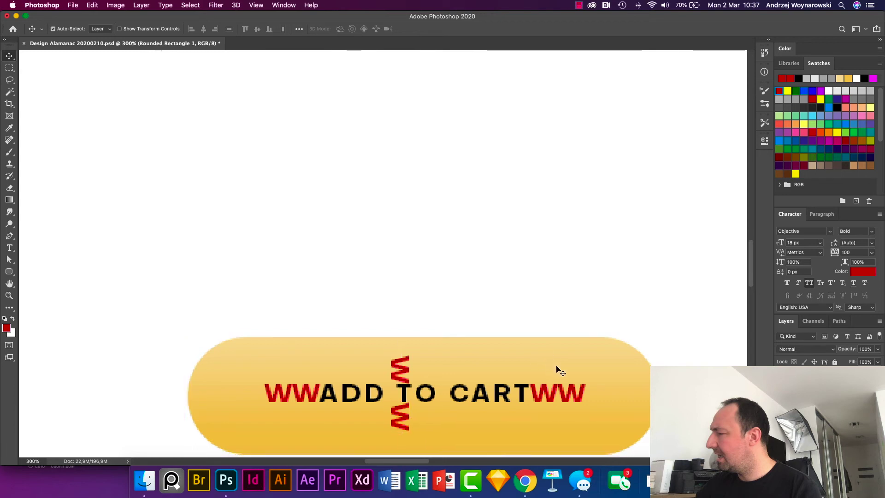
{"action": "key", "text": "super+t"}
{"action": "left_click_drag", "start_coordinate": [423, 337], "coordinate": [425, 354]}
{"action": "left_click_drag", "start_coordinate": [423, 454], "coordinate": [428, 436]}
{"action": "left_click_drag", "start_coordinate": [624, 393], "coordinate": [585, 395]}
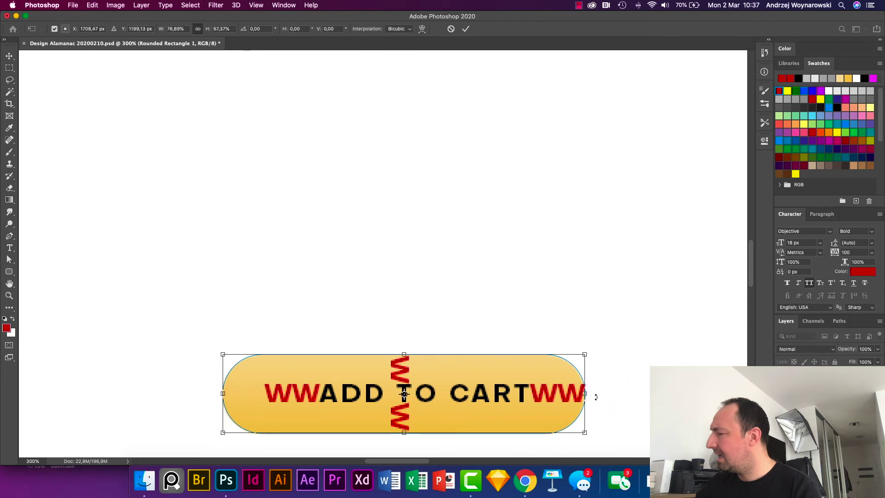
{"action": "left_click_drag", "start_coordinate": [225, 397], "coordinate": [264, 395]}
{"action": "key", "text": "Return"}
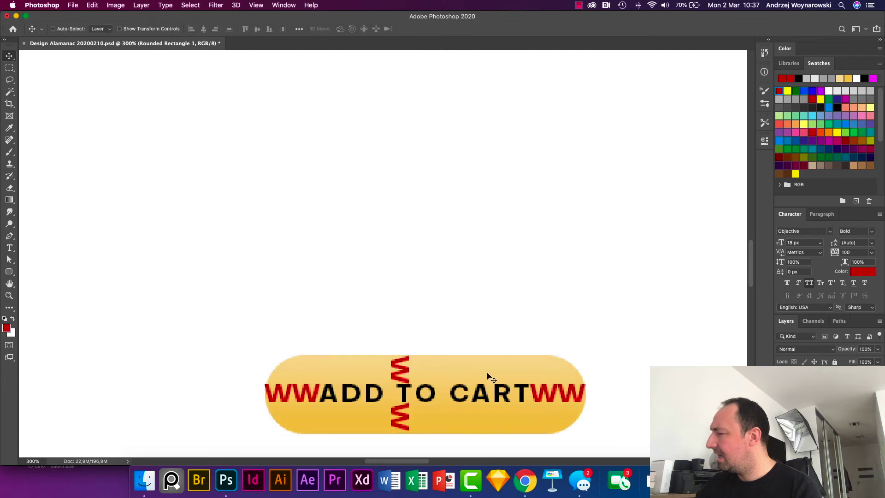
{"action": "key", "text": "alt+]"}
{"action": "key", "text": "alt+["}
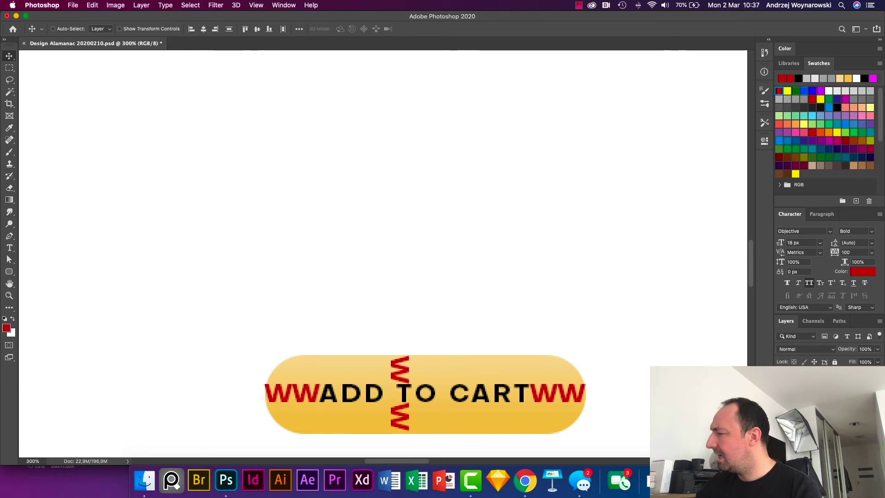
- Group the red W spacer letters and hide the group so only the gold button and its label show
{"action": "key", "text": "alt+["}
{"action": "key", "text": "super+comma"}
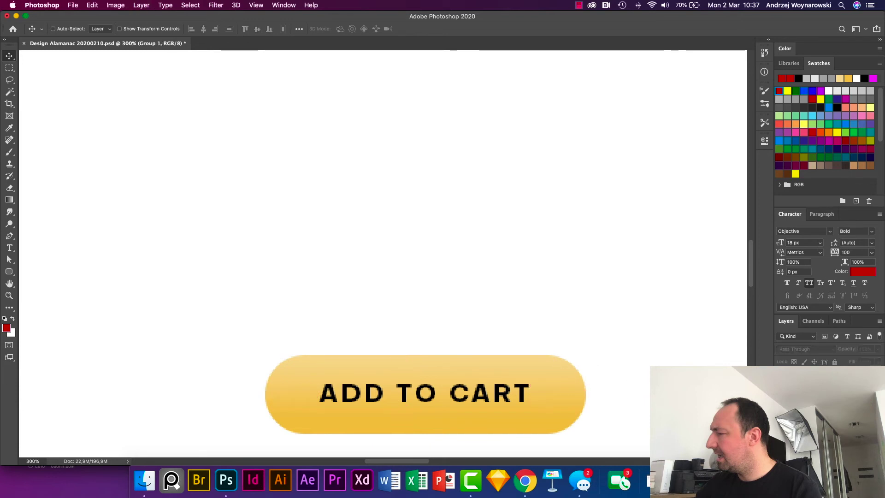
{"action": "key", "text": "super+minus"}
{"action": "key", "text": "super+minus"}
{"action": "left_click_drag", "start_coordinate": [520, 331], "coordinate": [536, 348]}
{"action": "key", "text": "super+equal"}
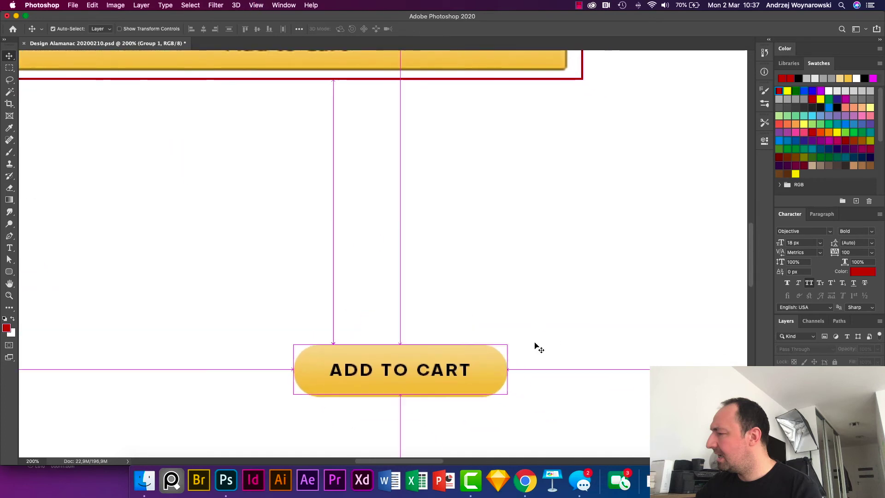
{"action": "key", "text": "super+minus"}
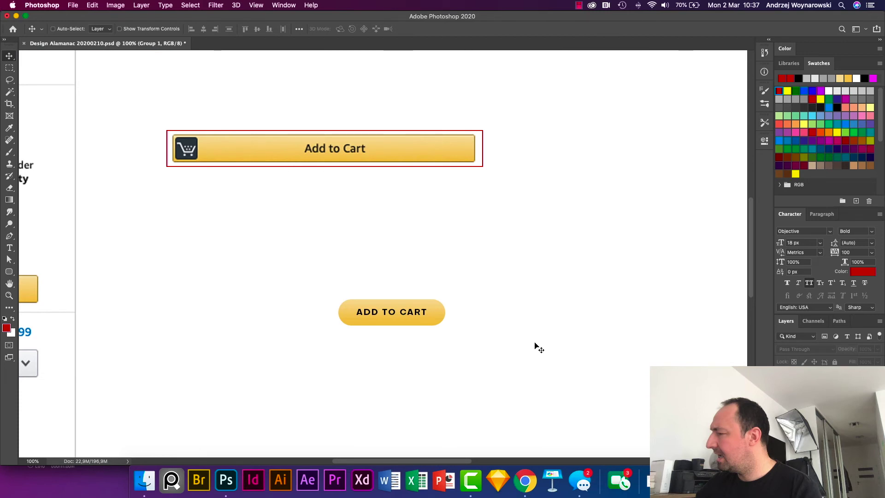
- Try setting the ADD TO CART label's tracking to 0, and undo the change
{"action": "left_click", "coordinate": [434, 318], "text": "super"}
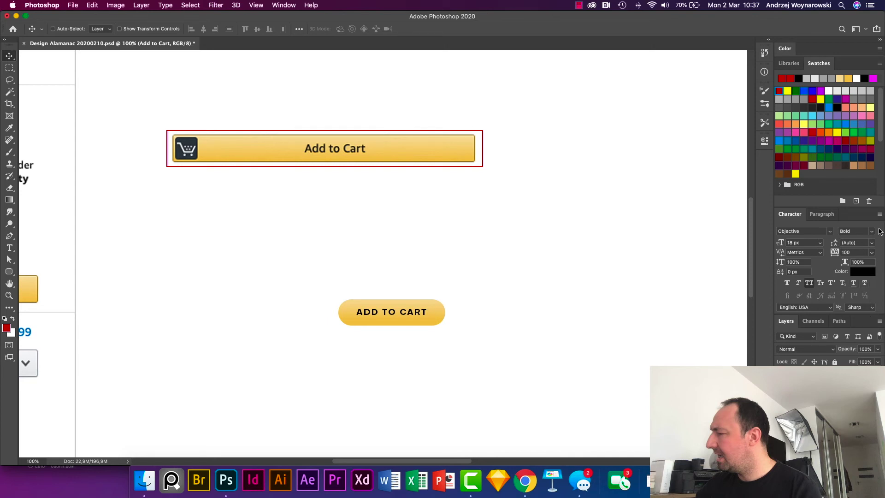
{"action": "left_click", "coordinate": [870, 253]}
{"action": "left_click", "coordinate": [862, 308]}
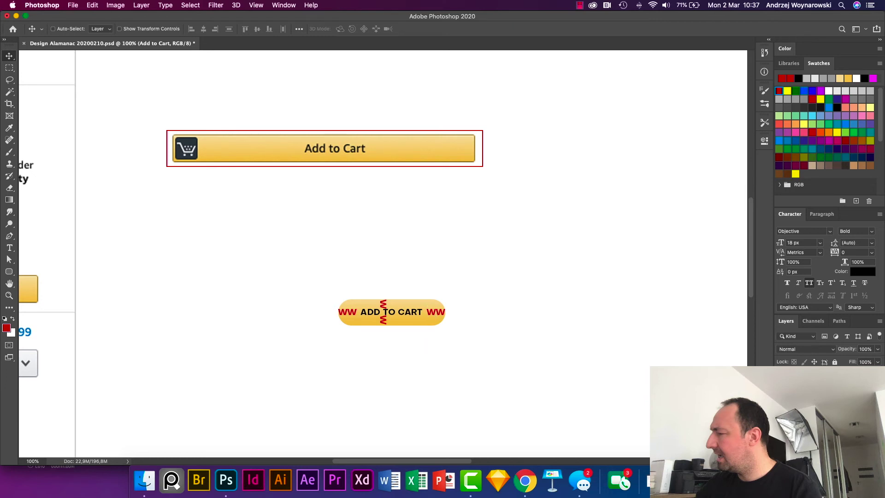
{"action": "key", "text": "super+z"}
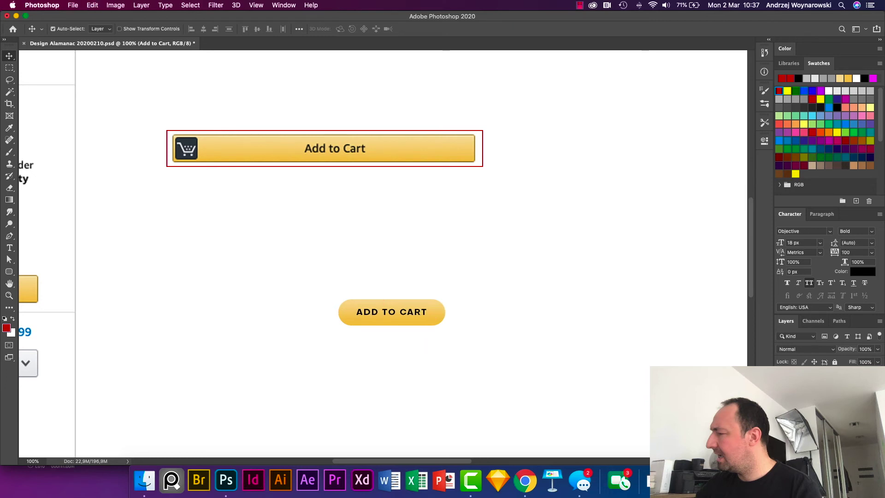
- Open the layer style of the gold rounded rectangle and enable a Drop Shadow
{"action": "key", "text": "super+equal"}
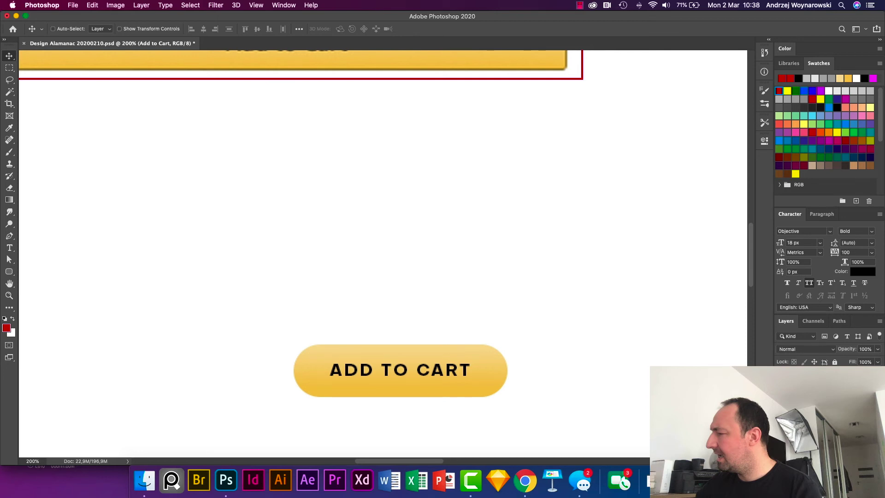
{"action": "left_click", "coordinate": [509, 374], "text": "super"}
{"action": "left_click_drag", "start_coordinate": [557, 160], "coordinate": [575, 239]}
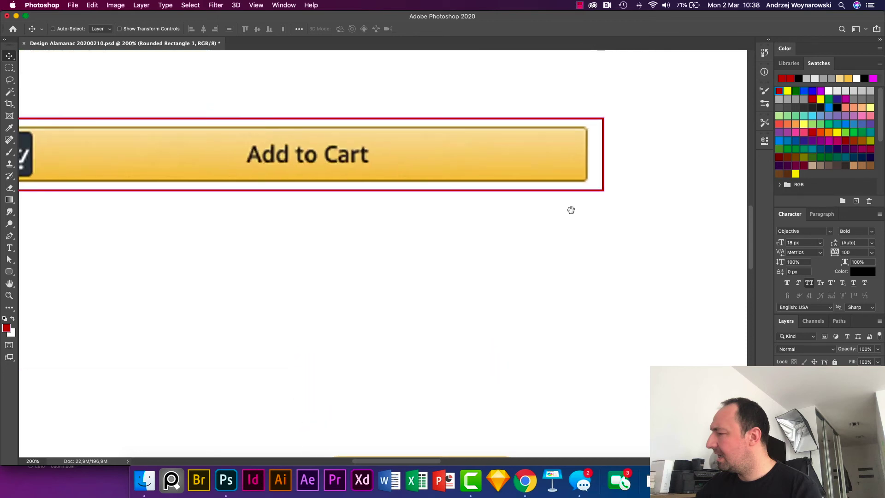
{"action": "key", "text": "super+minus"}
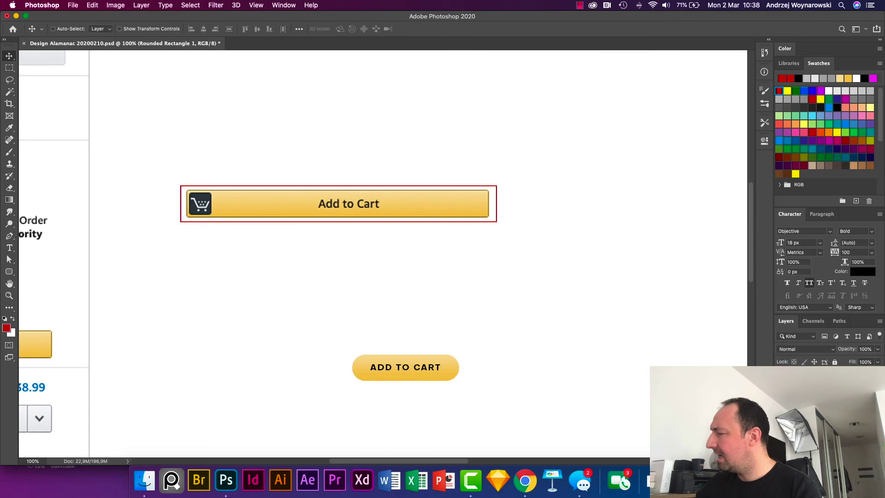
{"action": "double_click", "coordinate": [811, 383]}
{"action": "left_click", "coordinate": [420, 338]}
{"action": "left_click_drag", "start_coordinate": [586, 165], "coordinate": [631, 111]}
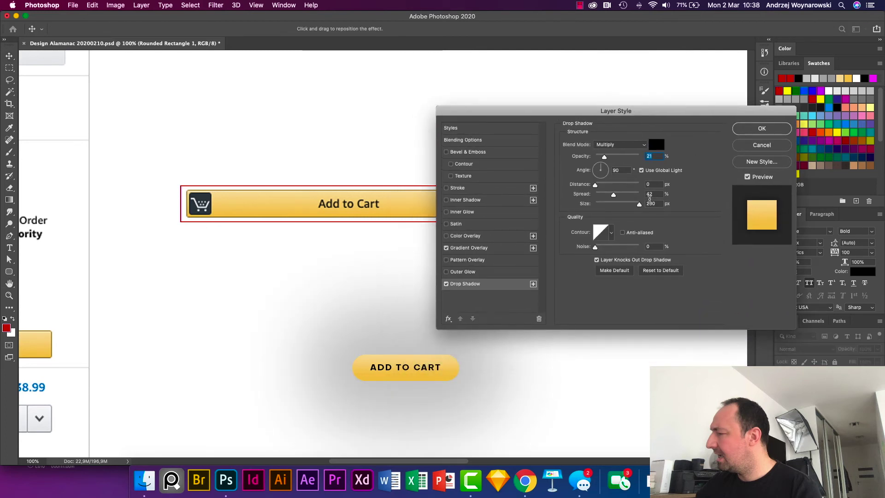
- Set the drop shadow to spread 10%, size 20 px, distance 10 px and opacity 20%, and apply it
{"action": "double_click", "coordinate": [650, 194]}
{"action": "type", "text": "10"}
{"action": "key", "text": "Tab"}
{"action": "key", "text": "BackSpace"}
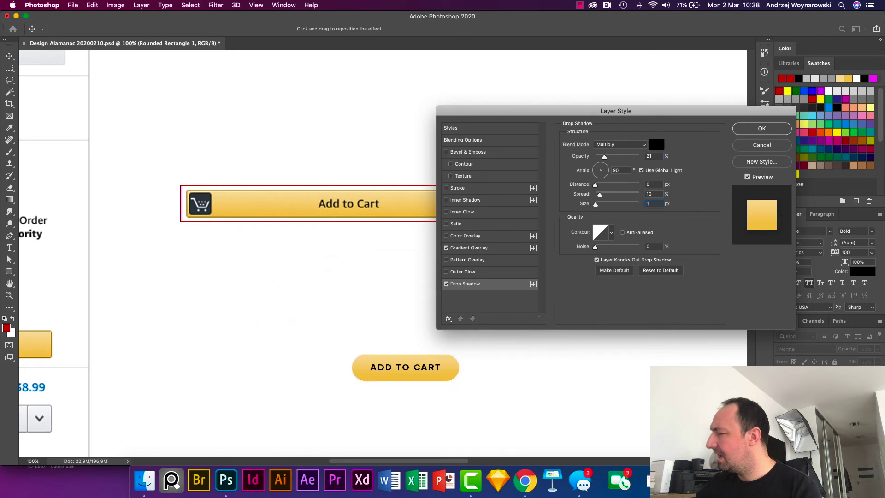
{"action": "type", "text": "20"}
{"action": "key", "text": "Tab"}
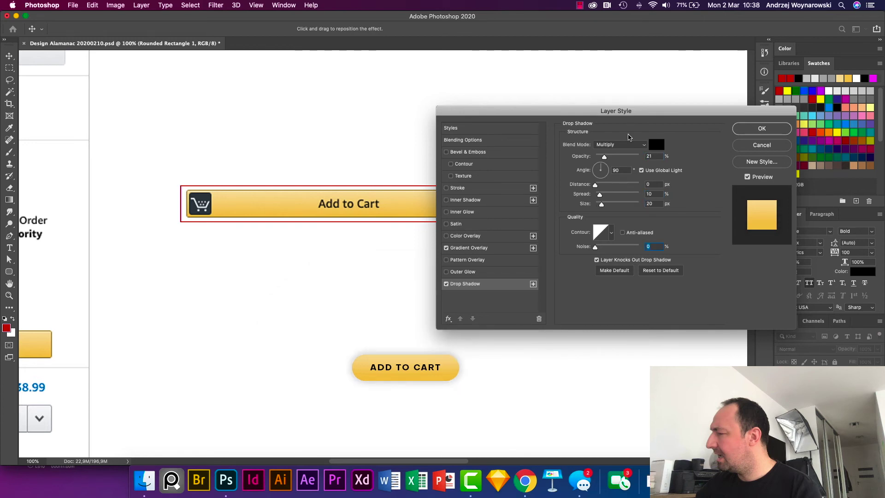
{"action": "double_click", "coordinate": [649, 184]}
{"action": "type", "text": "10"}
{"action": "key", "text": "Tab"}
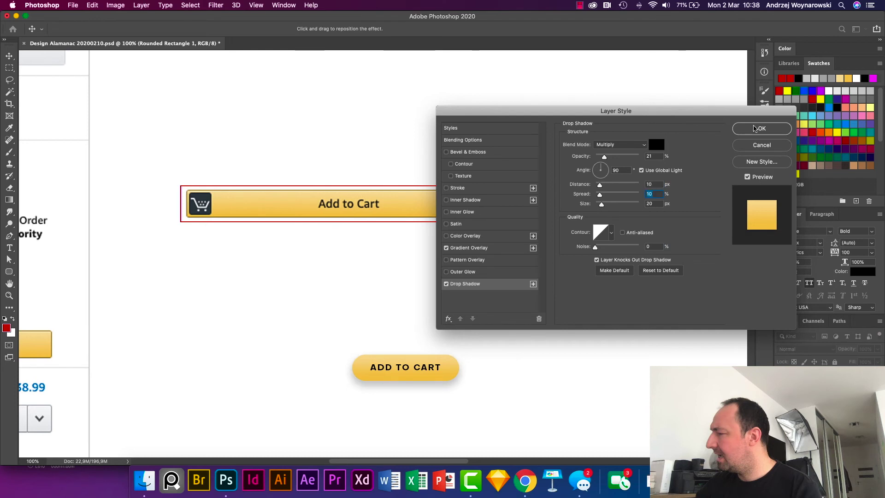
{"action": "double_click", "coordinate": [646, 156]}
{"action": "type", "text": "20"}
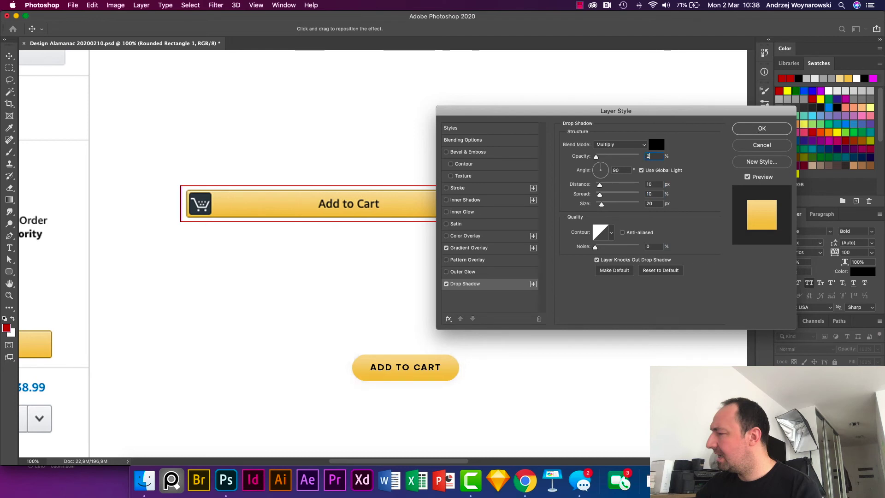
{"action": "left_click", "coordinate": [759, 128]}
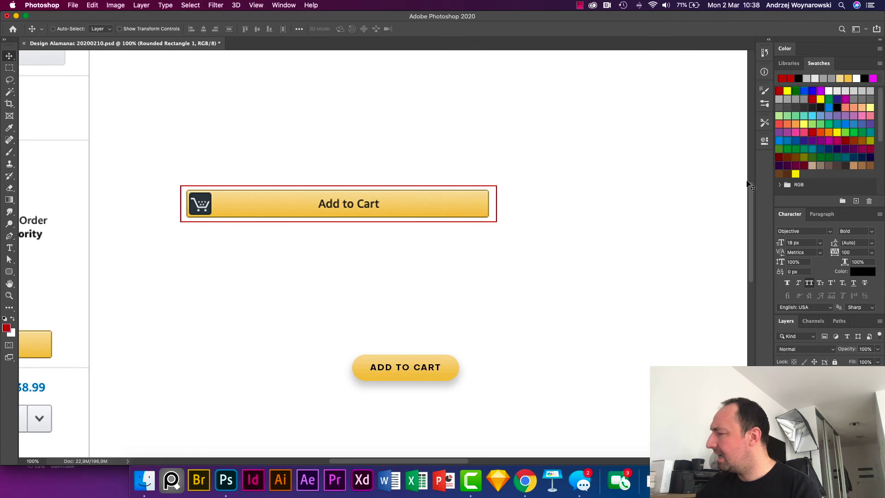
{"action": "key", "text": "super+h"}
{"action": "key", "text": "super+plus"}
{"action": "key", "text": "super+h"}
{"action": "key", "text": "super+h"}
{"action": "key", "text": "super+minus"}
{"action": "key", "text": "super+h"}
{"action": "left_click", "coordinate": [290, 240]}
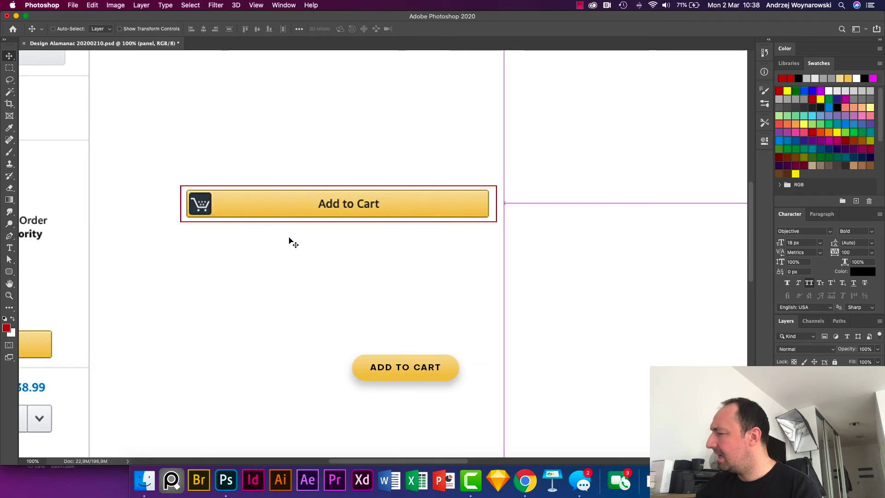
- Switch to Chrome, search Google Images for "shopping basket icon png" in a new tab, and narrow the browser to reveal the design beside it
{"action": "left_click", "coordinate": [527, 479]}
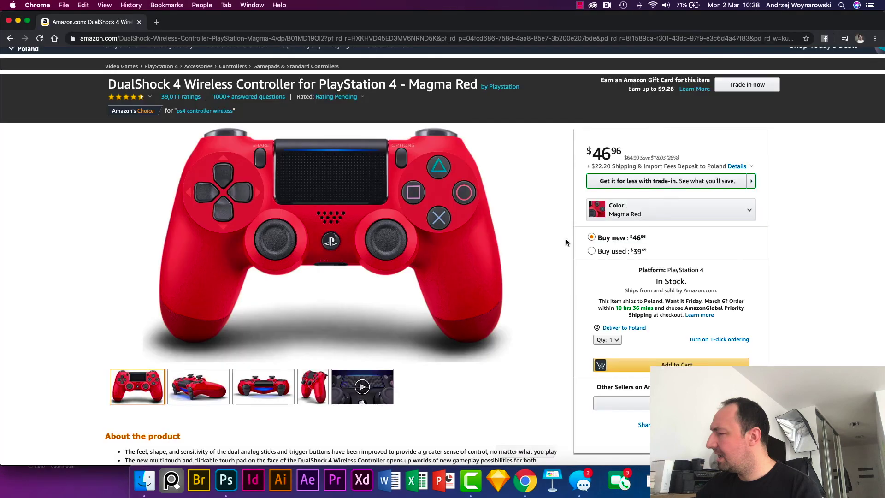
{"action": "left_click", "coordinate": [156, 22]}
{"action": "type", "text": "shopping baskety icon png"}
{"action": "key", "text": "Return"}
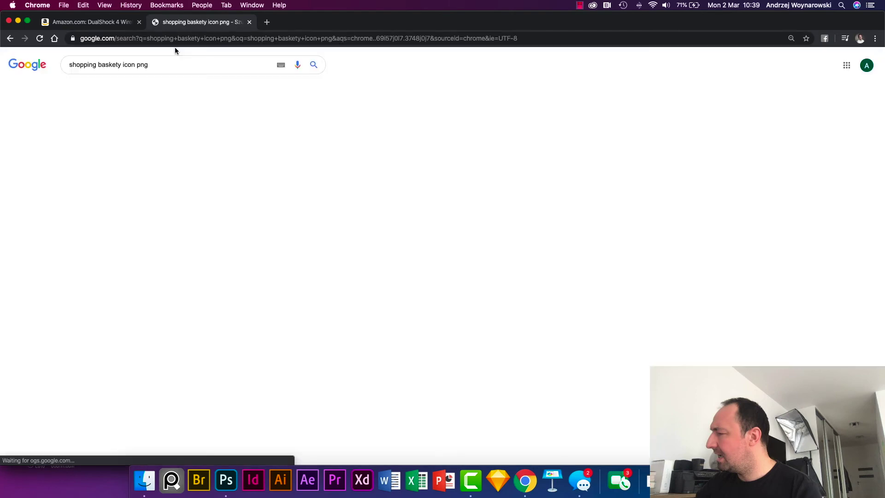
{"action": "left_click", "coordinate": [134, 89]}
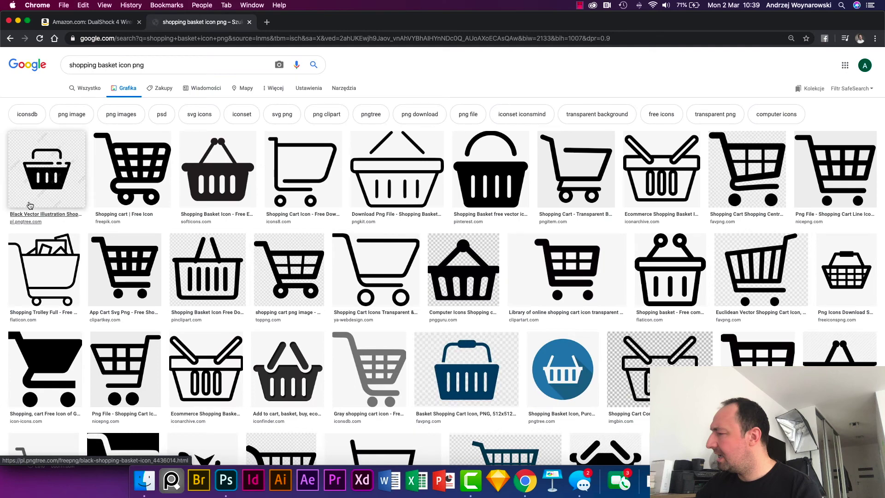
{"action": "left_click_drag", "start_coordinate": [1, 207], "coordinate": [385, 220]}
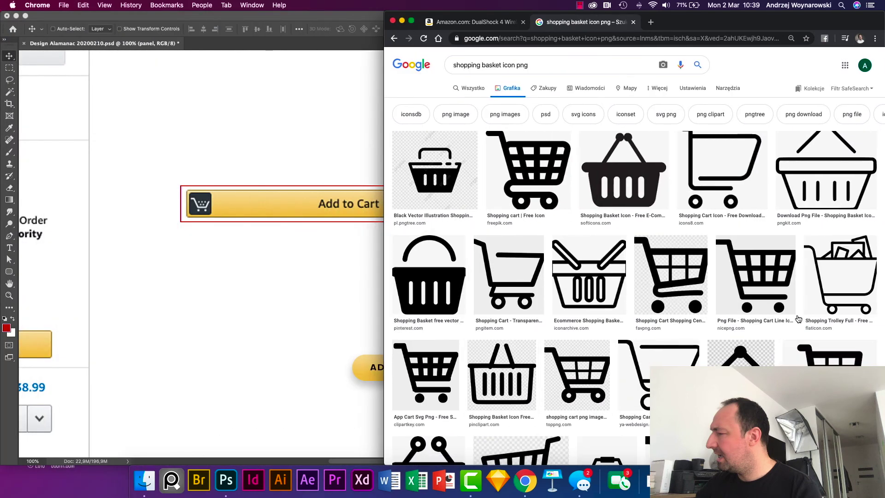
{"action": "left_click", "coordinate": [335, 365]}
{"action": "key", "text": "super+v"}
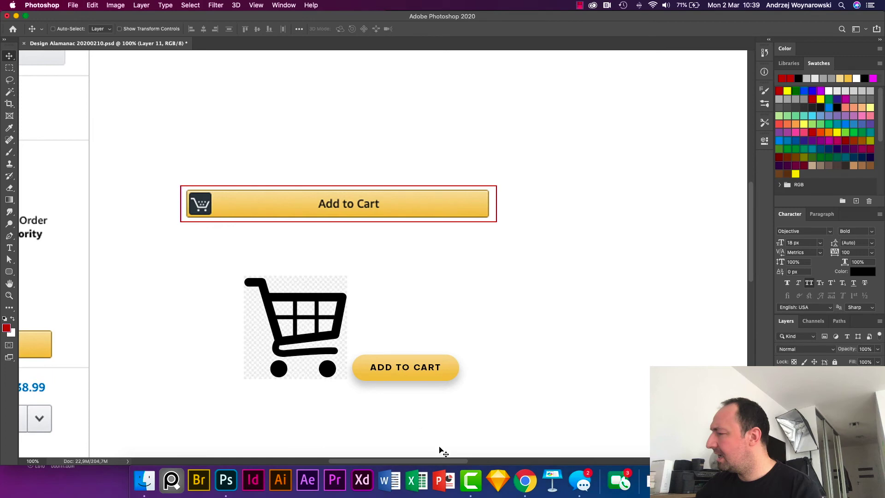
{"action": "key", "text": "super+z"}
- Open the Freepik shopping cart icon from the image results and bring a copy of it into the Photoshop document
{"action": "left_click", "coordinate": [526, 481]}
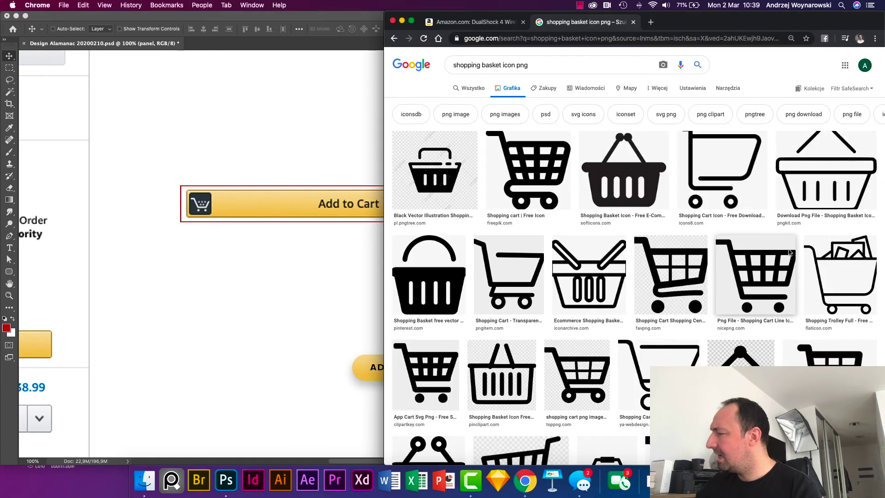
{"action": "left_click_drag", "start_coordinate": [528, 171], "coordinate": [671, 277]}
{"action": "left_click", "coordinate": [528, 171]}
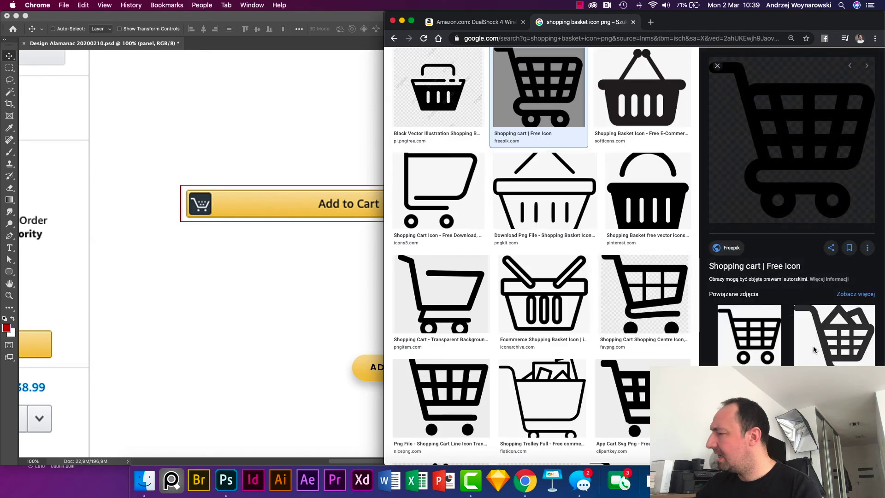
{"action": "left_click_drag", "start_coordinate": [791, 162], "coordinate": [421, 432]}
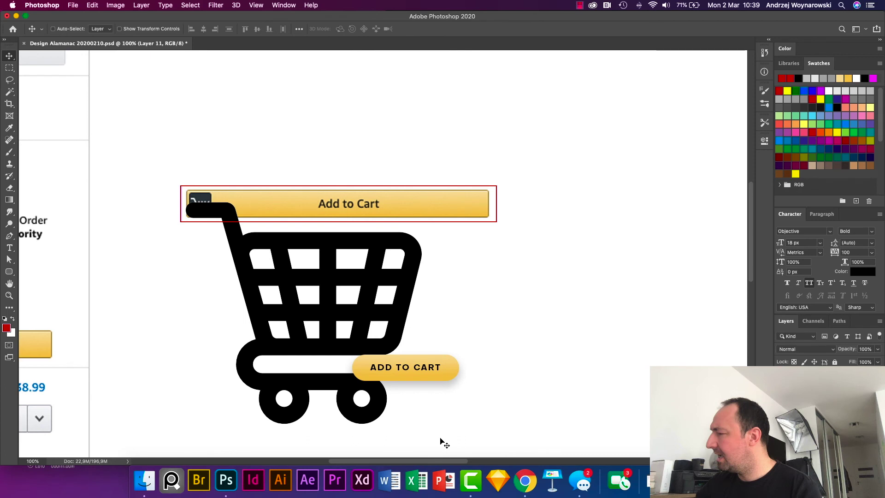
- Scale the cart icon down proportionally to roughly half the button's height and place it just before the ADD TO CART button
{"action": "left_click_drag", "start_coordinate": [421, 202], "coordinate": [337, 288]}
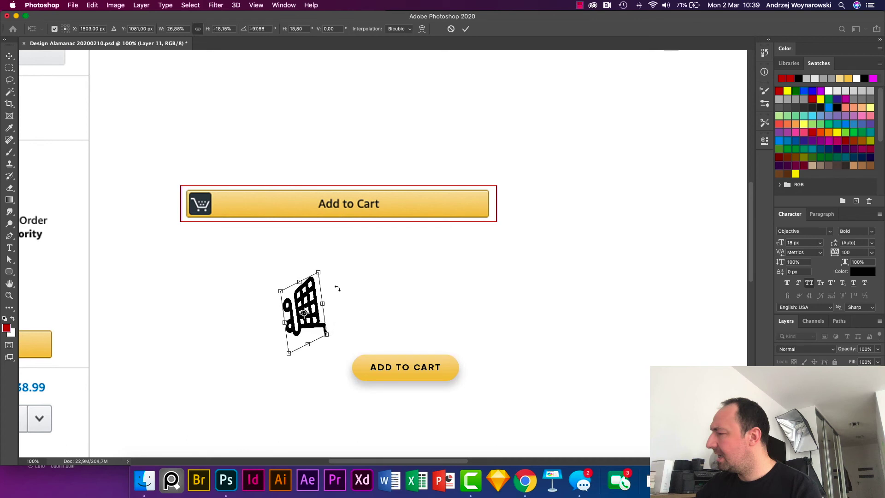
{"action": "key", "text": "super+z"}
{"action": "left_click_drag", "start_coordinate": [413, 214], "coordinate": [346, 375]}
{"action": "key", "text": "Return"}
{"action": "key", "text": "super+equal"}
{"action": "scroll", "coordinate": [492, 243], "scroll_direction": "down", "scroll_amount": 8}
{"action": "scroll", "coordinate": [589, 134], "scroll_direction": "left", "scroll_amount": 2}
{"action": "scroll", "coordinate": [589, 134], "scroll_direction": "up", "scroll_amount": 1}
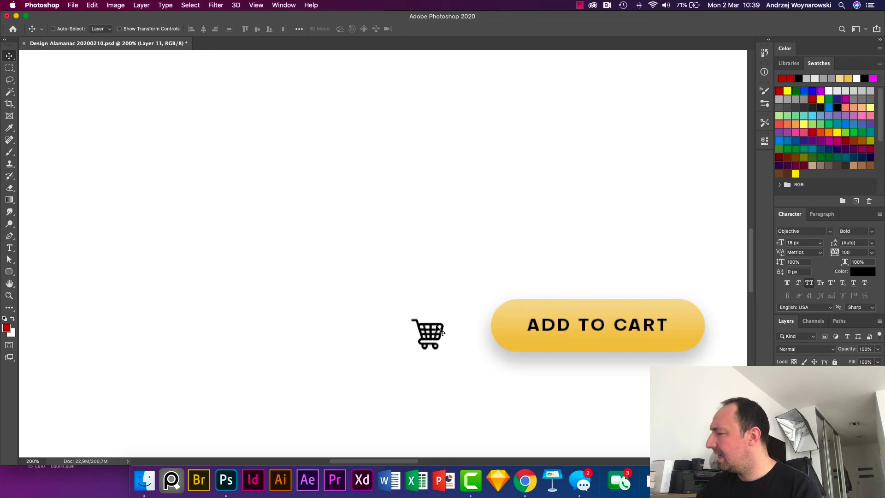
- Duplicate the gold rounded rectangle together with its ADD TO CART label directly above the original button
{"action": "left_click", "coordinate": [518, 346], "text": "super"}
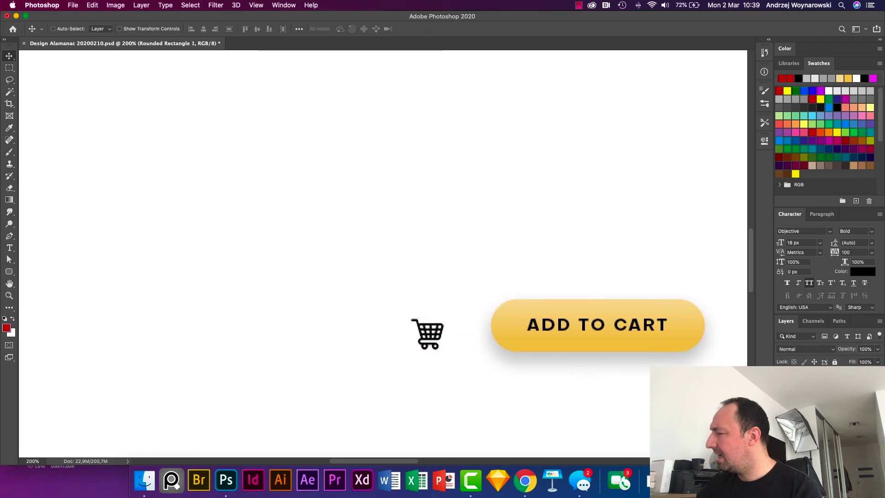
{"action": "left_click", "coordinate": [632, 328], "text": "shift+super"}
{"action": "left_click_drag", "start_coordinate": [631, 329], "coordinate": [631, 224]}
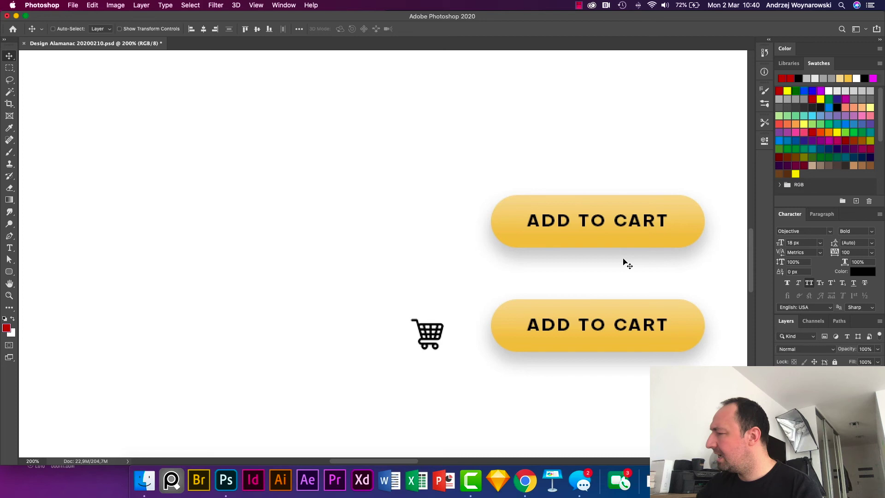
{"action": "key", "text": "super+equal"}
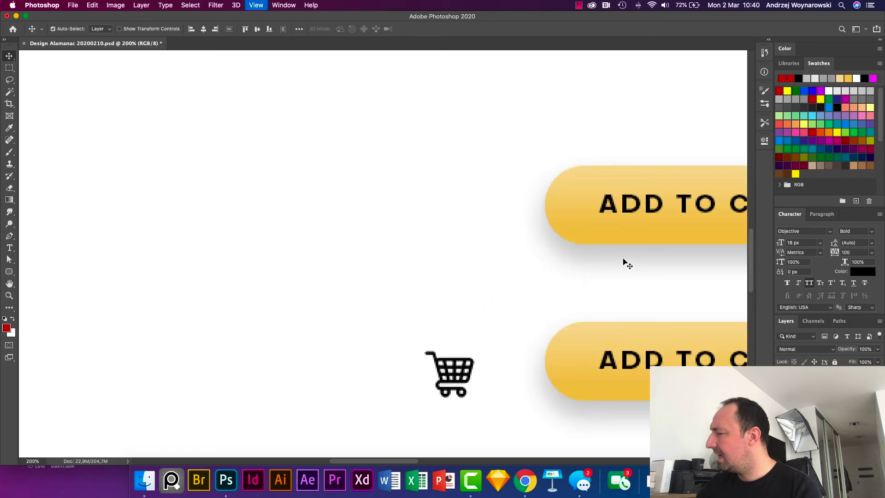
{"action": "key", "text": "super+minus"}
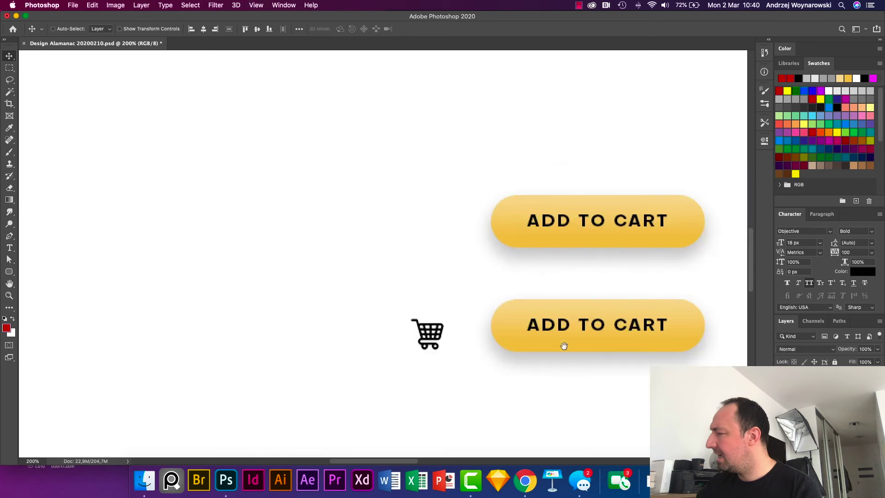
{"action": "scroll", "coordinate": [563, 346], "scroll_direction": "right", "scroll_amount": 3}
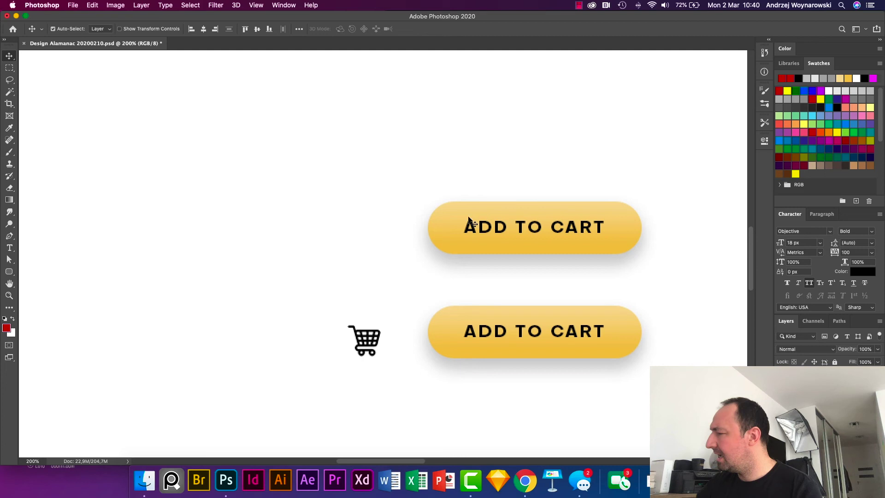
{"action": "key", "text": "super+t"}
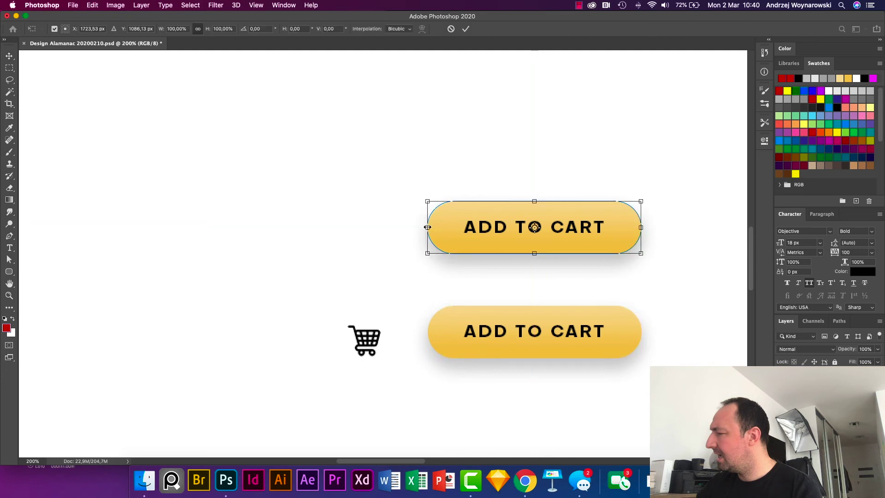
{"action": "left_click_drag", "start_coordinate": [428, 227], "coordinate": [360, 237]}
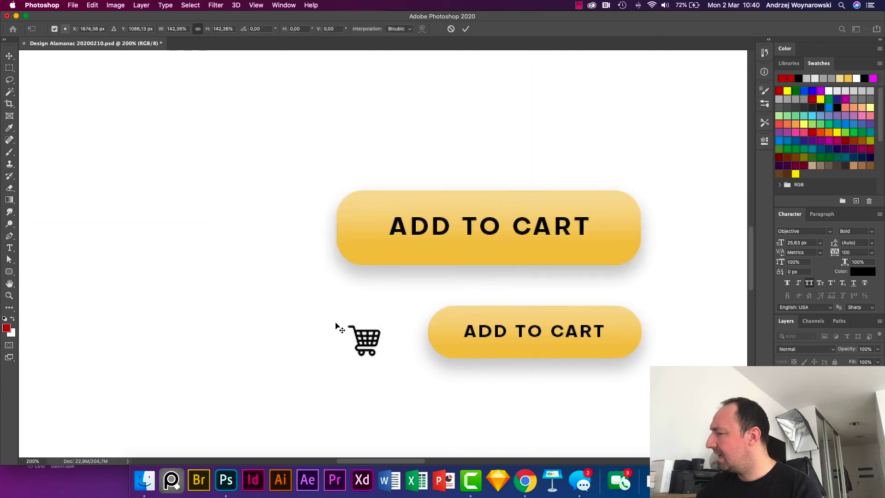
{"action": "key", "text": "Escape"}
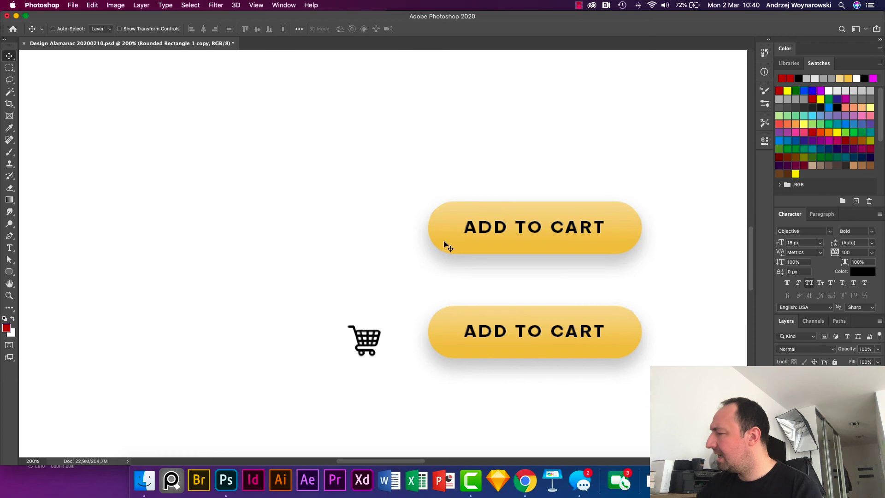
- Widen only the rounded rectangle of the upper button copy, extending its start edge to leave room before the label
{"action": "key", "text": "super+t"}
{"action": "left_click_drag", "start_coordinate": [427, 228], "coordinate": [363, 234]}
{"action": "key", "text": "Return"}
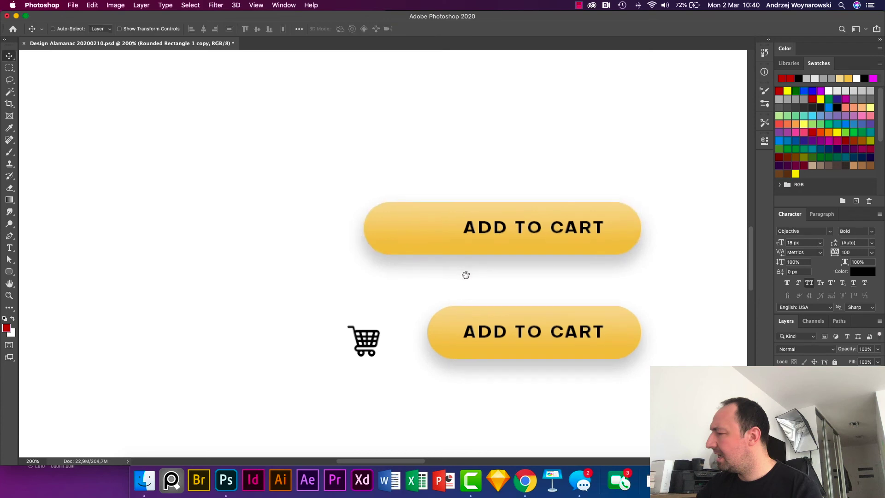
- Move the cart icon onto the start end of the widened button and bring it in front of the gold shape
{"action": "scroll", "coordinate": [466, 275], "scroll_direction": "up", "scroll_amount": 1}
{"action": "key", "text": "super+plus"}
{"action": "left_click_drag", "start_coordinate": [374, 403], "coordinate": [409, 243]}
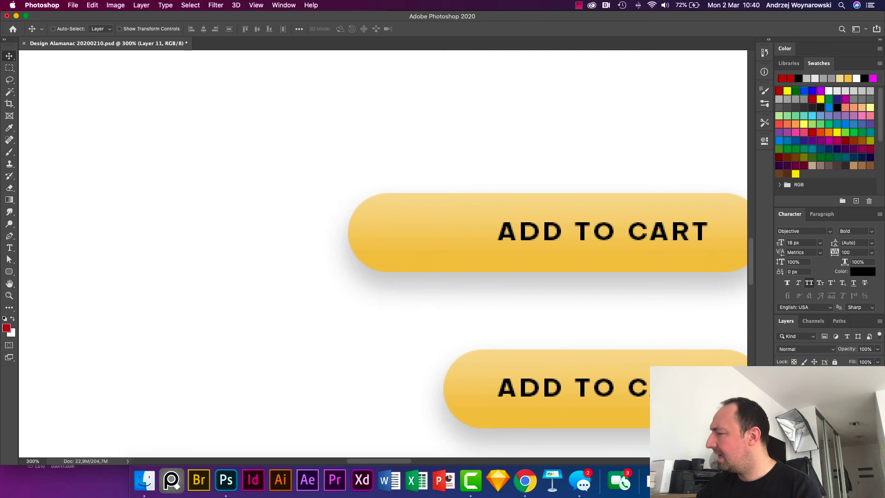
{"action": "key", "text": "super+bracketright"}
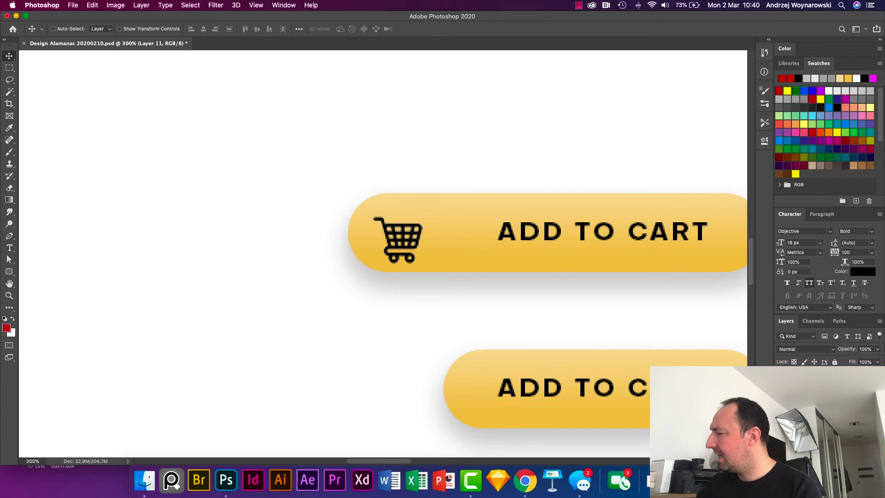
- Scale the cart icon proportionally about its centre to about 71%
{"action": "key", "text": "super"}
{"action": "key", "text": "super+t"}
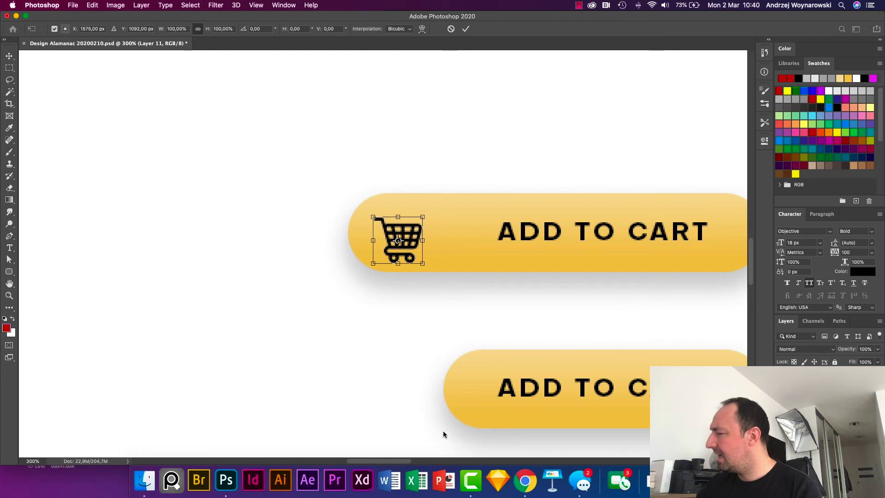
{"action": "left_click_drag", "start_coordinate": [422, 217], "coordinate": [421, 223]}
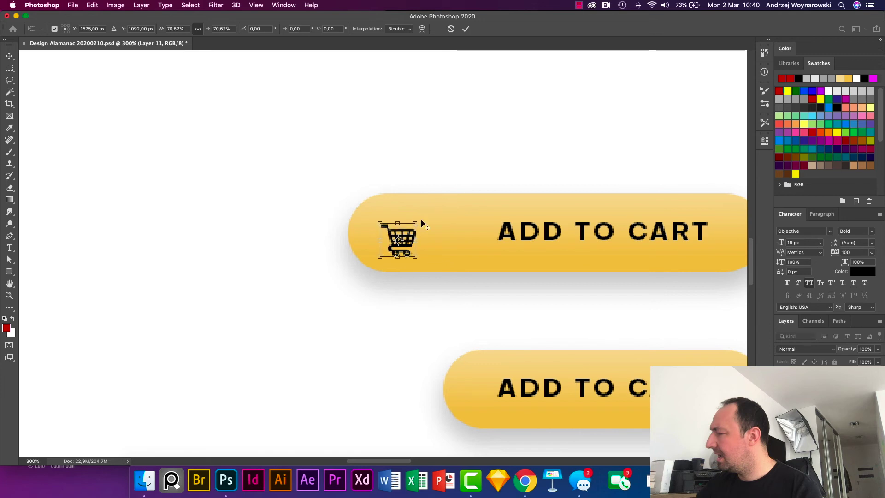
{"action": "key", "text": "Return"}
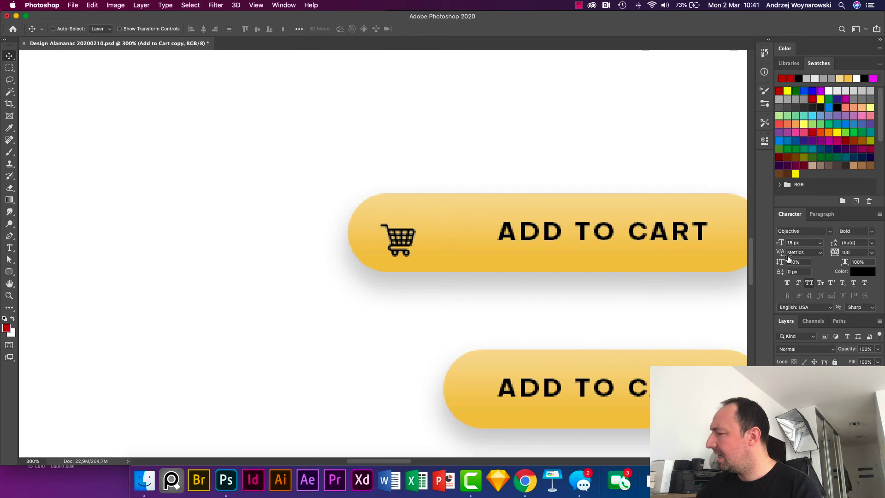
- Fine-tune the cart icon's proportional size against its pixel dimensions and shift it up slightly within the button
{"action": "key", "text": "super+t"}
{"action": "key", "text": "Return"}
{"action": "key", "text": "super+t"}
{"action": "left_click_drag", "start_coordinate": [418, 221], "coordinate": [419, 221]}
{"action": "key", "text": "Return"}
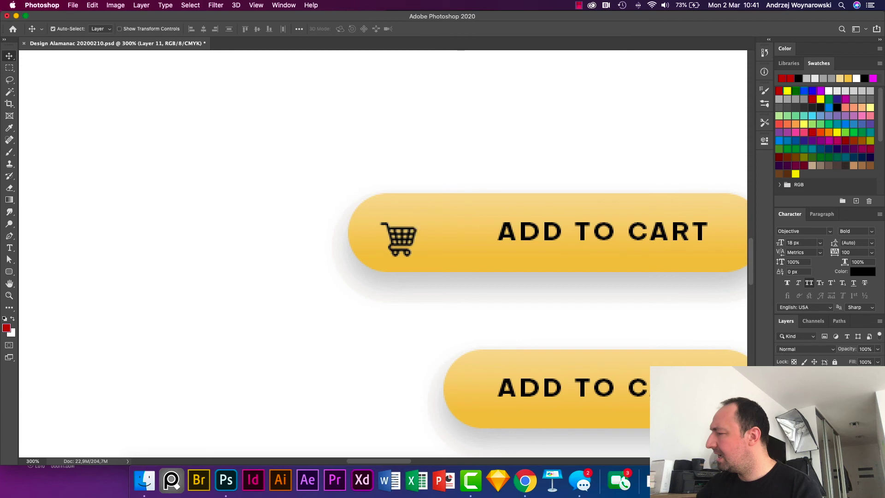
{"action": "key", "text": "super+t"}
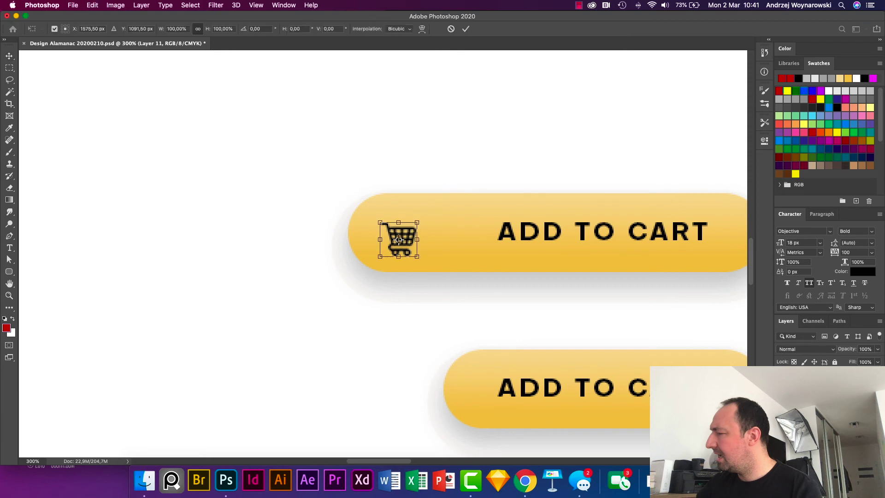
{"action": "left_click", "coordinate": [764, 72]}
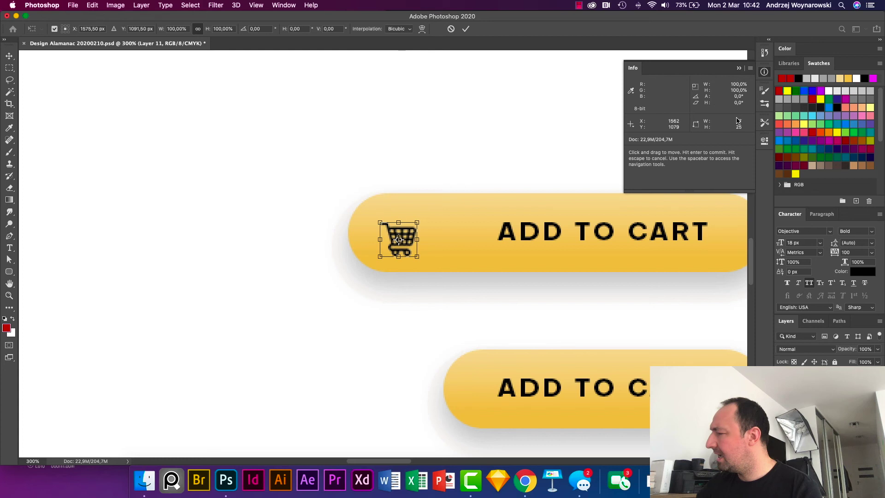
{"action": "left_click_drag", "start_coordinate": [417, 223], "coordinate": [419, 221]}
{"action": "key", "text": "Return"}
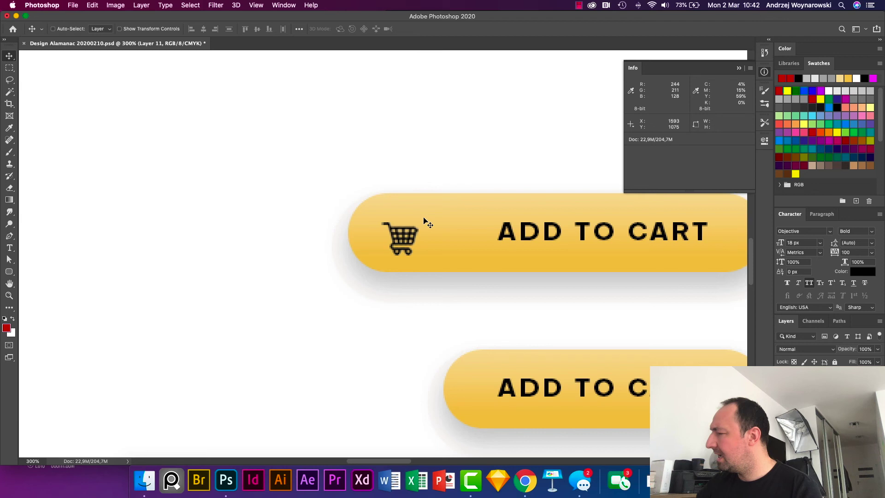
{"action": "left_click_drag", "start_coordinate": [411, 238], "coordinate": [409, 229]}
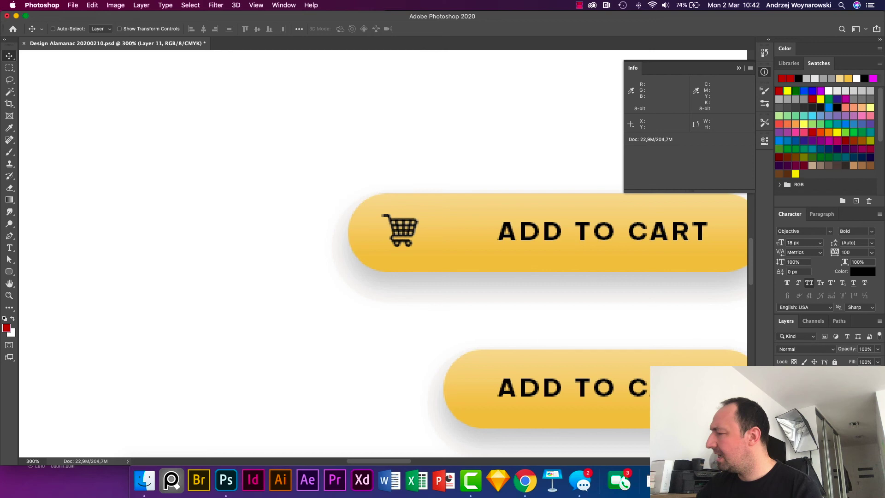
- Draw an unfilled 57 px circle with a 1 px red outline around the cart icon at the upper button's start end
{"action": "left_click", "coordinate": [8, 271]}
{"action": "left_click", "coordinate": [51, 289]}
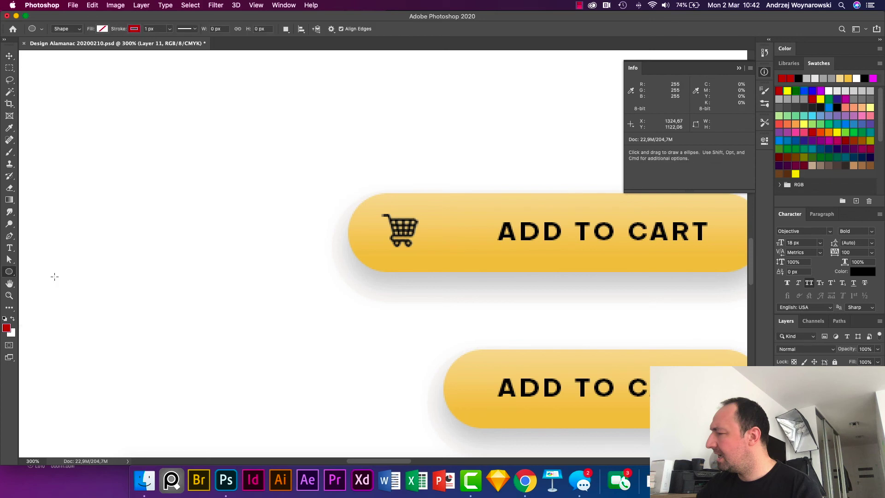
{"action": "left_click_drag", "start_coordinate": [309, 196], "coordinate": [433, 275]}
{"action": "key", "text": "v"}
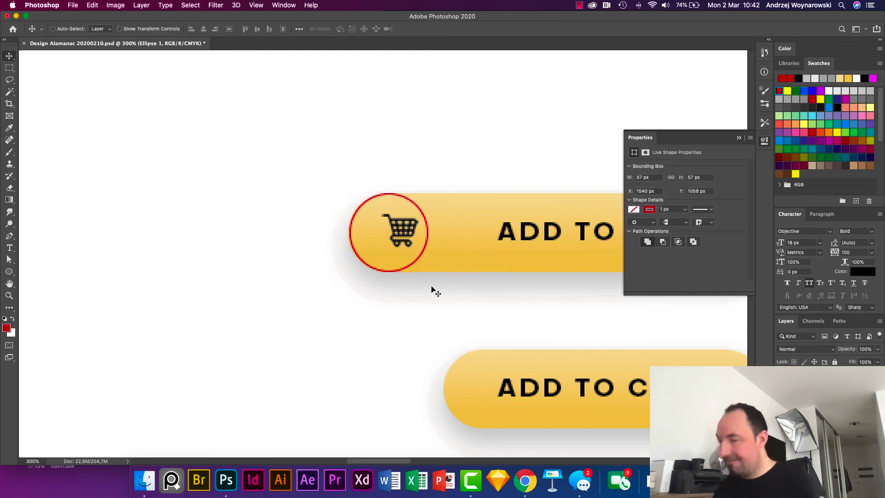
{"action": "left_click", "coordinate": [739, 137]}
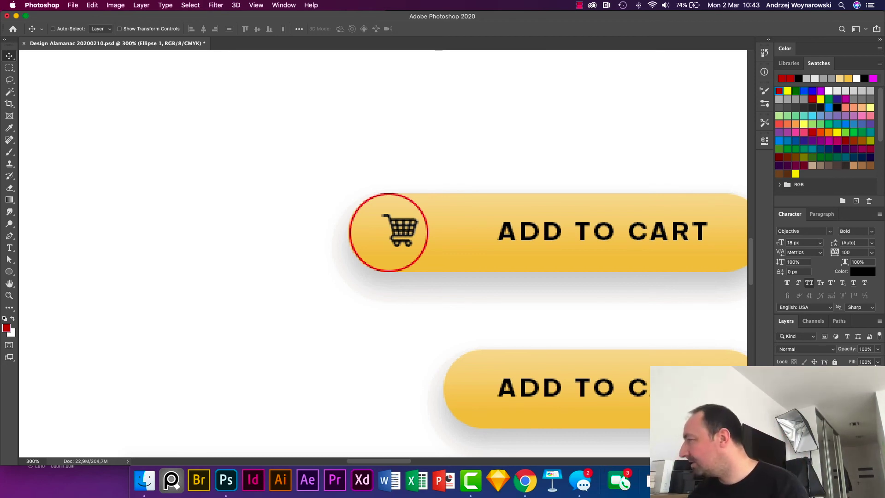
- Make Group 1 with the red W padding guides visible on the lower button
{"action": "double_click", "coordinate": [818, 63]}
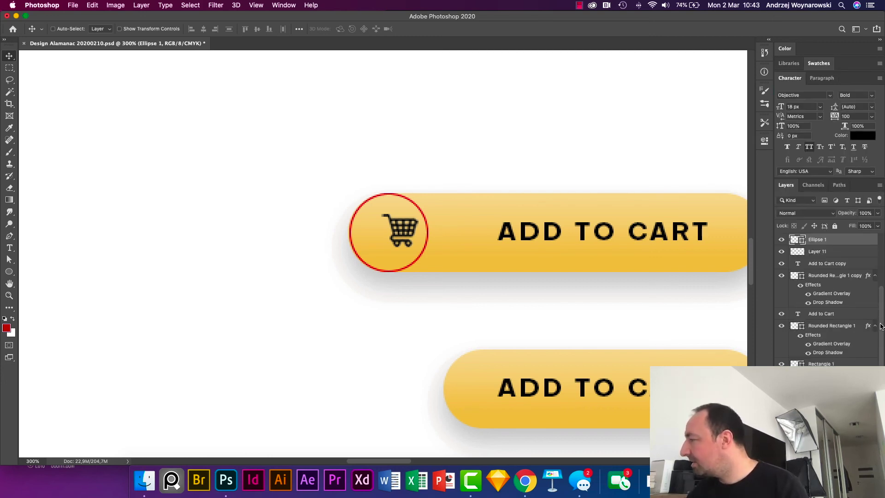
{"action": "scroll", "coordinate": [878, 325], "scroll_direction": "up", "scroll_amount": 4}
{"action": "left_click", "coordinate": [781, 274]}
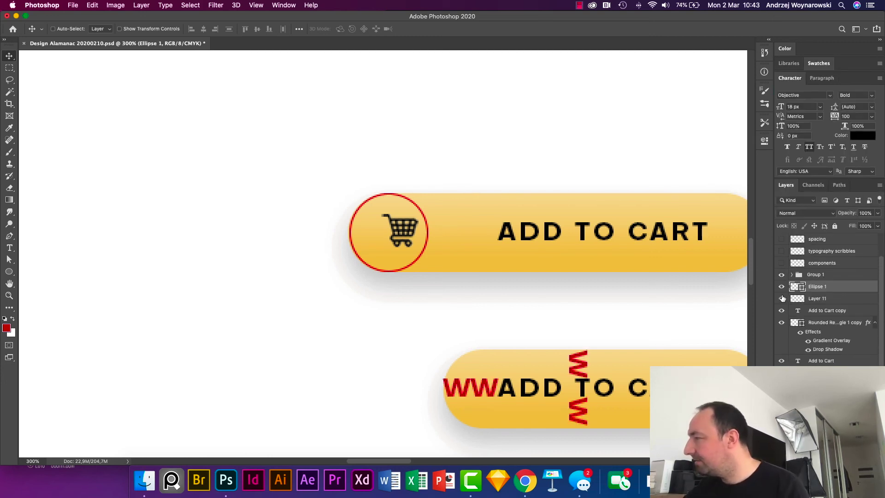
{"action": "left_click_drag", "start_coordinate": [660, 323], "coordinate": [584, 315]}
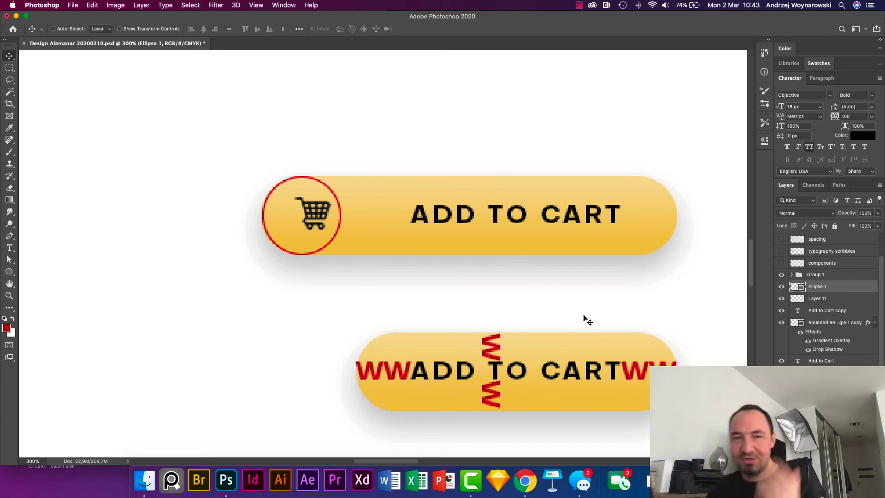
- Check the pixel width and height of the upper button's rounded rectangle without transforming it
{"action": "left_click", "coordinate": [637, 199], "text": "super"}
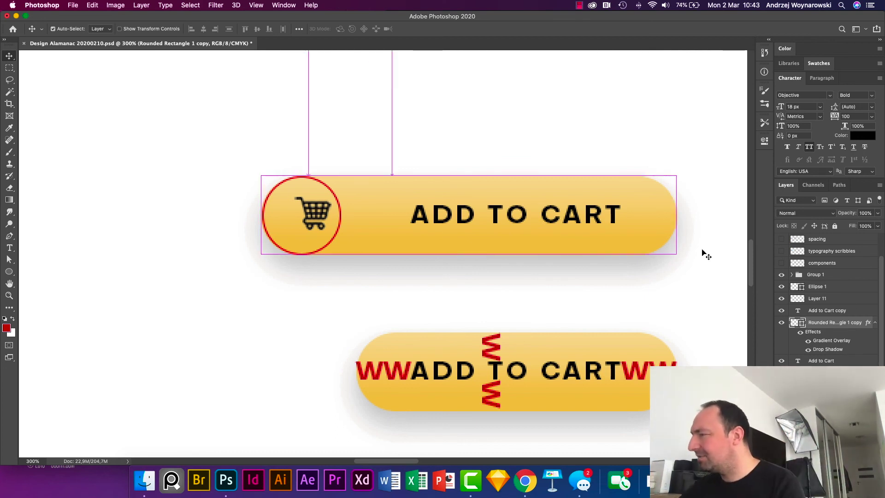
{"action": "left_click", "coordinate": [782, 325]}
{"action": "left_click", "coordinate": [782, 324]}
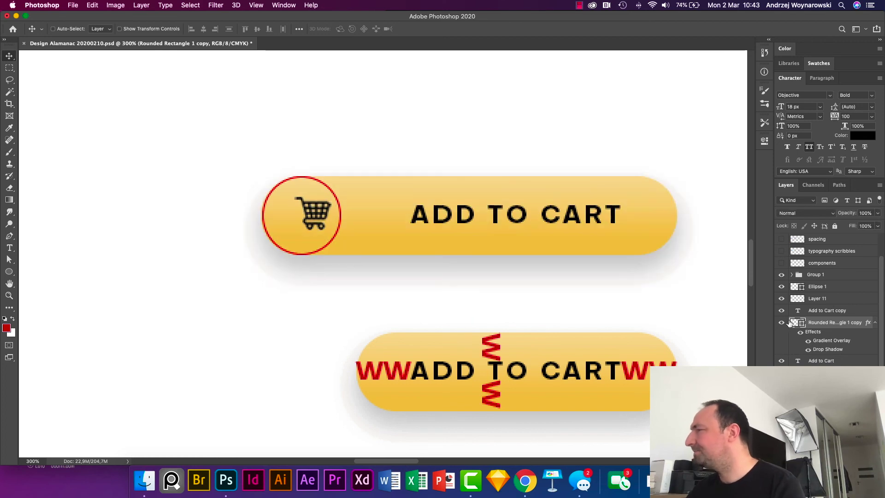
{"action": "key", "text": "super+t"}
{"action": "key", "text": "Escape"}
{"action": "left_click", "coordinate": [764, 72]}
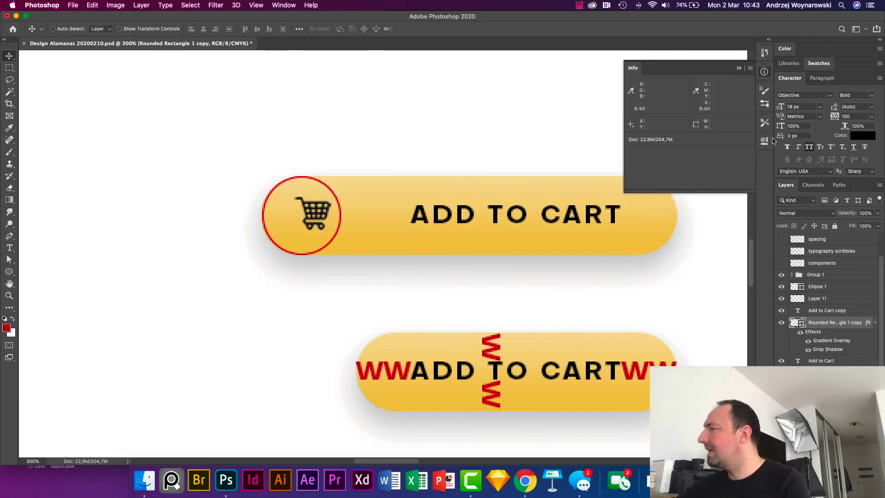
{"action": "key", "text": "super+t"}
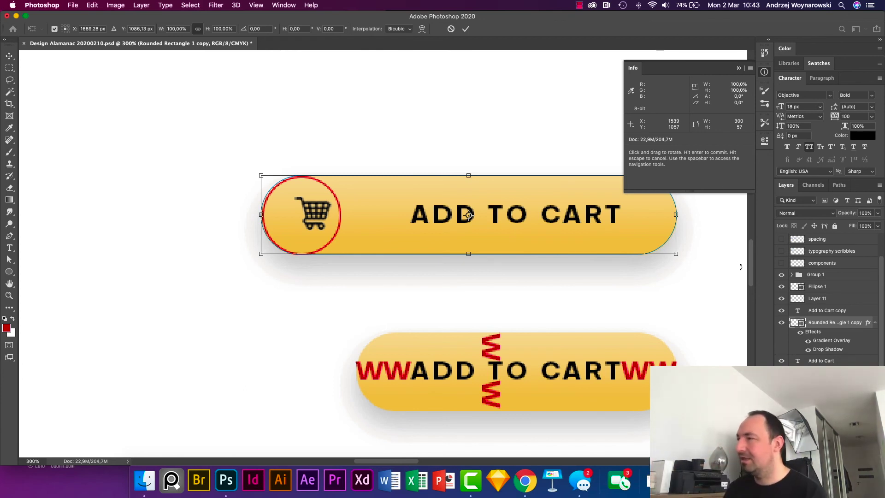
{"action": "key", "text": "Escape"}
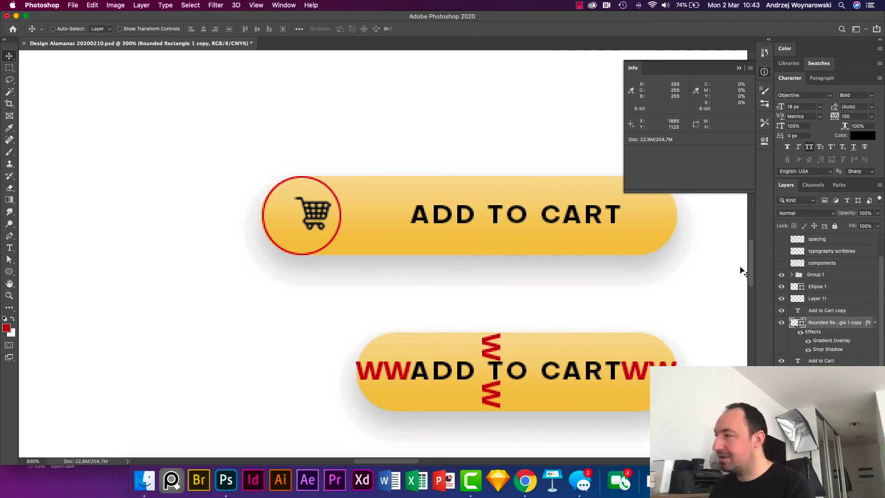
- Increase the upper rounded rectangle's height to 60 px by extending only its lower edge
{"action": "key", "text": "super+t"}
{"action": "left_click_drag", "start_coordinate": [468, 256], "coordinate": [469, 259]}
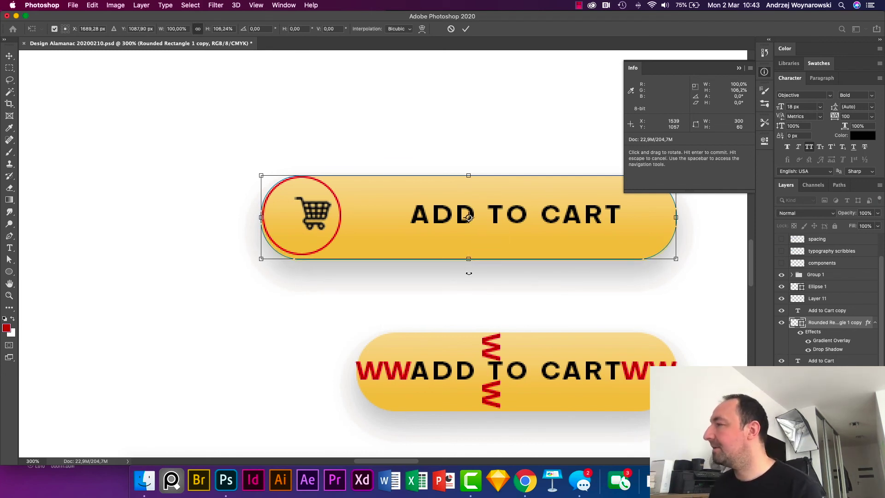
{"action": "key", "text": "Return"}
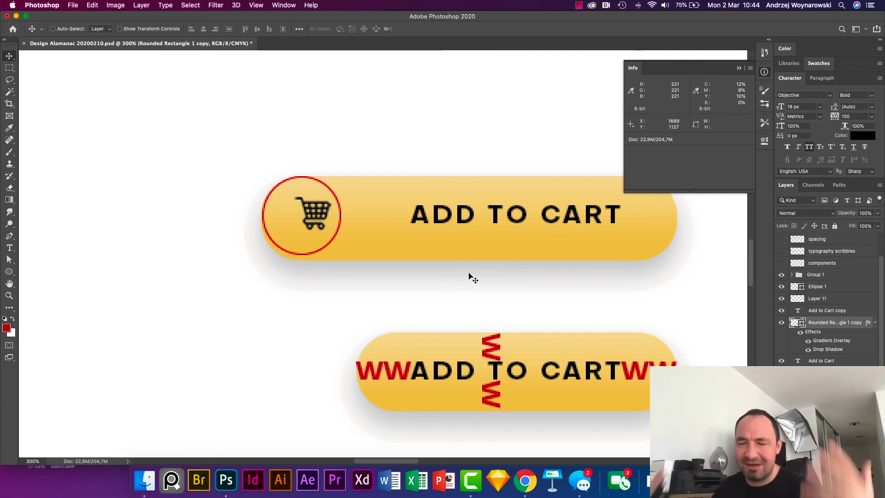
{"action": "key", "text": "super"}
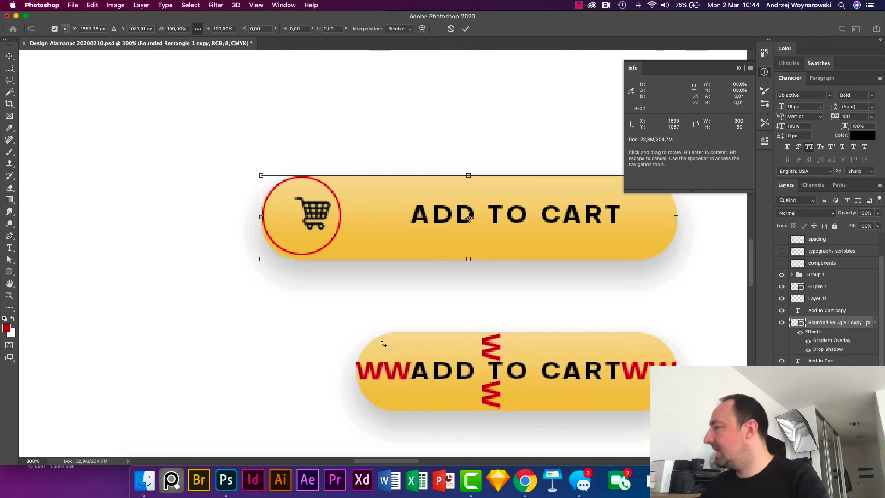
- Enlarge the red circle proportionally to span the full height of the upper button
{"action": "scroll", "coordinate": [880, 288], "scroll_direction": "up", "scroll_amount": 2}
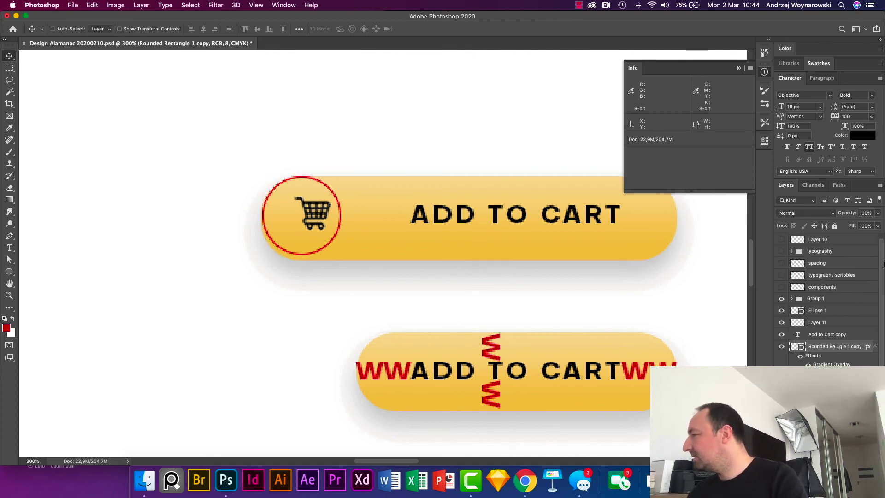
{"action": "left_click", "coordinate": [844, 311]}
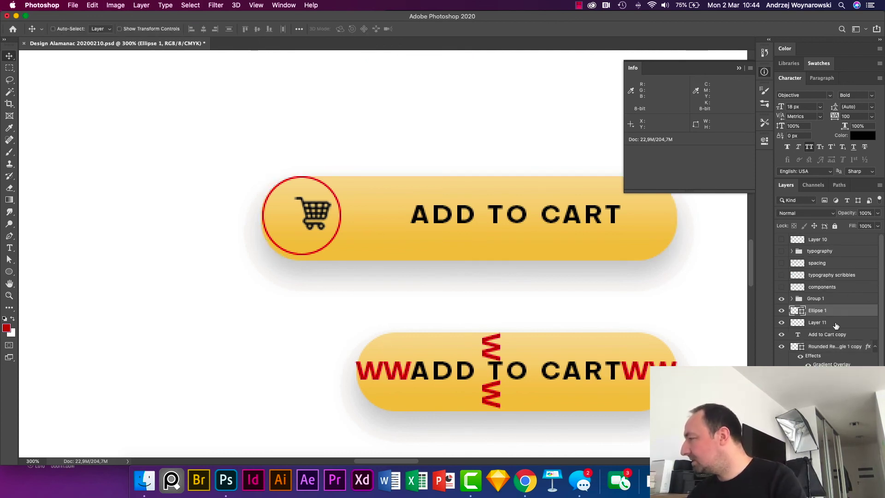
{"action": "key", "text": "super+t"}
{"action": "left_click_drag", "start_coordinate": [341, 255], "coordinate": [345, 258]}
{"action": "key", "text": "Return"}
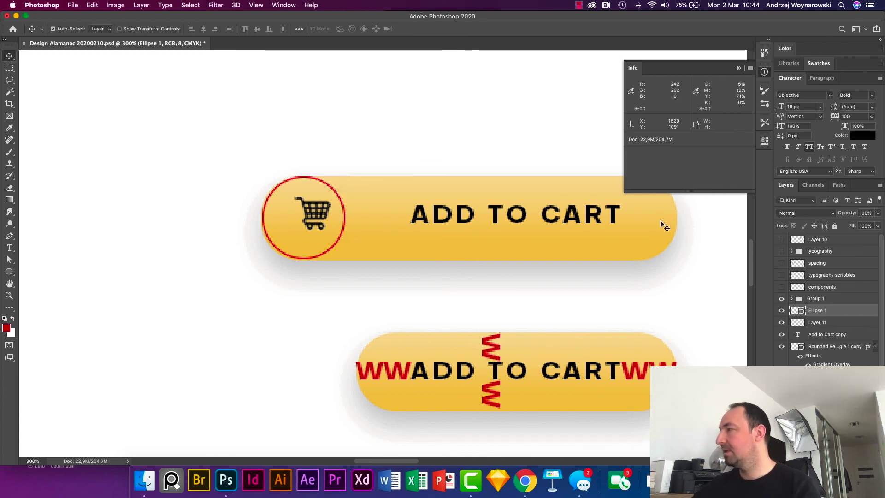
- Inspect the shape properties of the upper button's rounded rectangle
{"action": "left_click", "coordinate": [663, 224], "text": "super"}
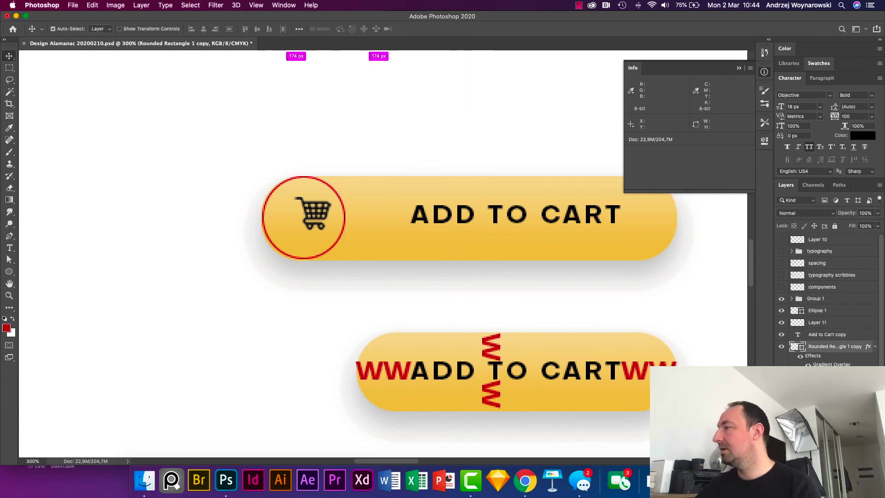
{"action": "left_click", "coordinate": [765, 140]}
{"action": "left_click_drag", "start_coordinate": [640, 232], "coordinate": [743, 278]}
{"action": "left_click", "coordinate": [739, 138]}
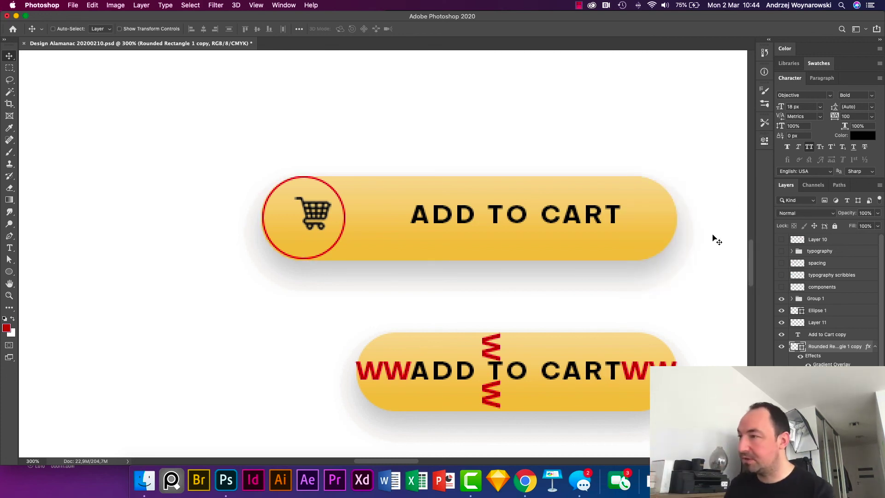
- Nudge the Ellipse 1 circle 1 px toward the upper button's start edge
{"action": "left_click", "coordinate": [830, 335]}
{"action": "left_click", "coordinate": [825, 347]}
{"action": "left_click", "coordinate": [782, 346]}
{"action": "left_click", "coordinate": [781, 347]}
{"action": "left_click", "coordinate": [830, 312]}
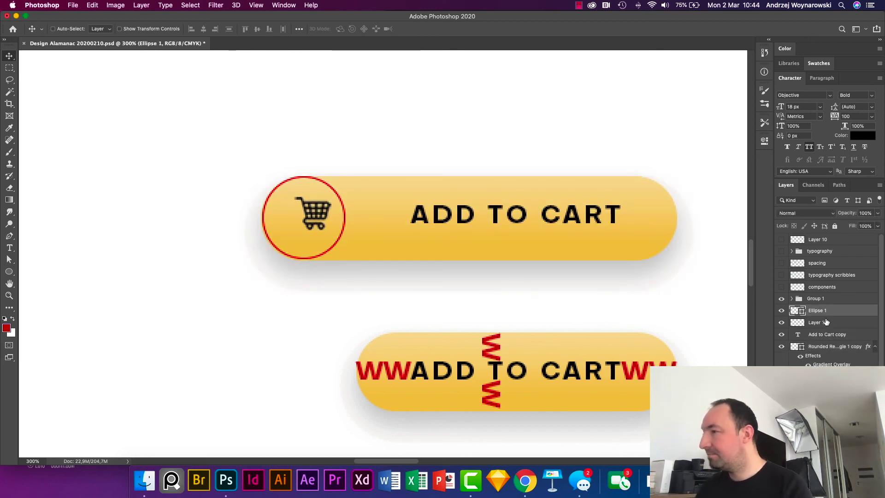
{"action": "key", "text": "Left"}
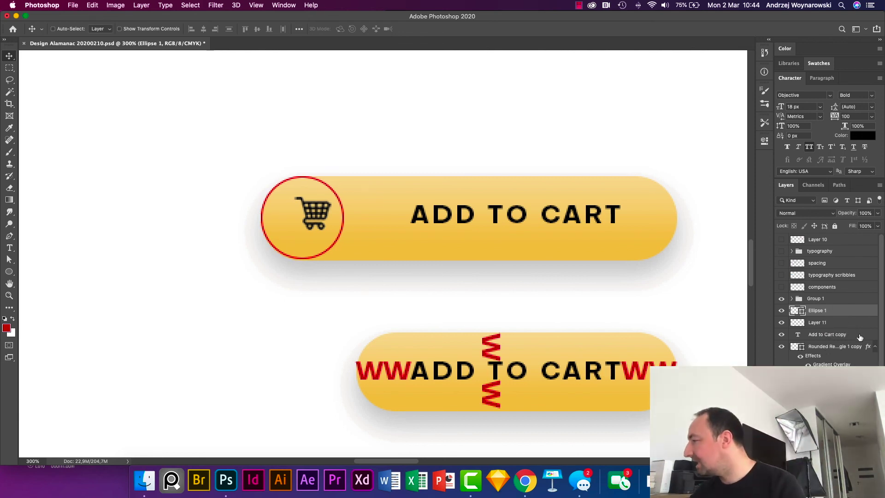
- Align the cart icon with the red circle on both vertical and horizontal centres
{"action": "left_click", "coordinate": [781, 322]}
{"action": "left_click", "coordinate": [782, 323]}
{"action": "left_click", "coordinate": [816, 323], "text": "shift"}
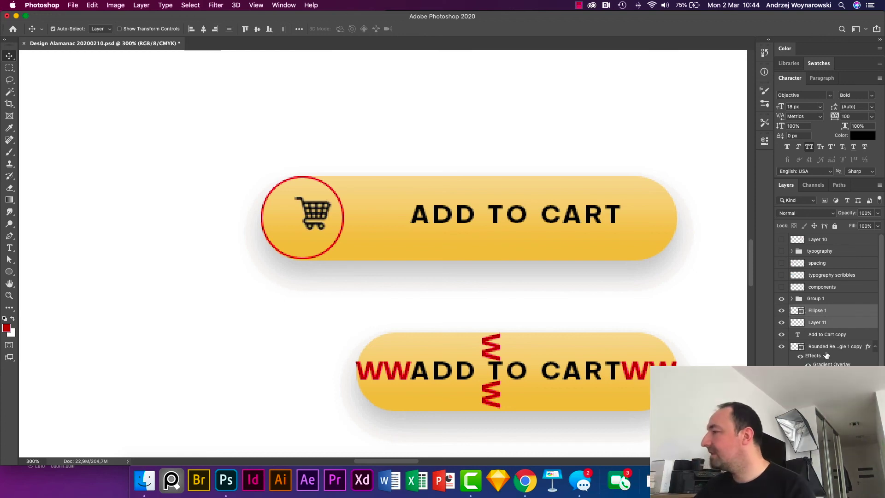
{"action": "left_click", "coordinate": [258, 28]}
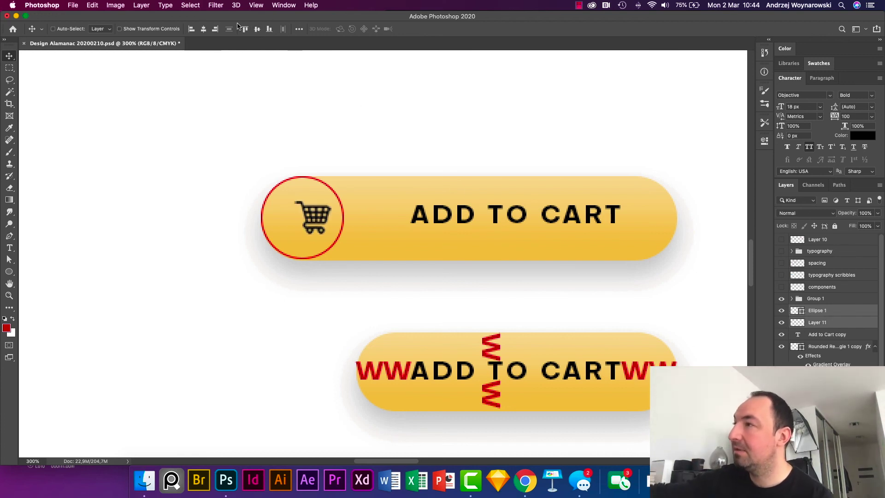
{"action": "left_click", "coordinate": [204, 29]}
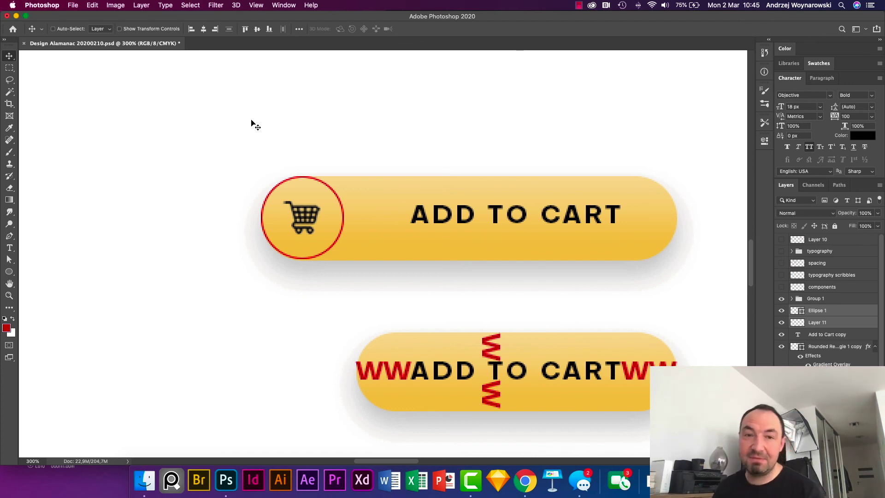
- Shift the upper ADD TO CART label 49 px toward the cart icon so it starts at the red circle's edge
{"action": "left_click", "coordinate": [504, 223], "text": "super"}
{"action": "key", "text": "shift+Left"}
{"action": "key", "text": "shift+Left"}
{"action": "key", "text": "shift+Left"}
{"action": "key", "text": "shift+Left"}
{"action": "key", "text": "shift+Left"}
{"action": "key", "text": "Right"}
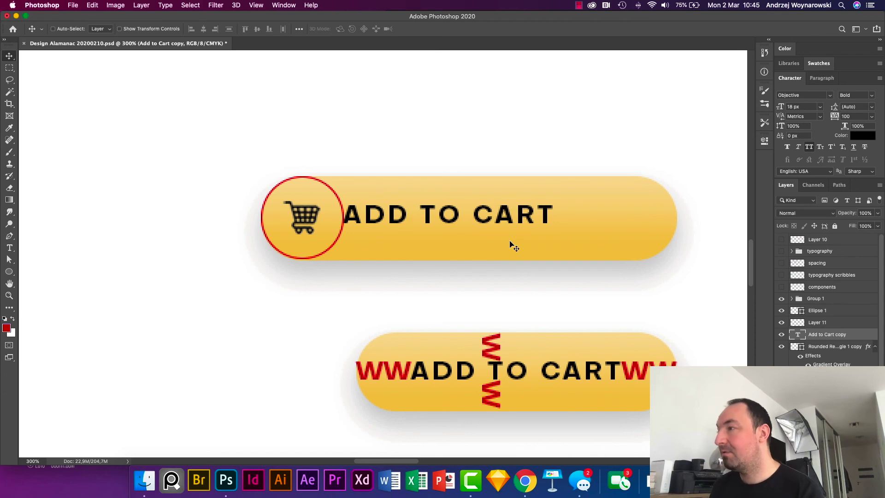
- Nudge the upper ADD TO CART label 1 px away from the cart icon and hide the Ellipse 1 guide circle
{"action": "key", "text": "Right"}
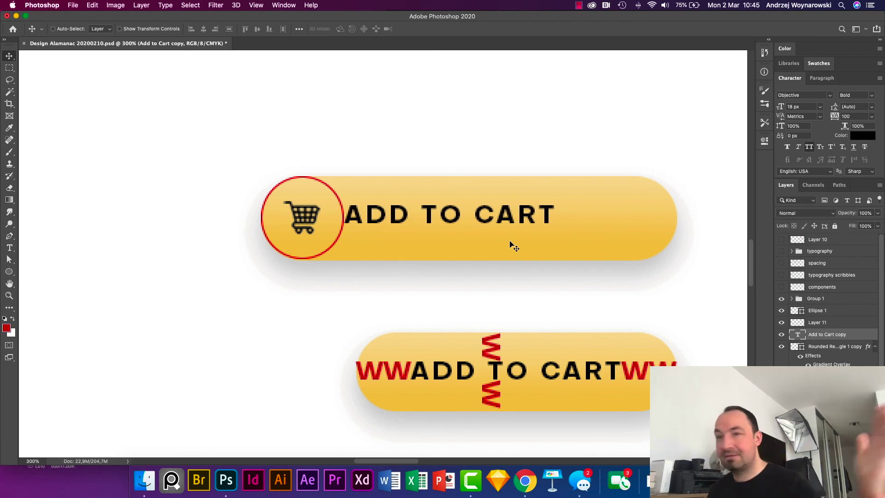
{"action": "key", "text": "super"}
{"action": "left_click", "coordinate": [336, 194], "text": "super"}
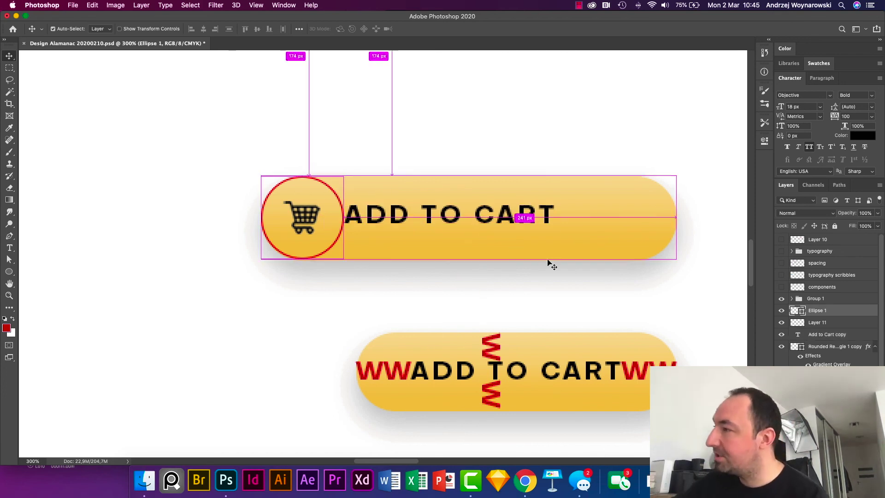
{"action": "left_click", "coordinate": [782, 311]}
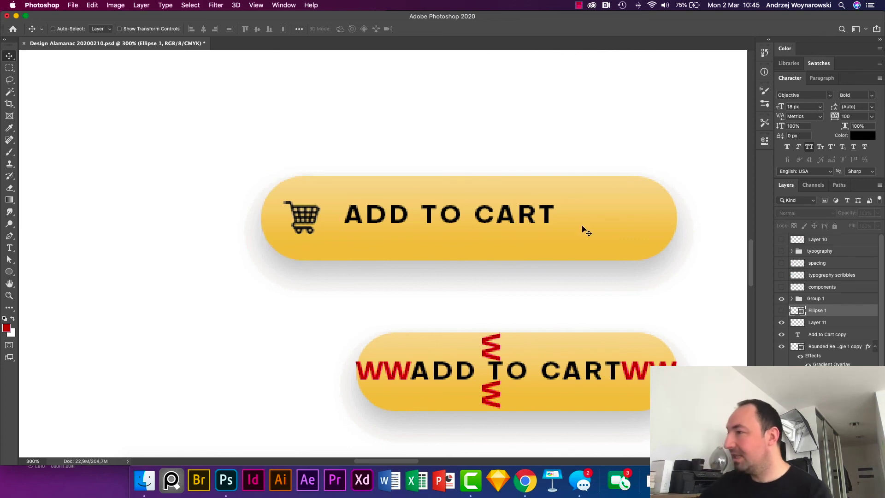
- Duplicate two red W spacers from the lower button and place the copies directly after the upper ADD TO CART label
{"action": "left_click", "coordinate": [371, 371], "text": "super"}
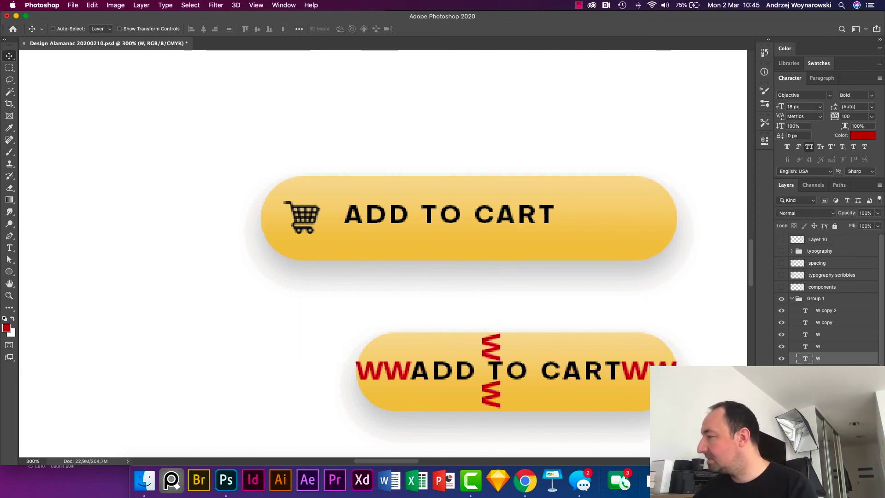
{"action": "left_click_drag", "start_coordinate": [650, 369], "coordinate": [590, 219]}
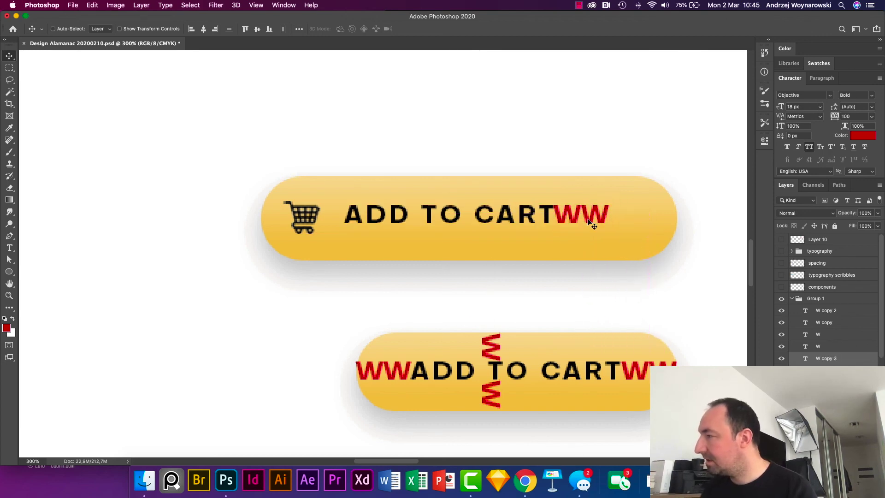
{"action": "key", "text": "Left"}
- Narrow the upper button's rounded rectangle so that it ends at the outer edge of the copied Ws
{"action": "left_click", "coordinate": [659, 228], "text": "super"}
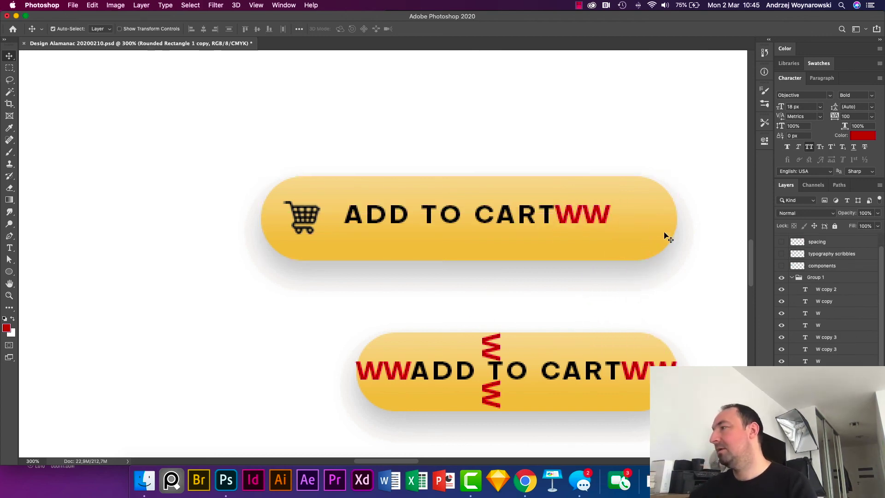
{"action": "key", "text": "super+t"}
{"action": "left_click_drag", "start_coordinate": [676, 218], "coordinate": [602, 218]}
{"action": "key", "text": "Return"}
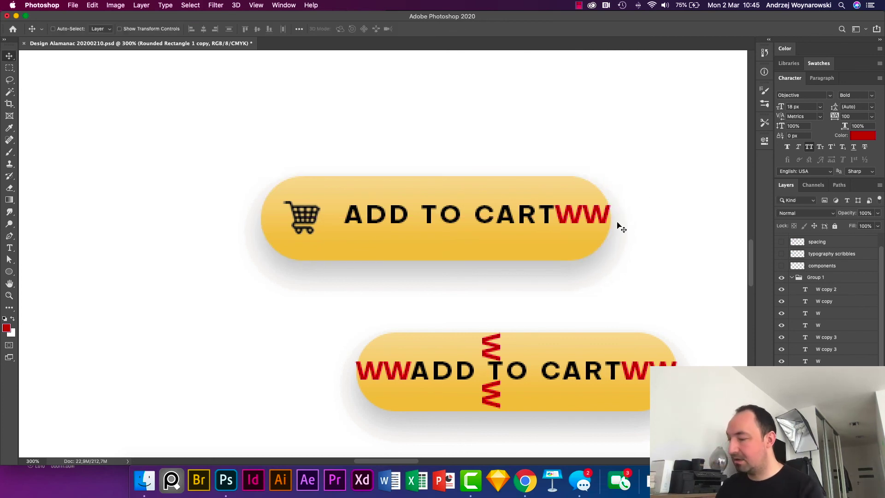
- Delete both copied W spacers from the upper button
{"action": "left_click", "coordinate": [610, 222], "text": "super"}
{"action": "key", "text": "shift+Left"}
{"action": "key", "text": "shift+Left"}
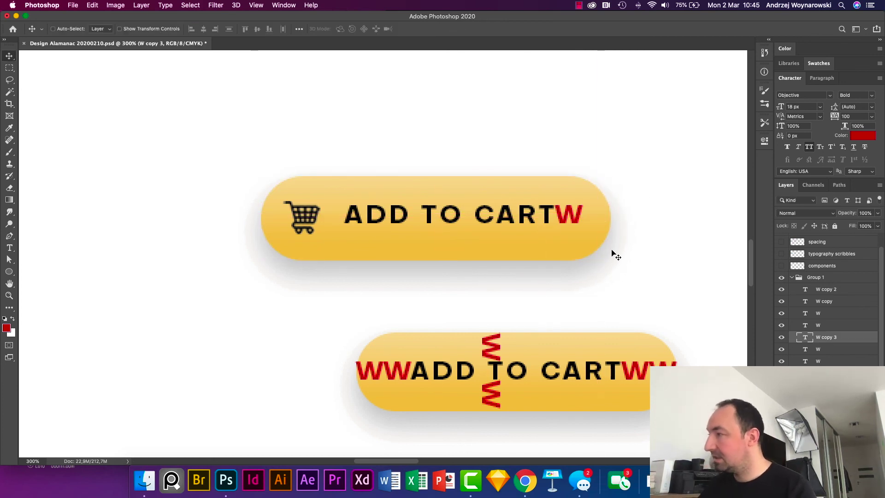
{"action": "mouse_move", "coordinate": [588, 251]}
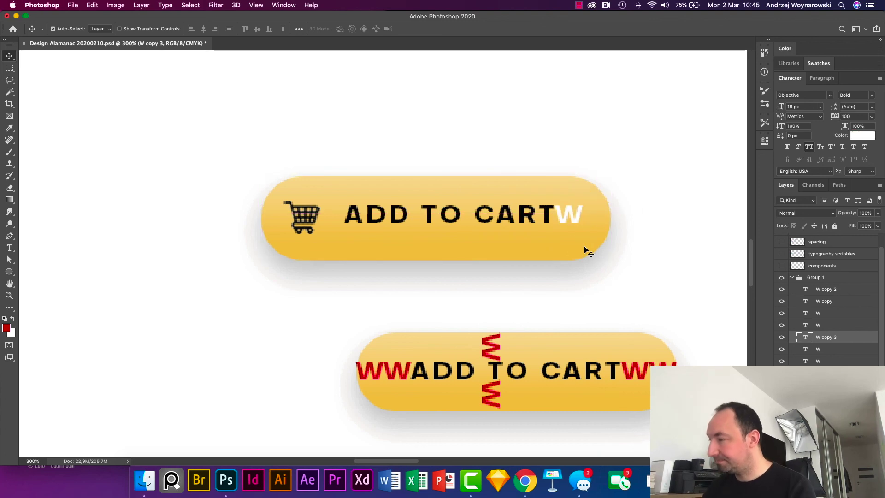
{"action": "key", "text": "super+z"}
{"action": "key", "text": "super+z"}
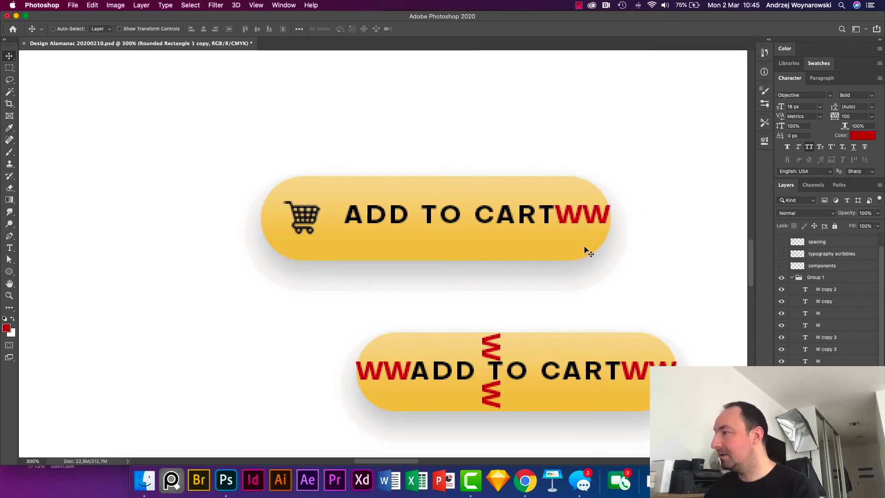
{"action": "key", "text": "super+z"}
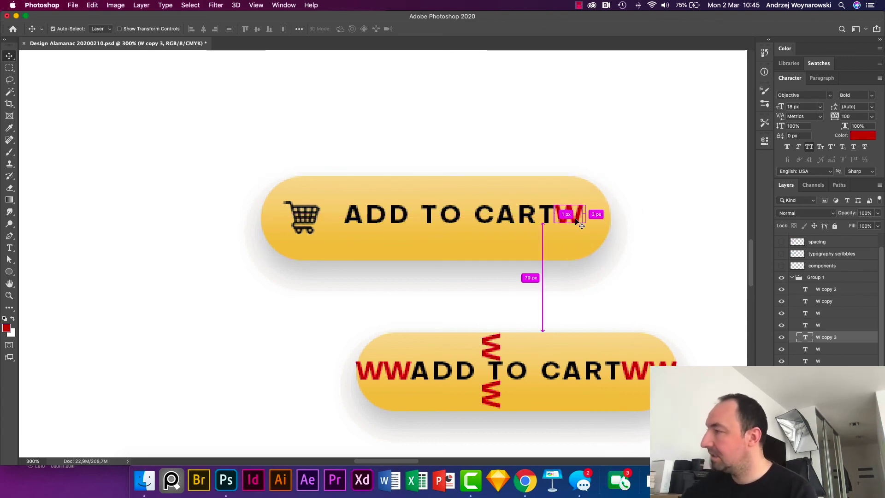
{"action": "key", "text": "super+z"}
- Move the upper button with its cart icon and label to sit just above the lower button
{"action": "key", "text": "super+minus"}
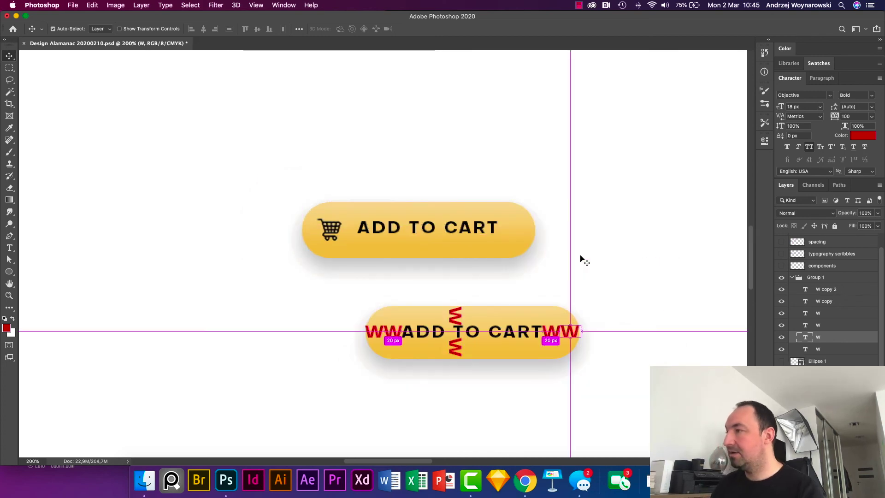
{"action": "left_click_drag", "start_coordinate": [315, 188], "coordinate": [517, 267]}
{"action": "left_click_drag", "start_coordinate": [505, 235], "coordinate": [552, 248]}
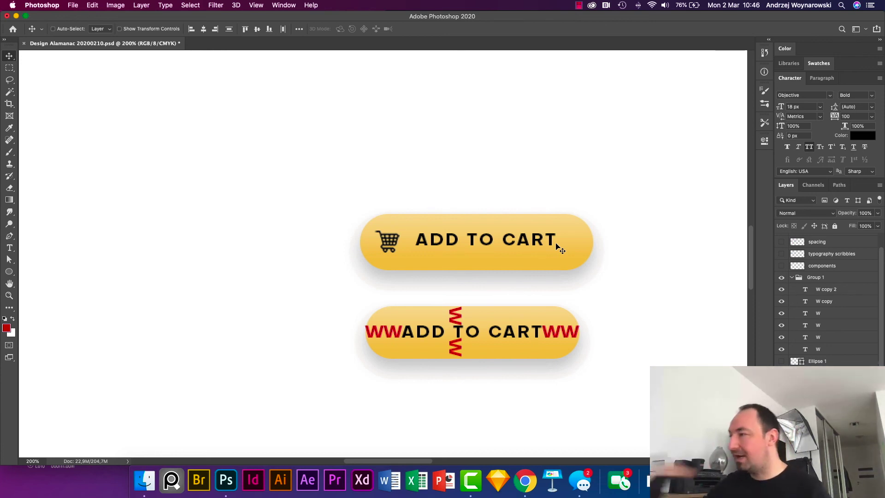
{"action": "left_click_drag", "start_coordinate": [478, 199], "coordinate": [526, 269]}
{"action": "left_click_drag", "start_coordinate": [343, 202], "coordinate": [597, 282]}
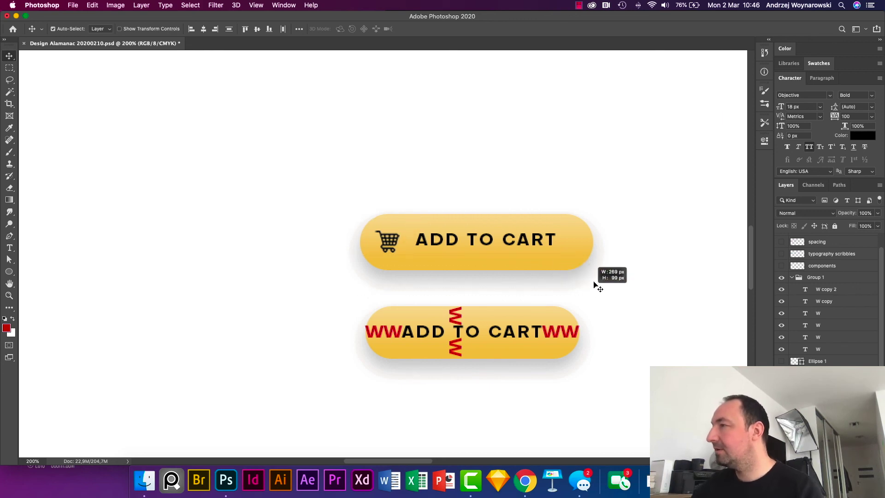
{"action": "left_click", "coordinate": [256, 28]}
{"action": "key", "text": "super+z"}
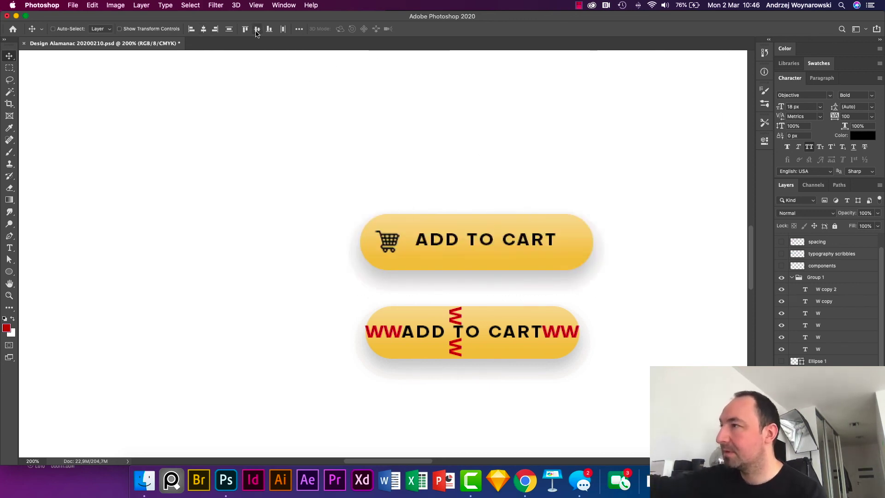
- Align the cart icon, the ADD TO CART label and the rounded rectangle of the upper button on their vertical centres
{"action": "left_click", "coordinate": [838, 341]}
{"action": "left_click", "coordinate": [838, 397]}
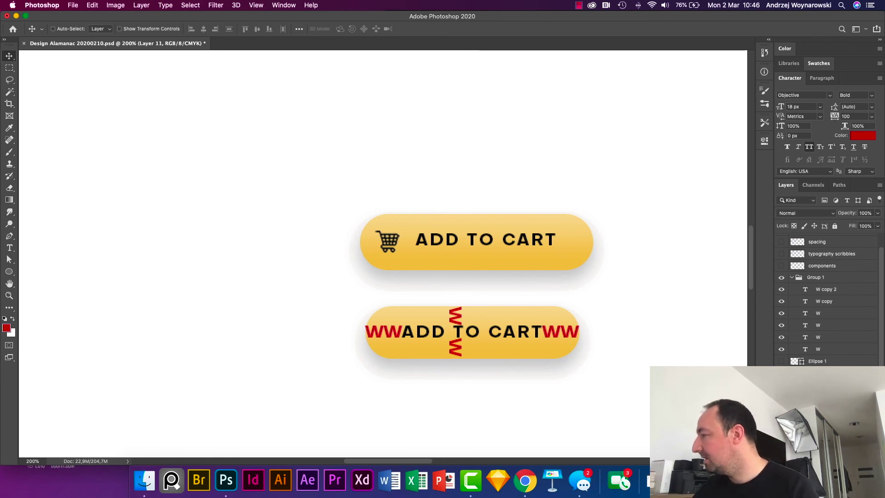
{"action": "left_click", "coordinate": [838, 409], "text": "super"}
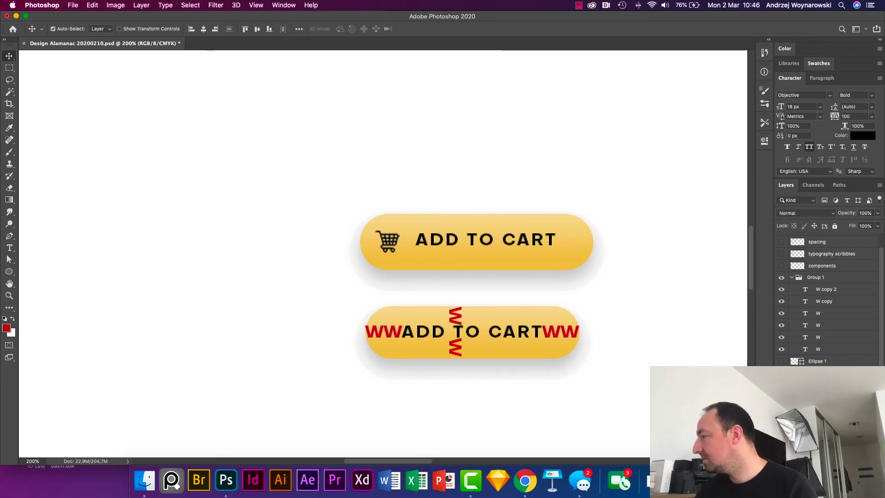
{"action": "left_click", "coordinate": [838, 421], "text": "super"}
{"action": "left_click", "coordinate": [257, 28]}
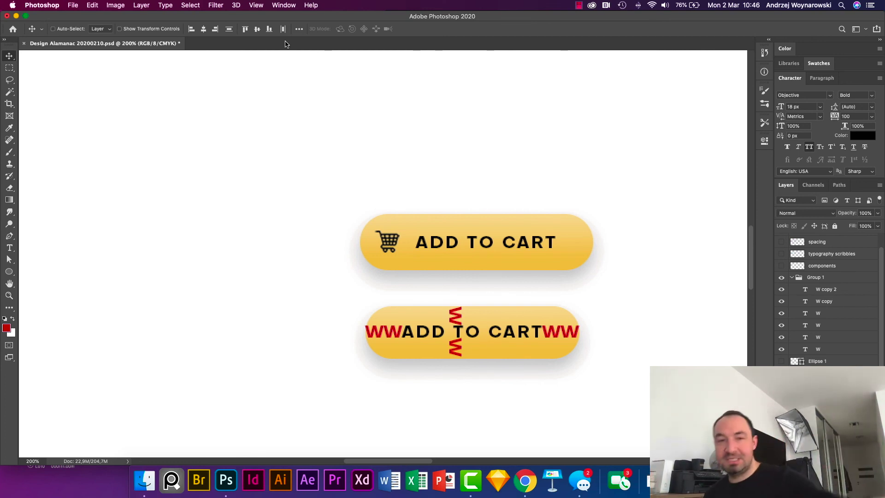
- Measure the gap between the upper ADD TO CART label and the lower edge of its button
{"action": "key", "text": "super+plus"}
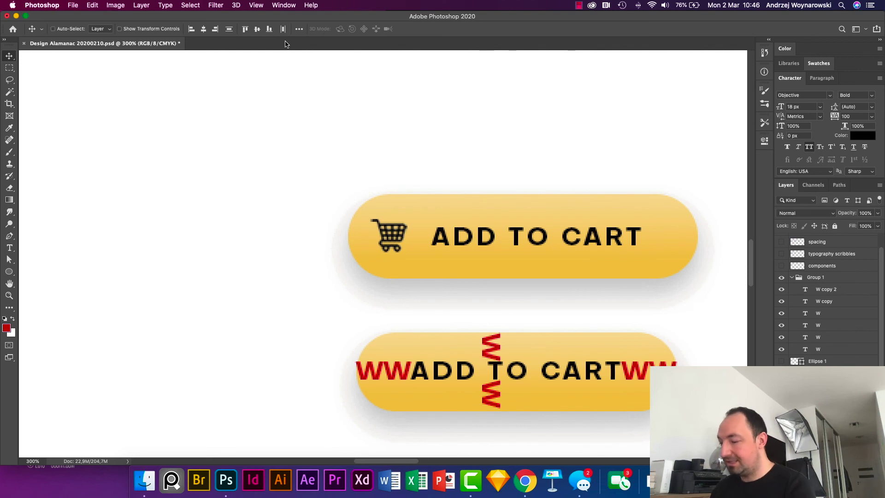
{"action": "key", "text": "m"}
{"action": "left_click", "coordinate": [765, 71]}
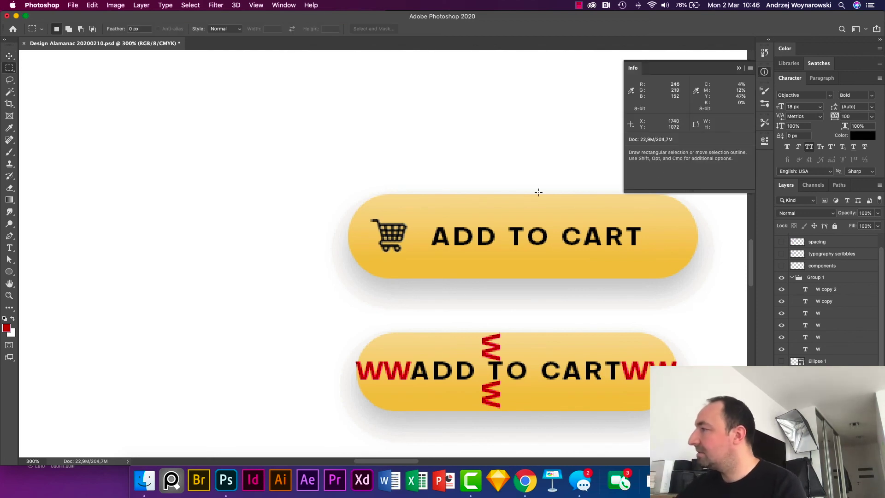
{"action": "left_click_drag", "start_coordinate": [517, 195], "coordinate": [544, 278]}
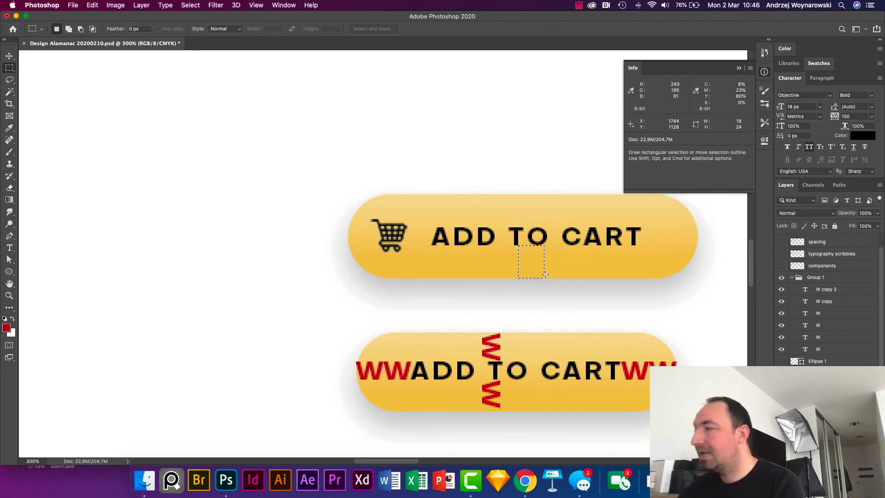
{"action": "left_click", "coordinate": [546, 275]}
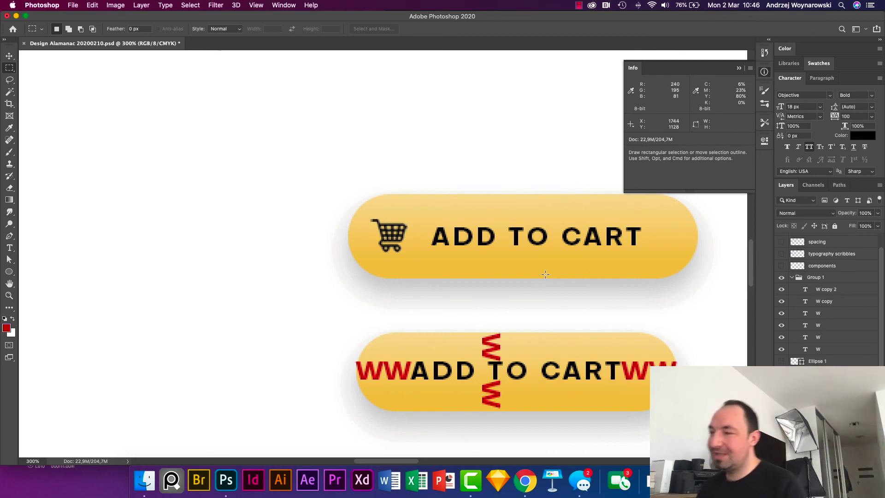
- Check the overall width and height of the upper button's rounded rectangle without transforming it
{"action": "key", "text": "v"}
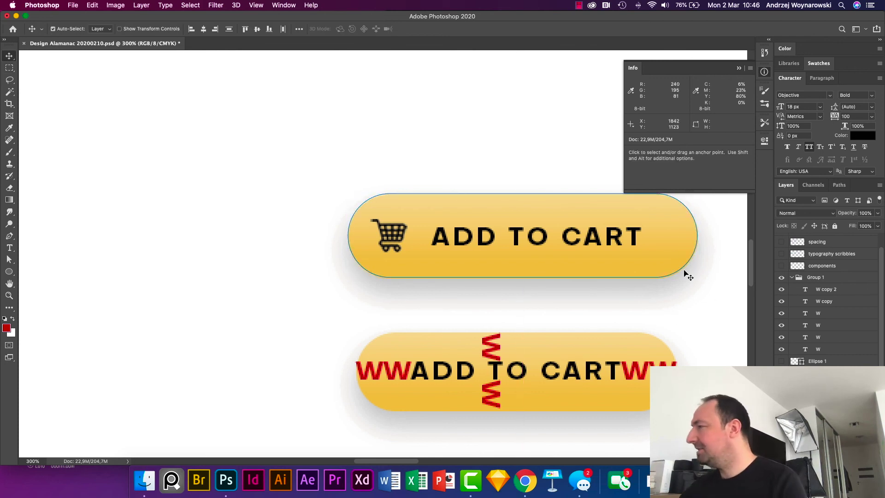
{"action": "key", "text": "super+t"}
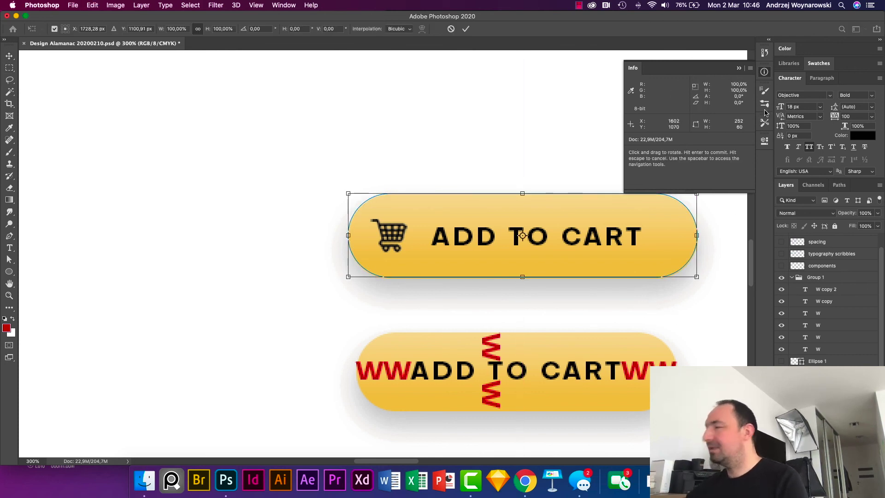
{"action": "key", "text": "Escape"}
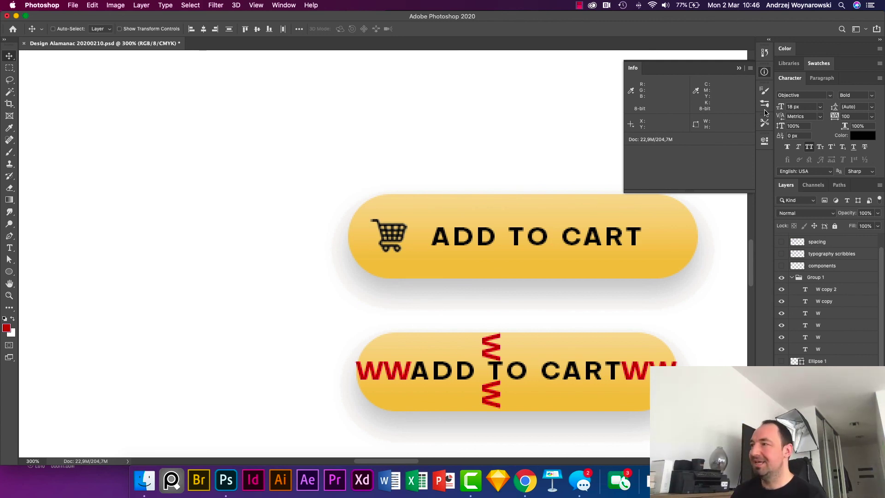
- View both new buttons together with Amazon's original Add to Cart button in full screen at 100% zoom
{"action": "key", "text": "f"}
{"action": "key", "text": "f"}
{"action": "key", "text": "ctrl+minus"}
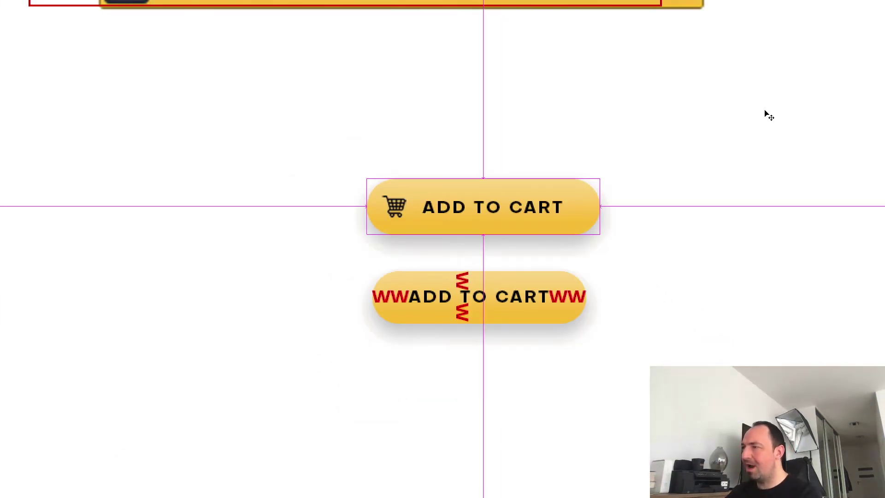
{"action": "key", "text": "ctrl+minus"}
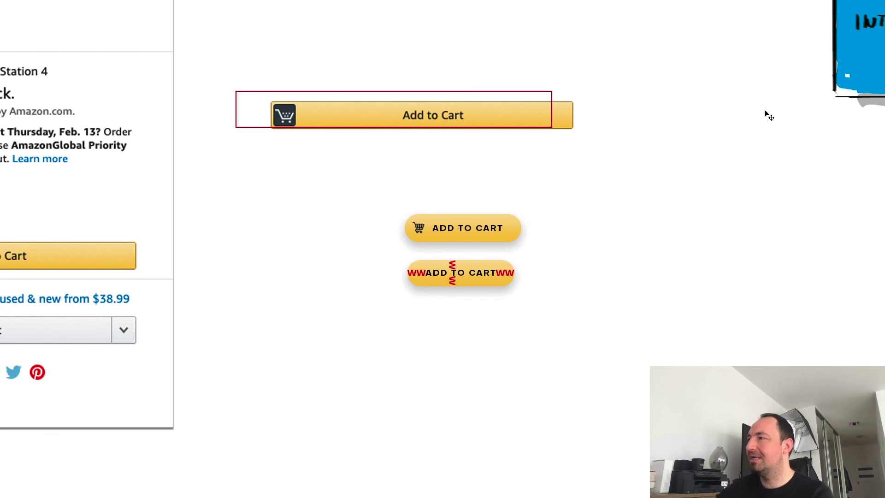
{"action": "left_click_drag", "start_coordinate": [401, 201], "coordinate": [448, 173]}
{"action": "key", "text": "ctrl+z"}
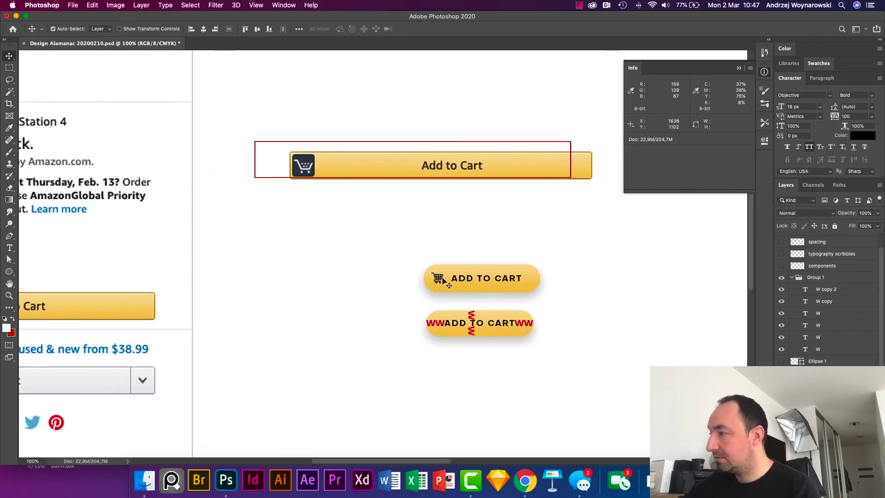
{"action": "left_click_drag", "start_coordinate": [518, 290], "coordinate": [494, 233]}
{"action": "key", "text": "ctrl+z"}
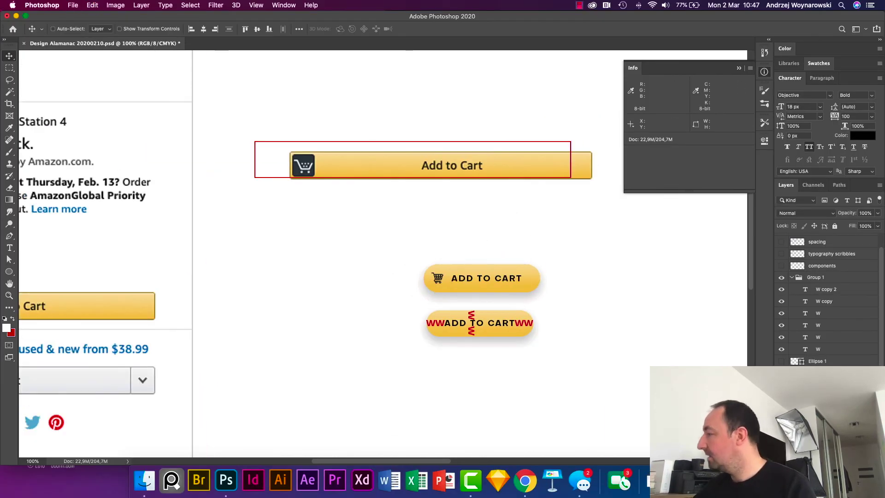
- Move the complete cart-icon button to just beneath Amazon's original Add to Cart button for comparison
{"action": "left_click", "coordinate": [826, 385]}
{"action": "left_click", "coordinate": [782, 385]}
{"action": "left_click", "coordinate": [782, 385]}
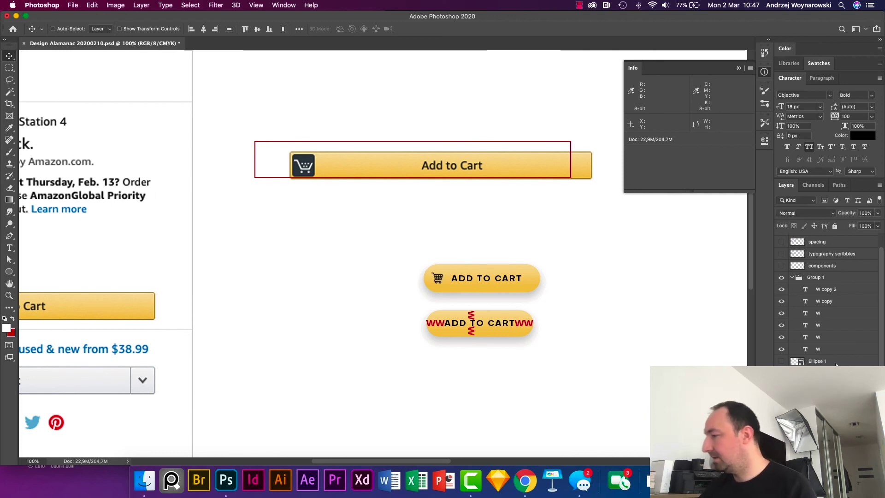
{"action": "left_click_drag", "start_coordinate": [528, 309], "coordinate": [483, 296]}
{"action": "key", "text": "f"}
{"action": "key", "text": "f"}
{"action": "left_click_drag", "start_coordinate": [450, 208], "coordinate": [452, 190]}
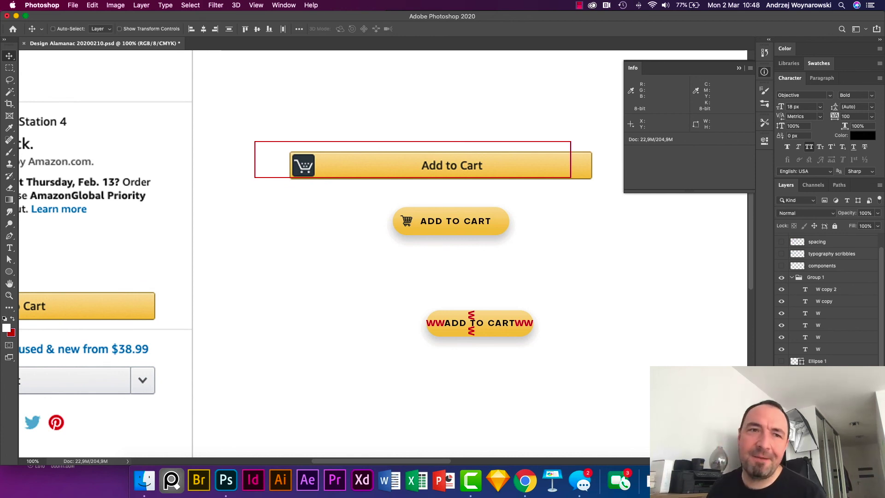
{"action": "key", "text": "F8"}
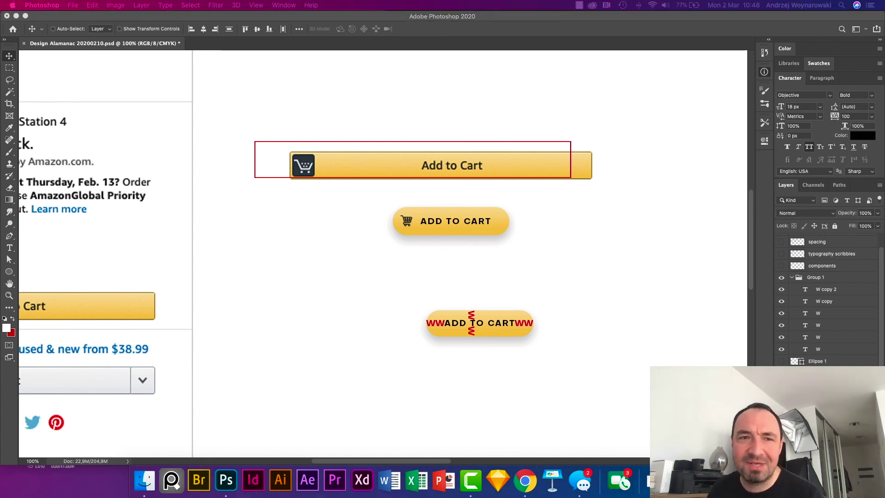